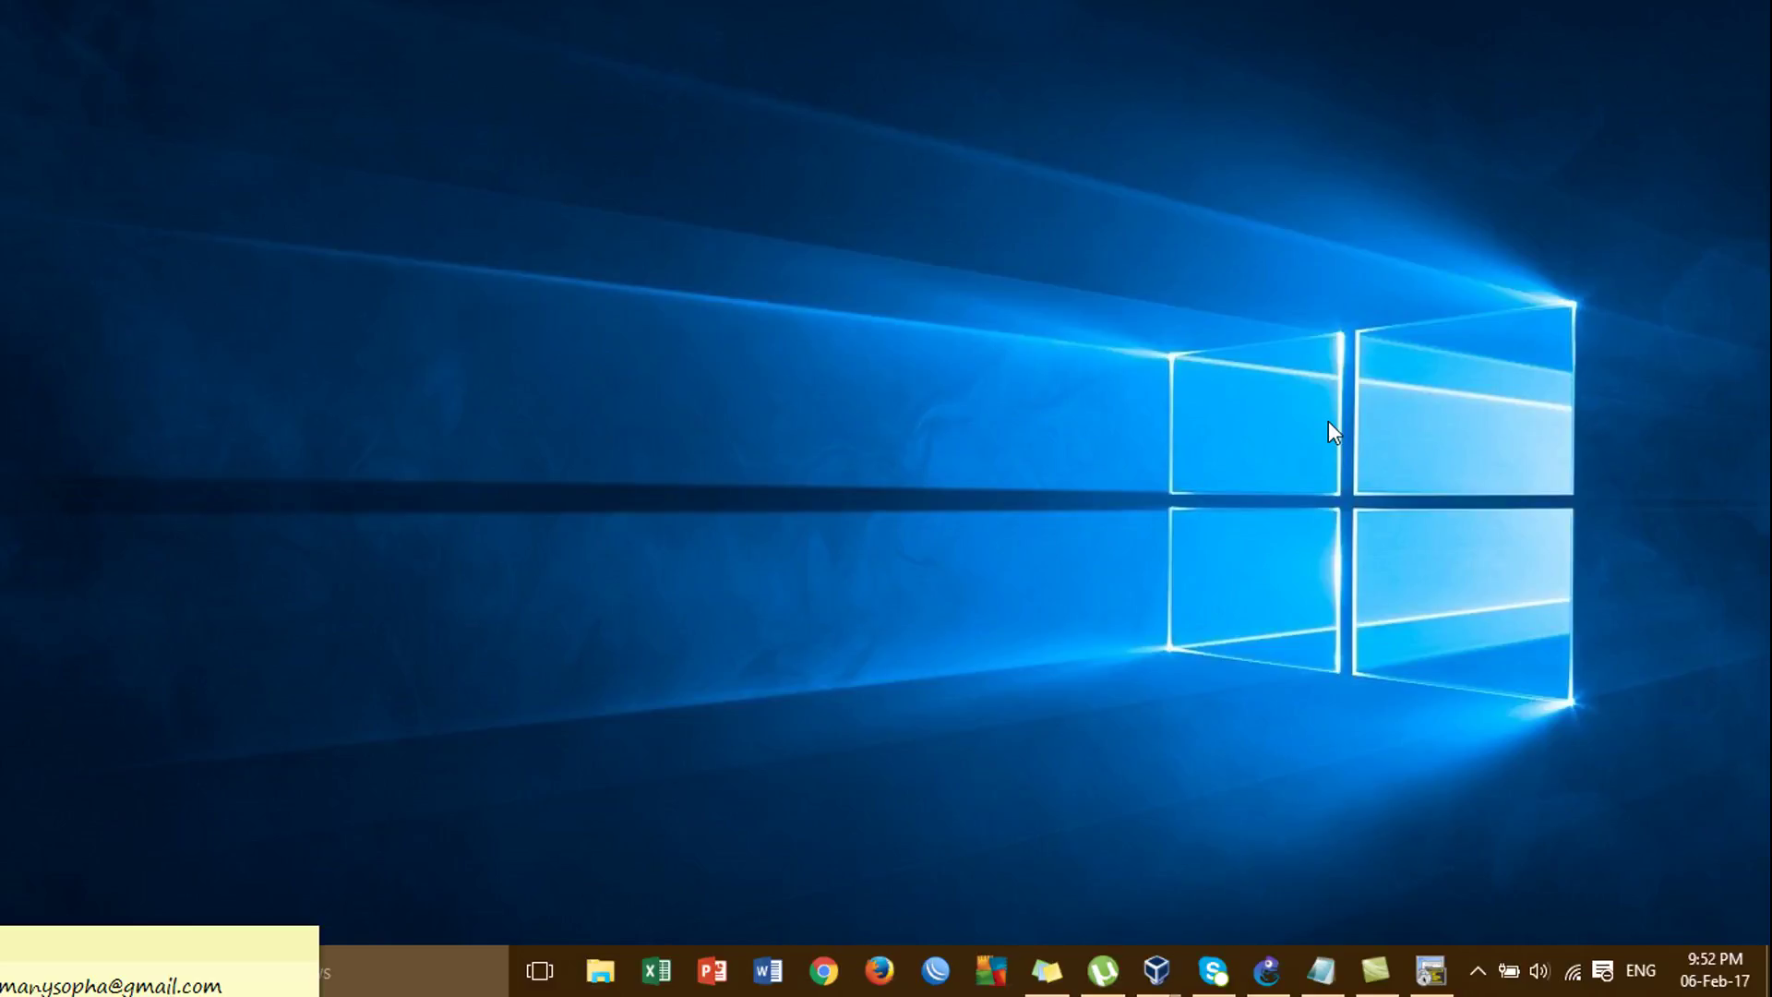
Work on the title and dashed lines in the VPN title note, then minimize it
{"action": "left_click", "coordinate": [1321, 971]}
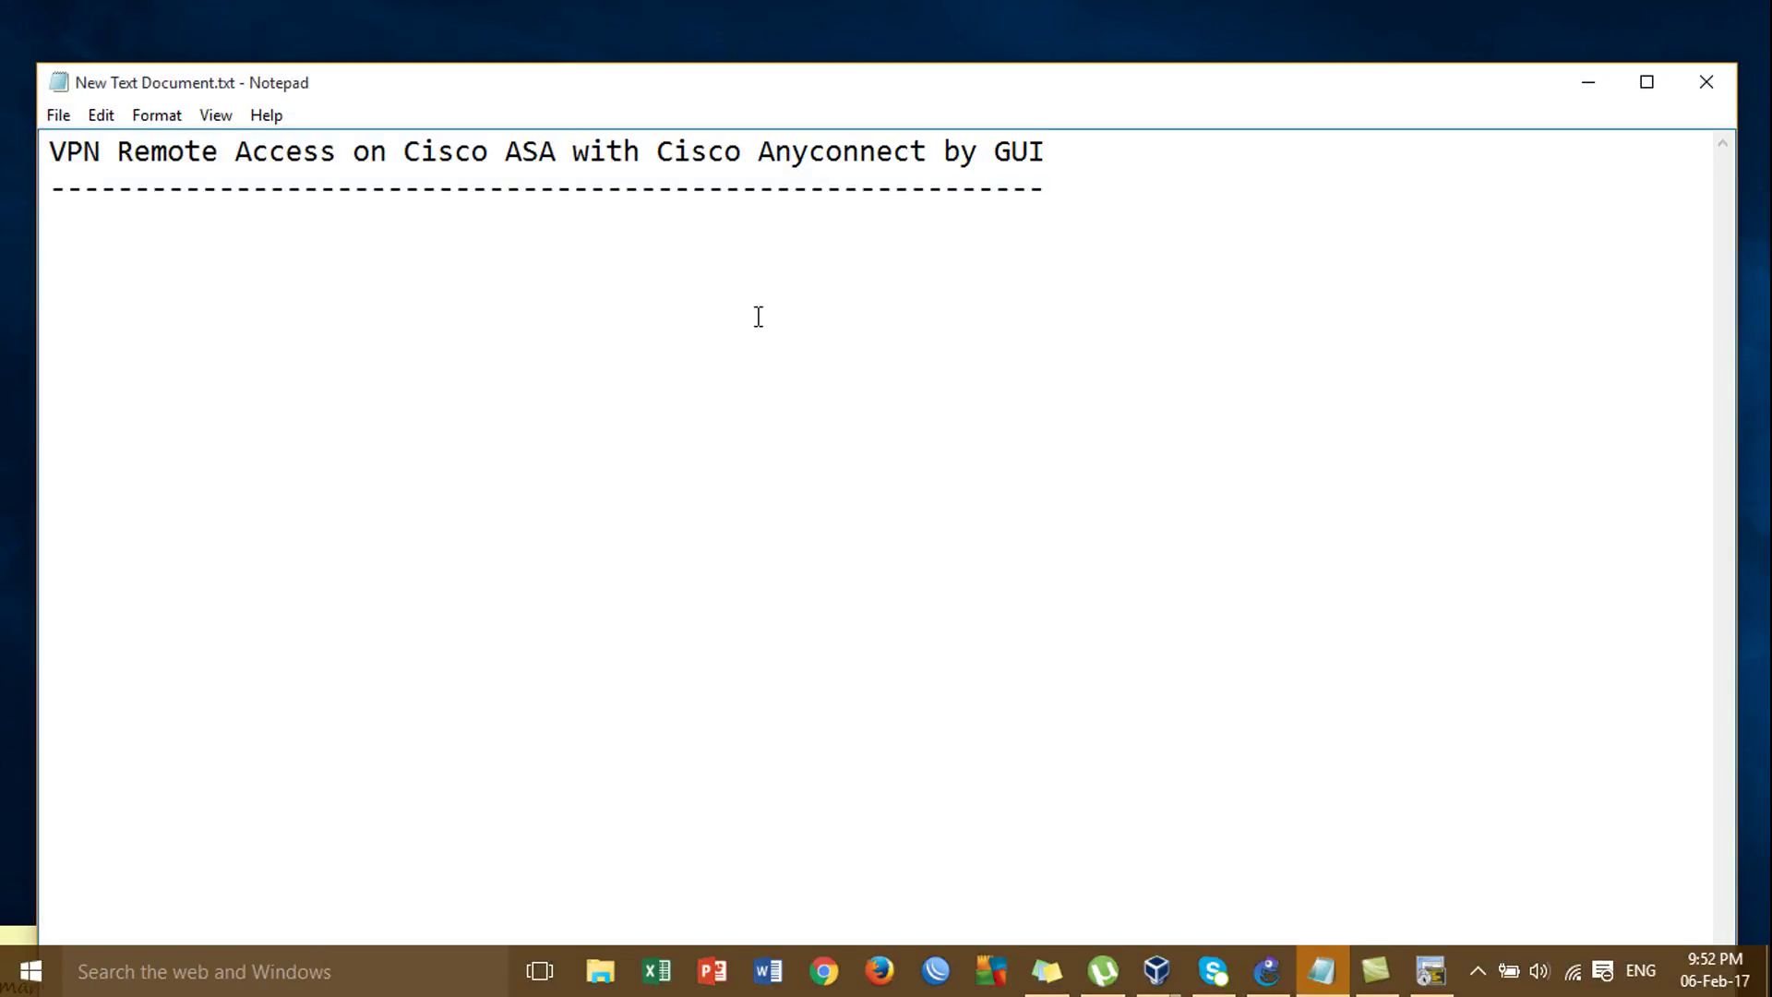
{"action": "left_click", "coordinate": [335, 154]}
{"action": "left_click", "coordinate": [793, 172]}
{"action": "left_click", "coordinate": [868, 173]}
{"action": "left_click", "coordinate": [1011, 153]}
{"action": "left_click", "coordinate": [1035, 237]}
{"action": "left_click", "coordinate": [1031, 171]}
{"action": "left_click", "coordinate": [1052, 158]}
{"action": "left_click", "coordinate": [1588, 101]}
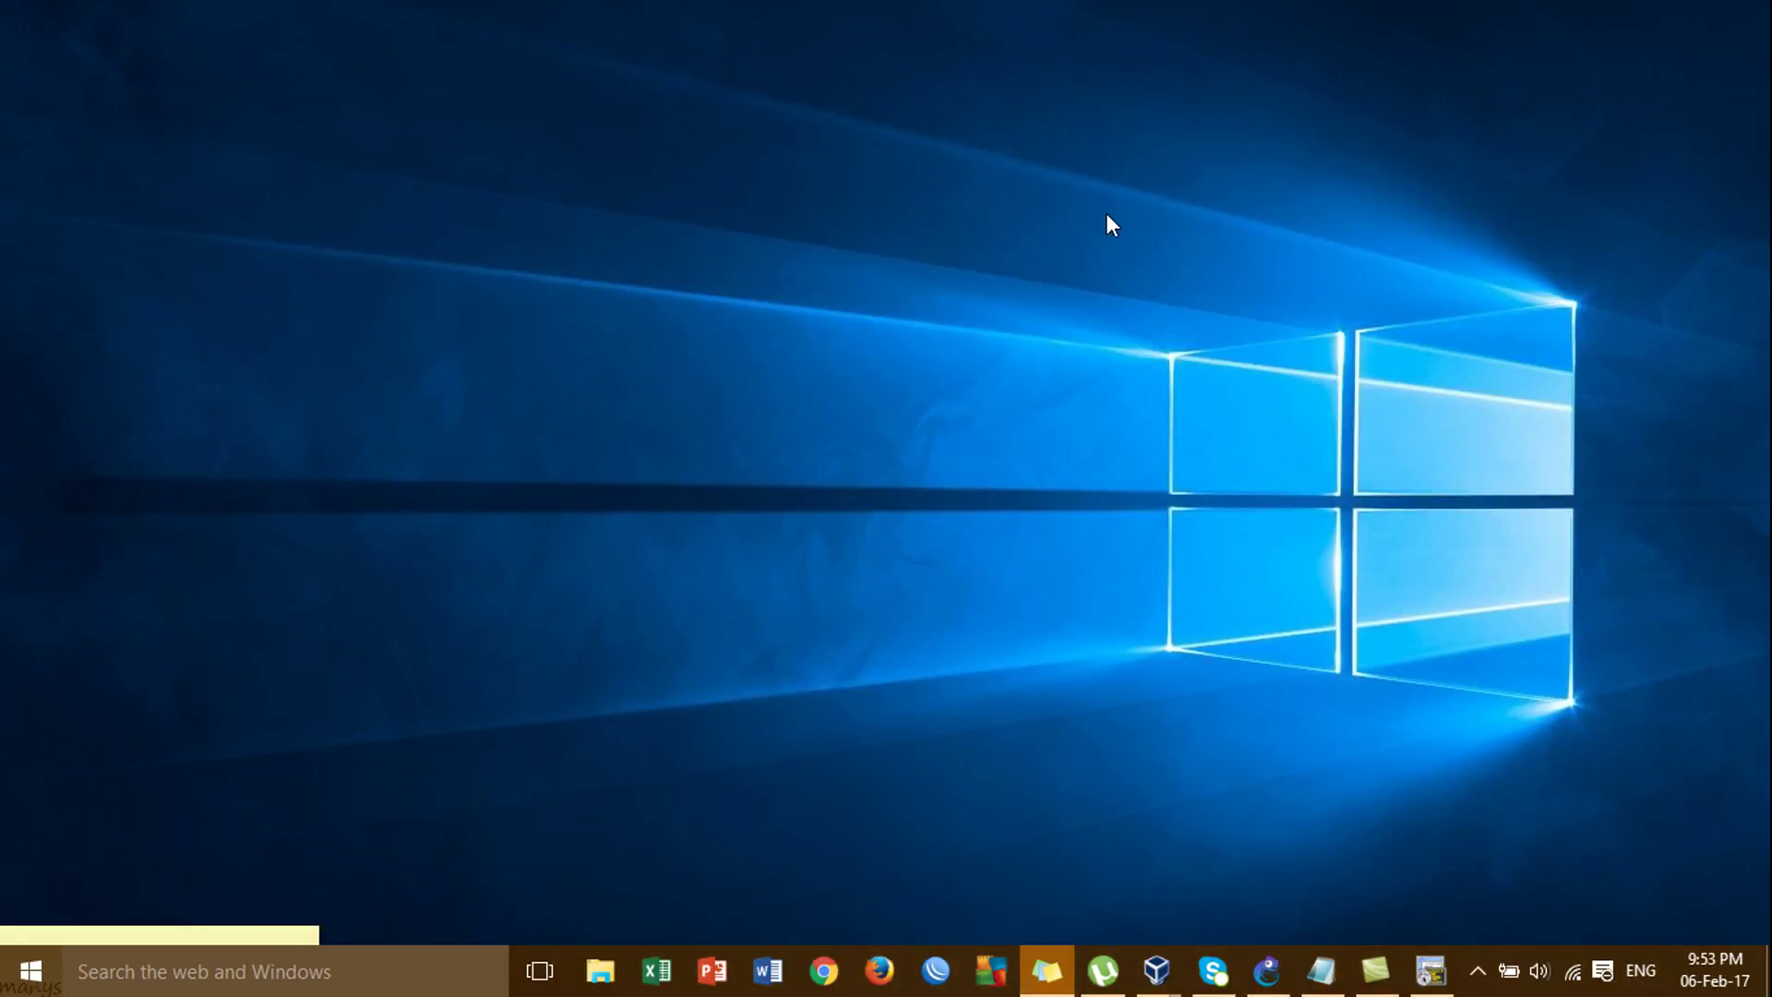
Rearrange items in the GNS3 topology window
{"action": "left_click", "coordinate": [1267, 970]}
{"action": "left_click_drag", "start_coordinate": [679, 913], "coordinate": [655, 884]}
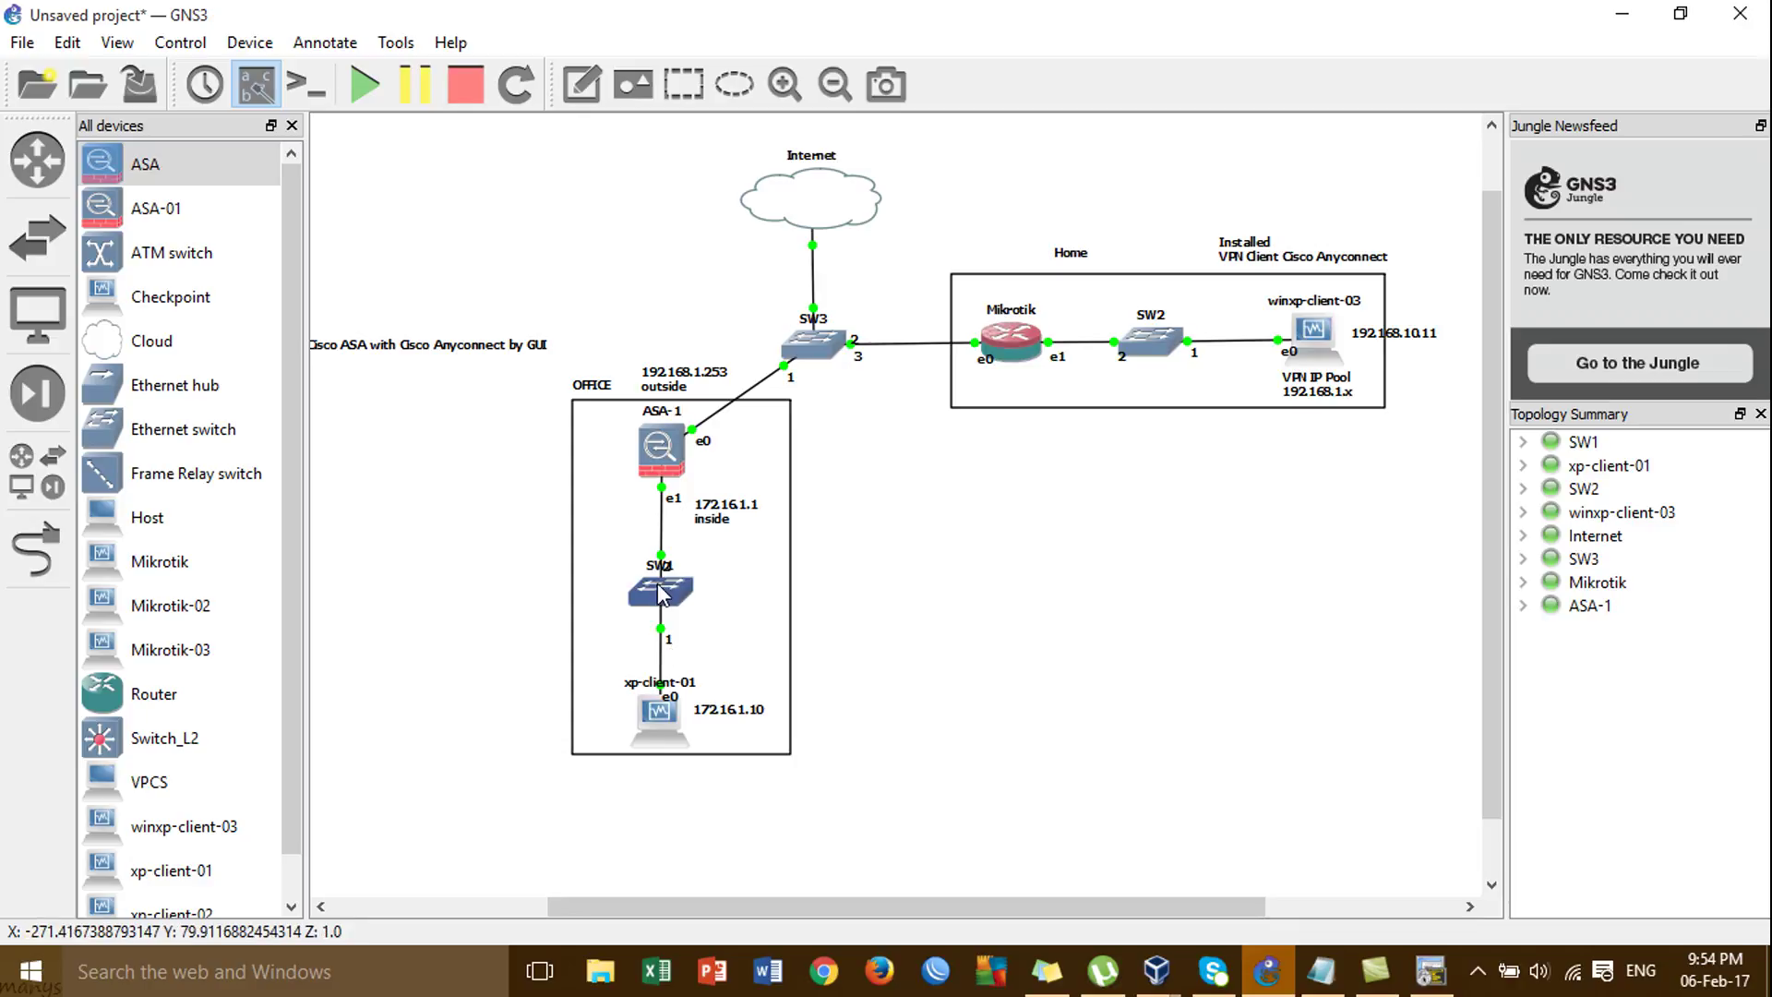
{"action": "mouse_move", "coordinate": [661, 478]}
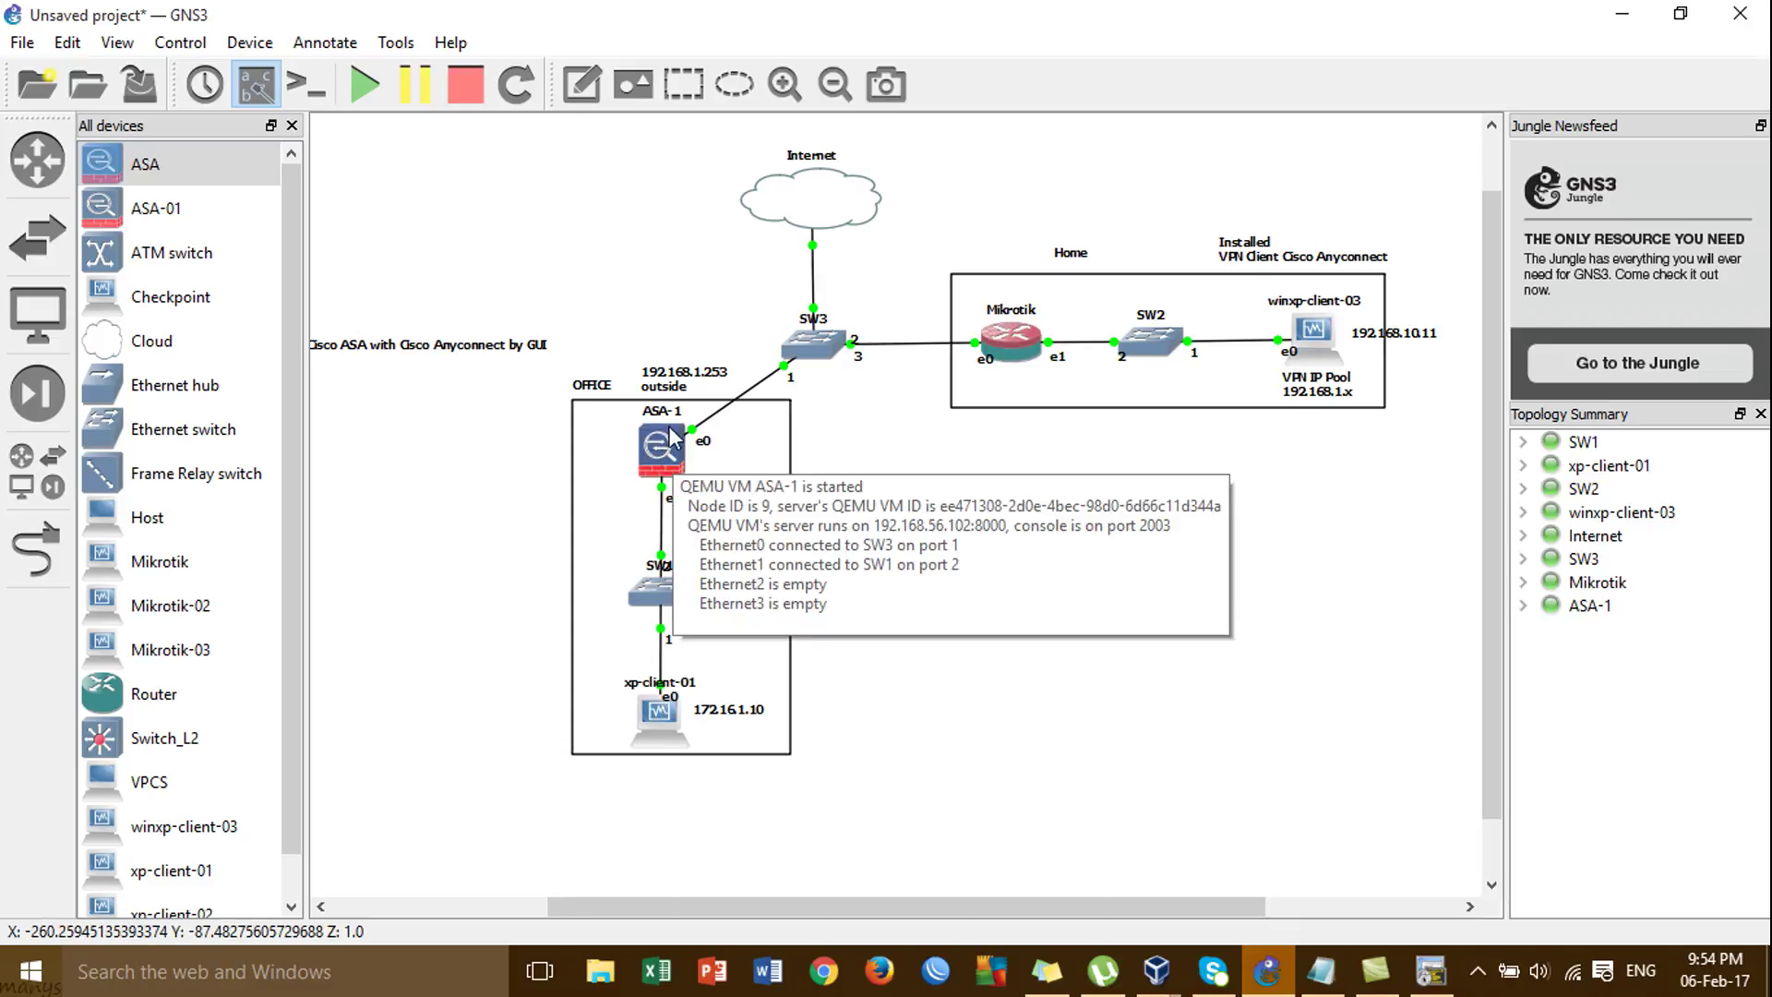
{"action": "mouse_move", "coordinate": [687, 546]}
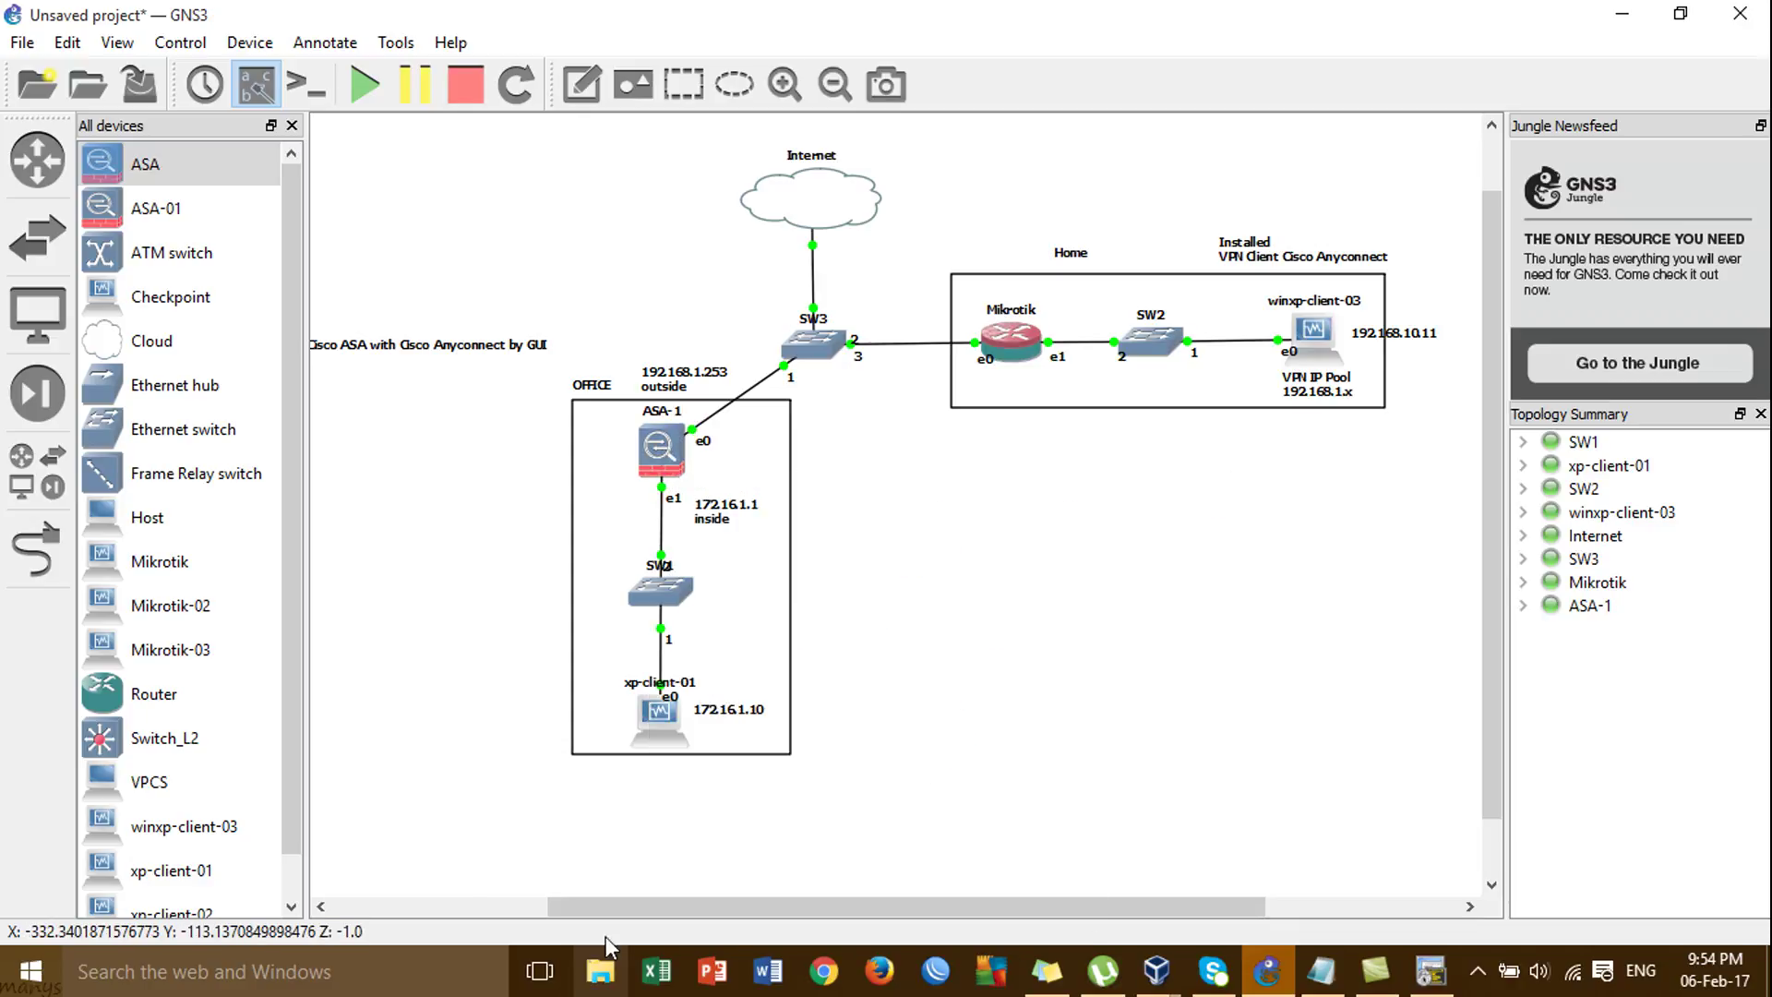
{"action": "left_click_drag", "start_coordinate": [626, 910], "coordinate": [517, 874]}
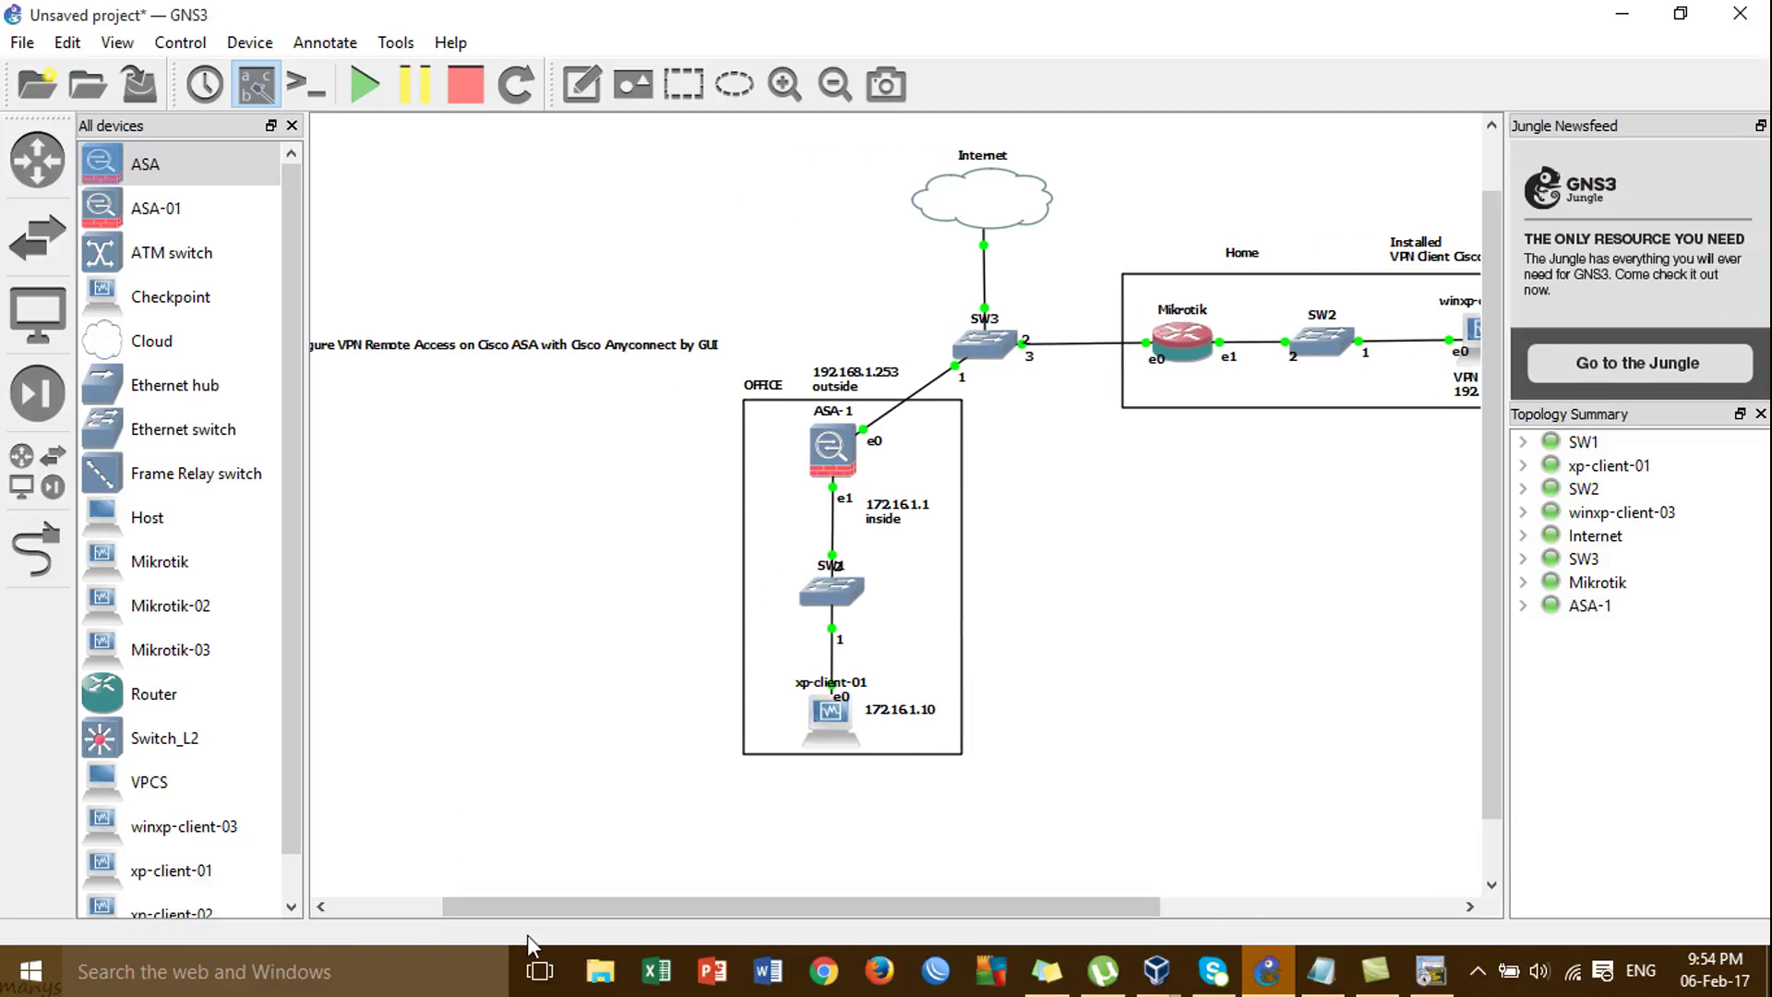
{"action": "left_click_drag", "start_coordinate": [529, 906], "coordinate": [484, 888]}
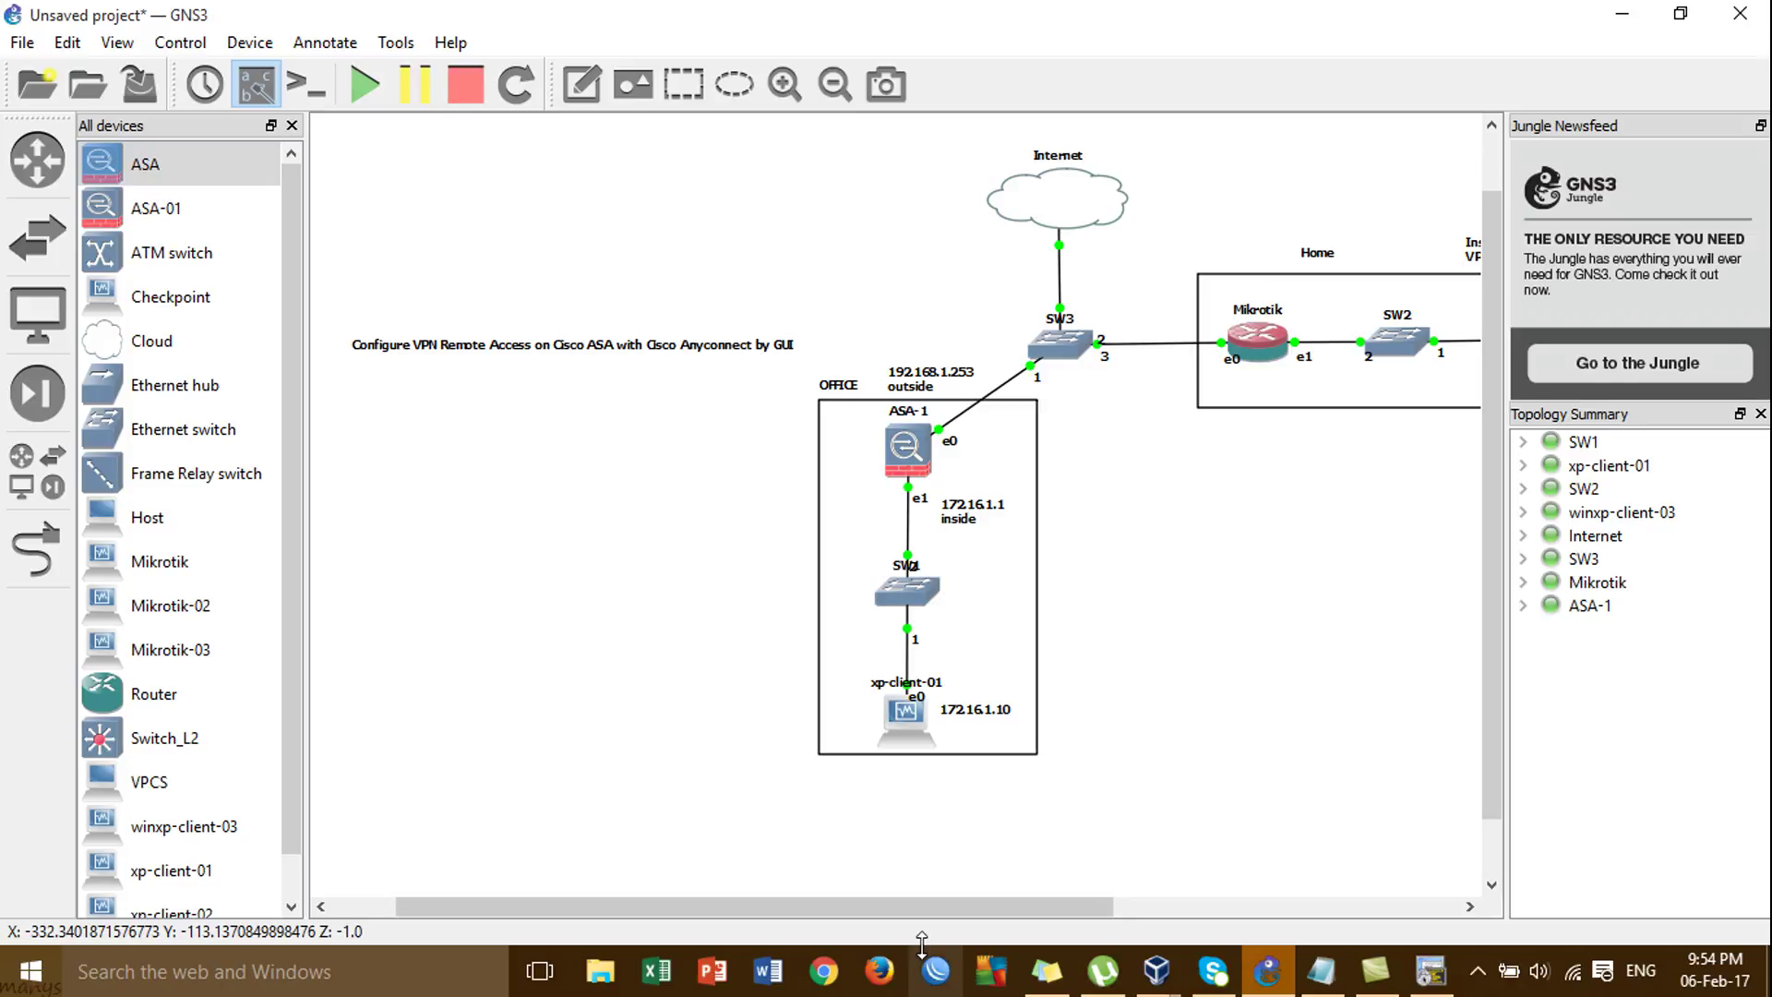
{"action": "mouse_move", "coordinate": [920, 910]}
{"action": "left_mouse_down"}
{"action": "mouse_move", "coordinate": [1040, 914]}
{"action": "mouse_move", "coordinate": [948, 910]}
{"action": "left_mouse_up"}
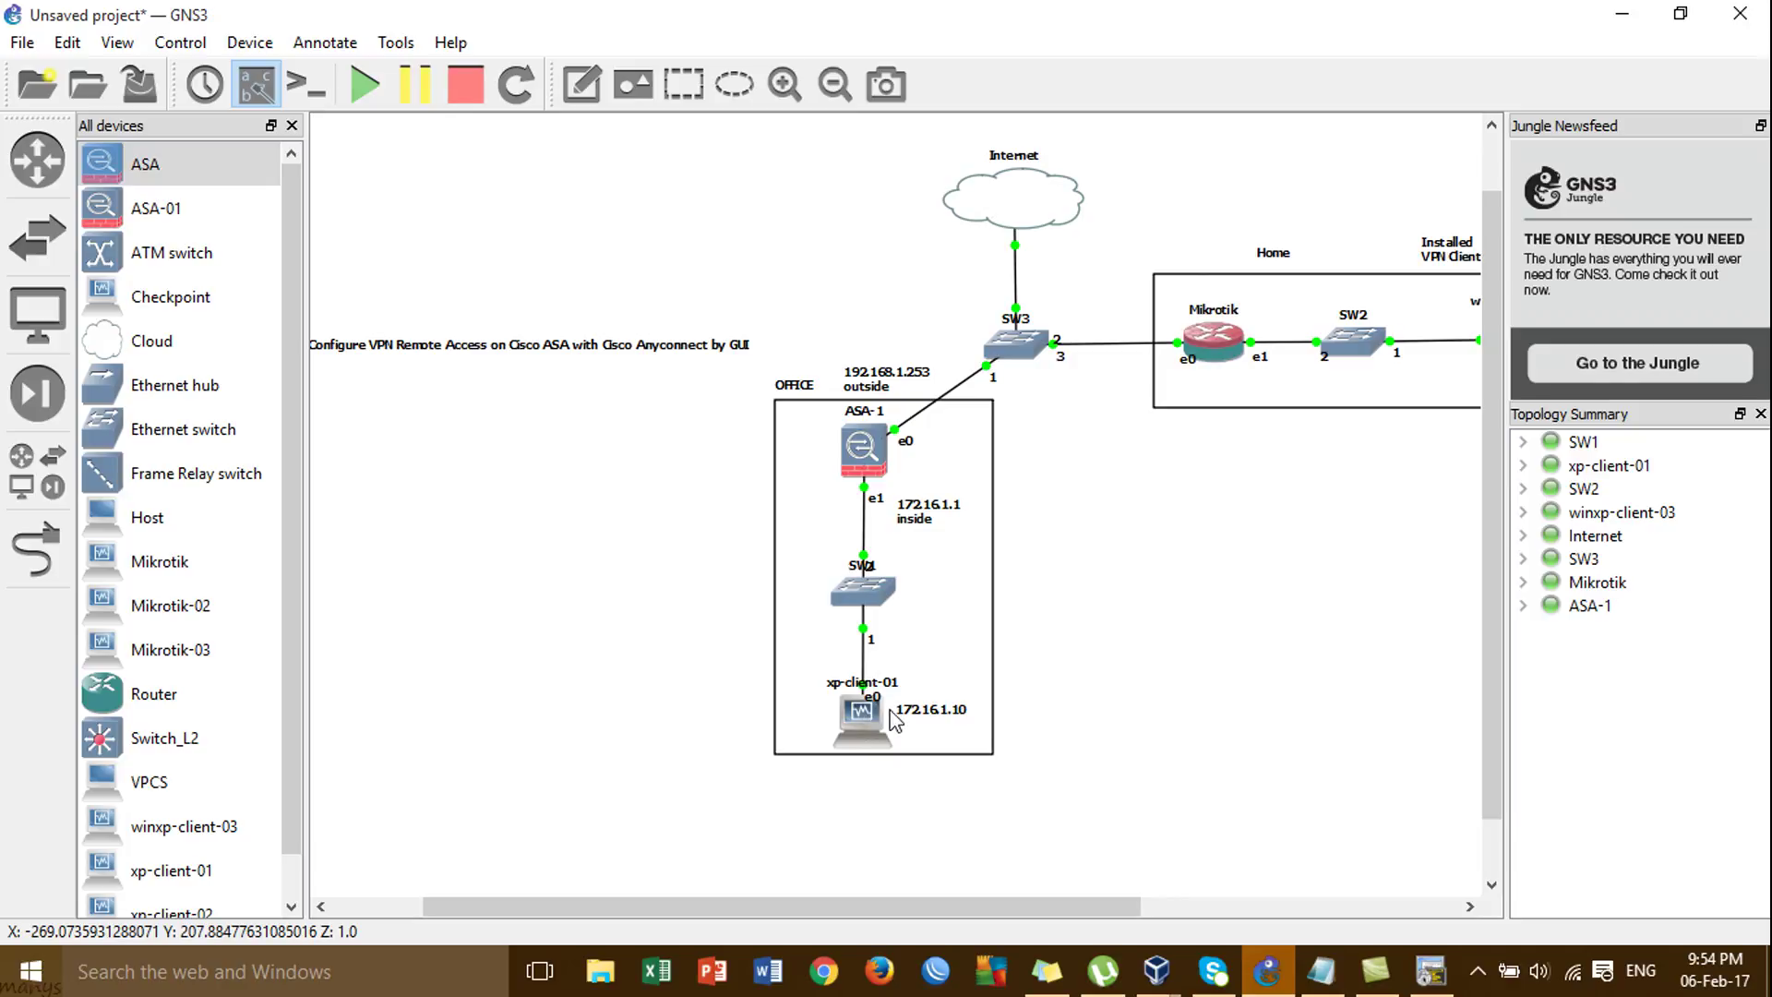
In xp-client-01, connect ASDM-IDM Launcher to 172.16.1.1 with the device password and accept its certificate
{"action": "mouse_move", "coordinate": [1174, 978]}
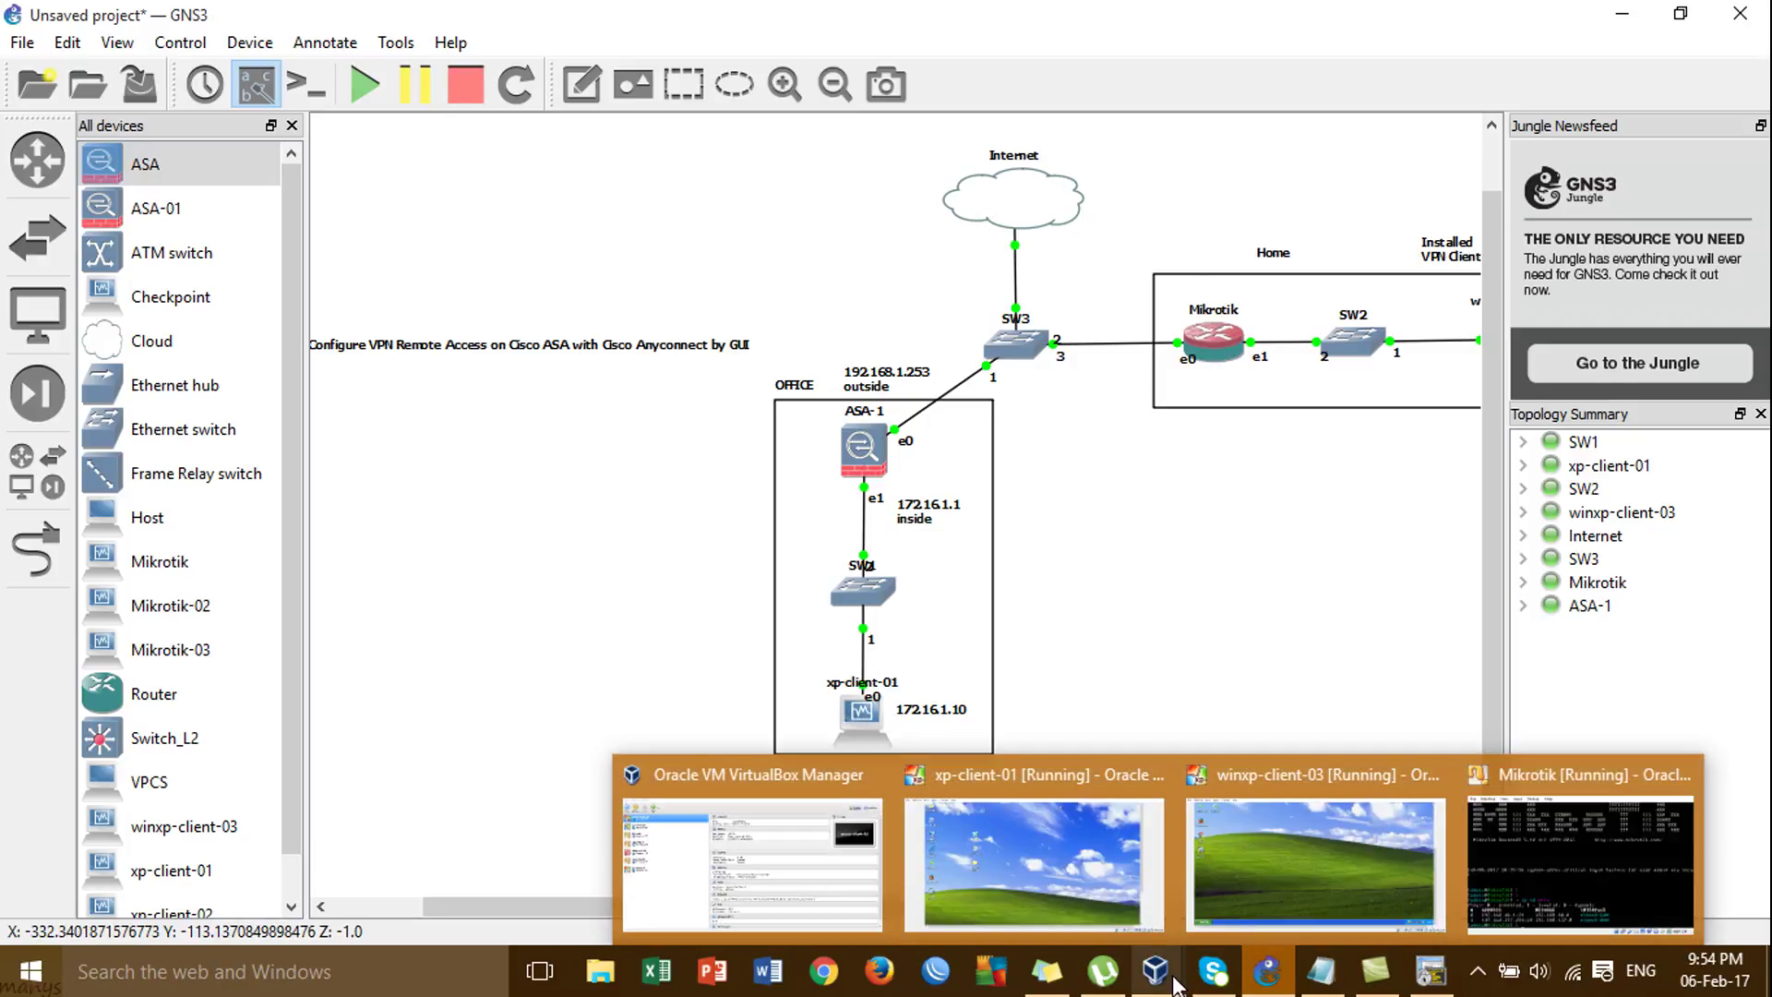
{"action": "left_click", "coordinate": [1070, 853]}
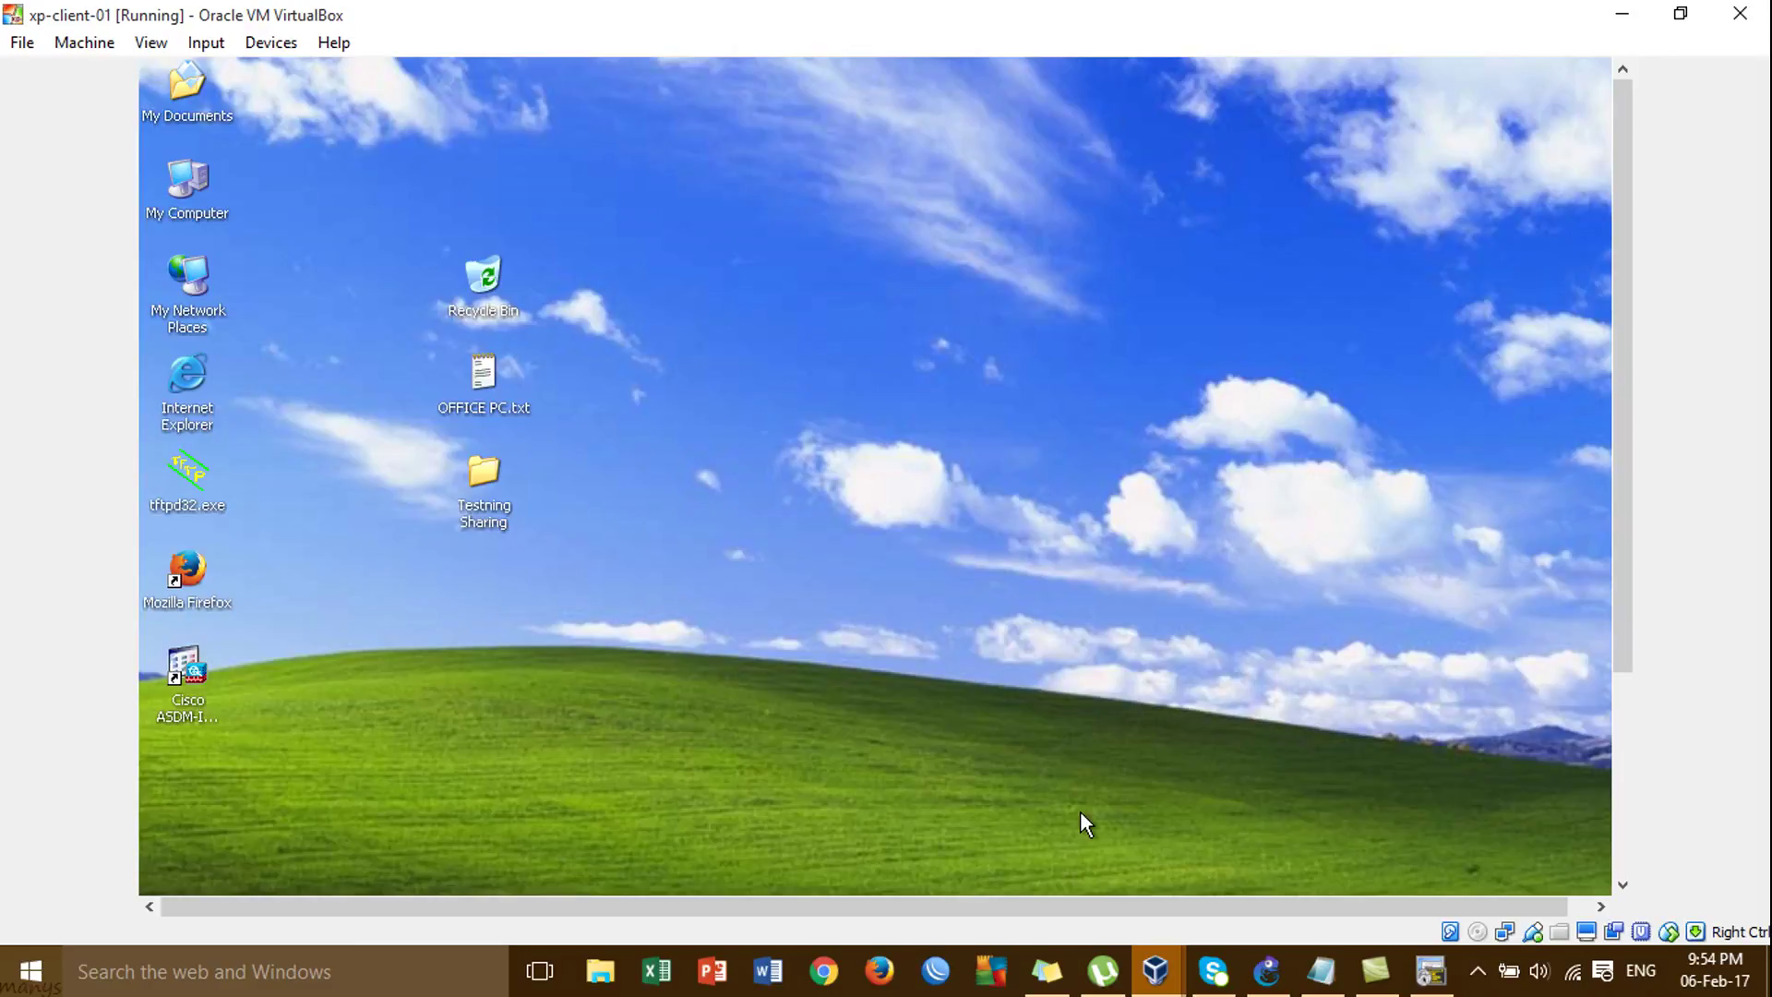
{"action": "double_click", "coordinate": [188, 683]}
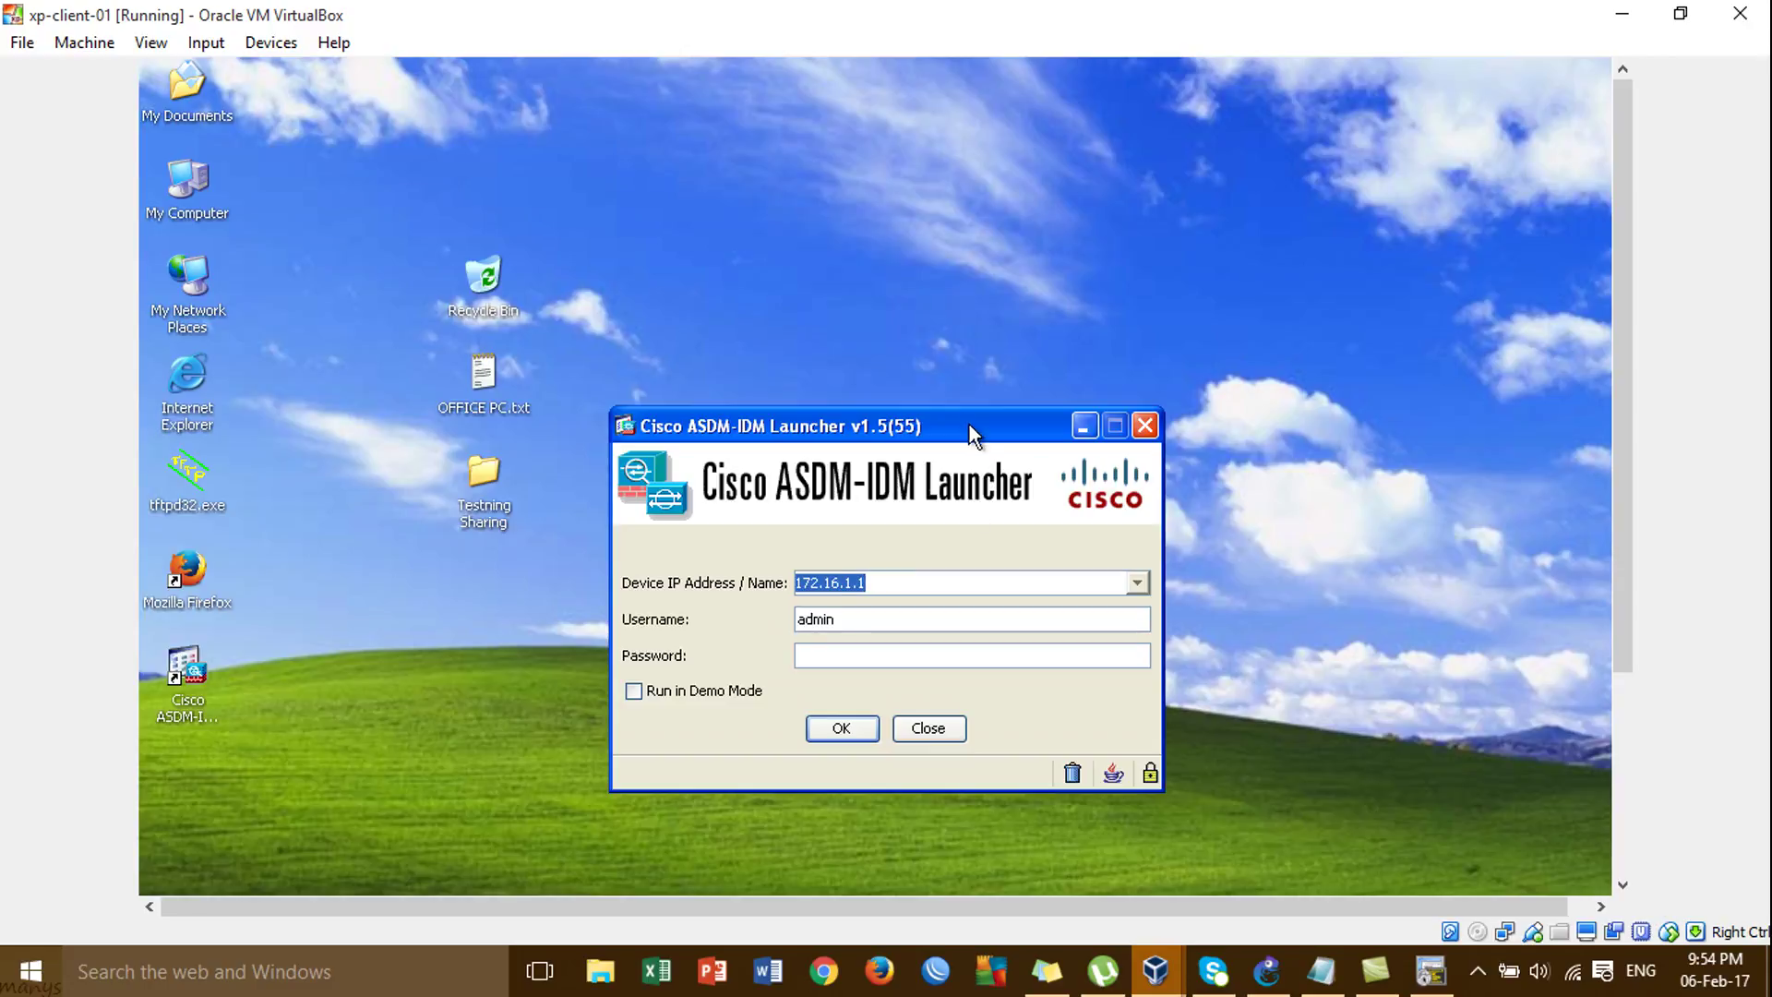
{"action": "left_click_drag", "start_coordinate": [967, 423], "coordinate": [969, 238]}
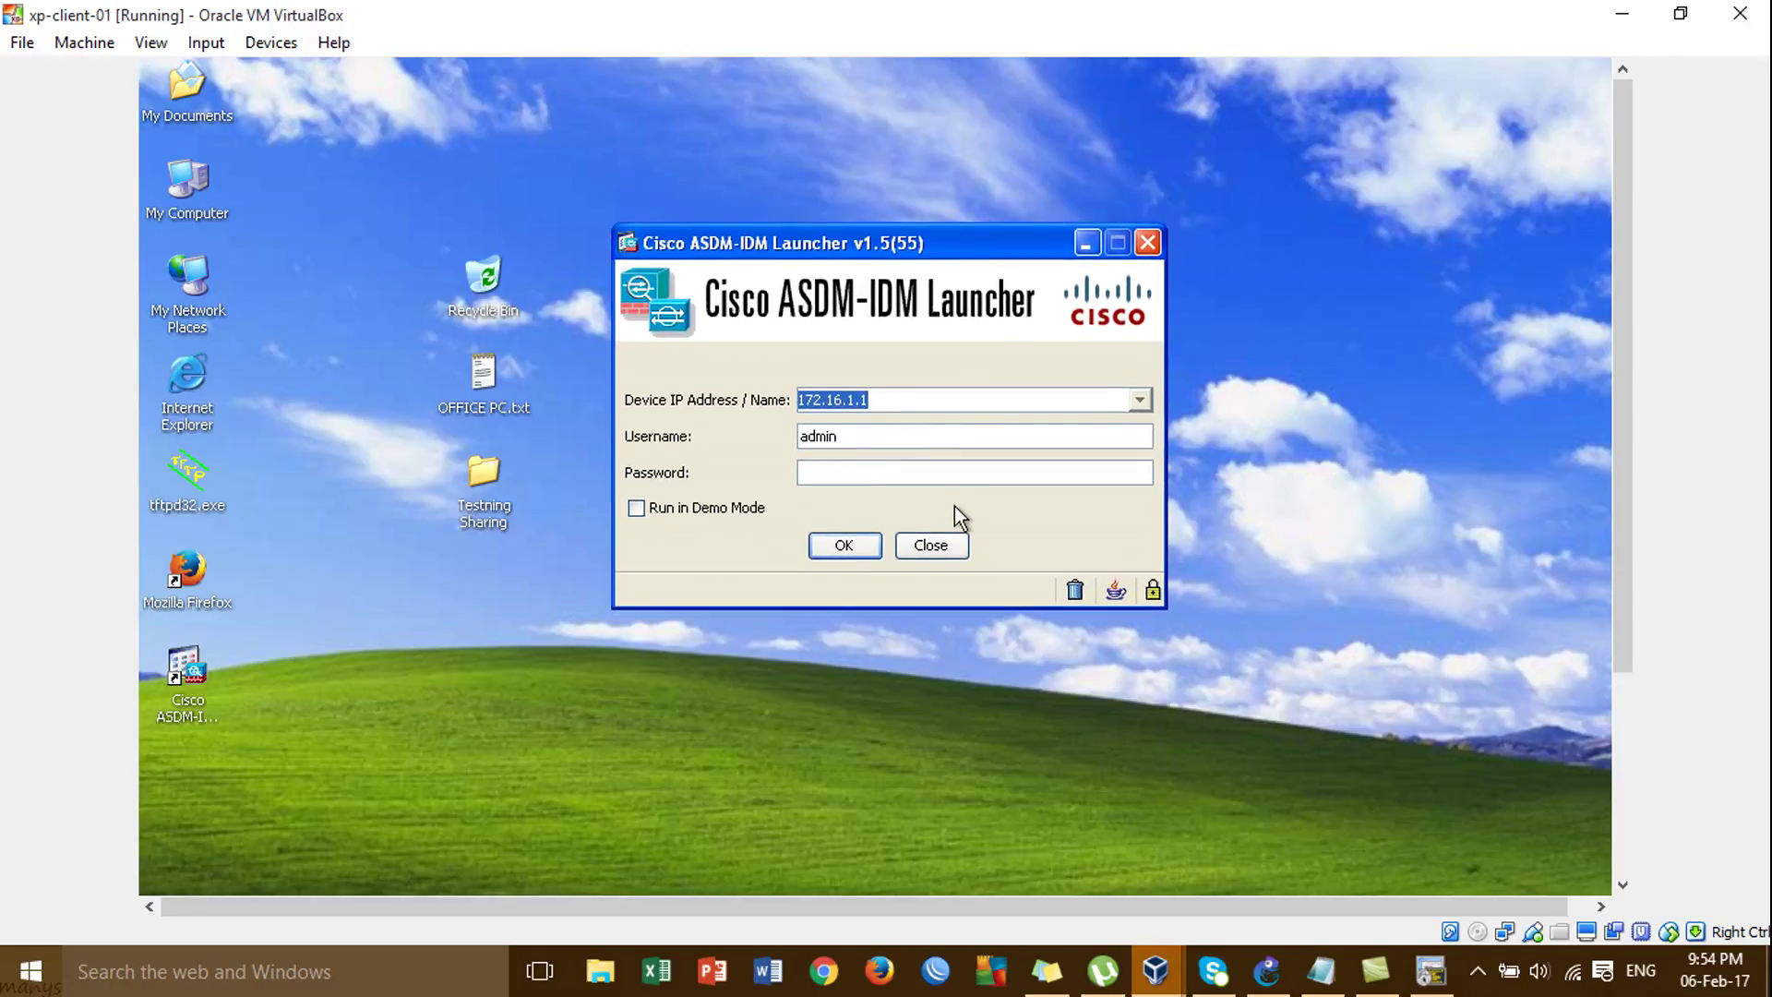
{"action": "left_click", "coordinate": [974, 474]}
{"action": "type", "text": "cisco"}
{"action": "left_click", "coordinate": [836, 549]}
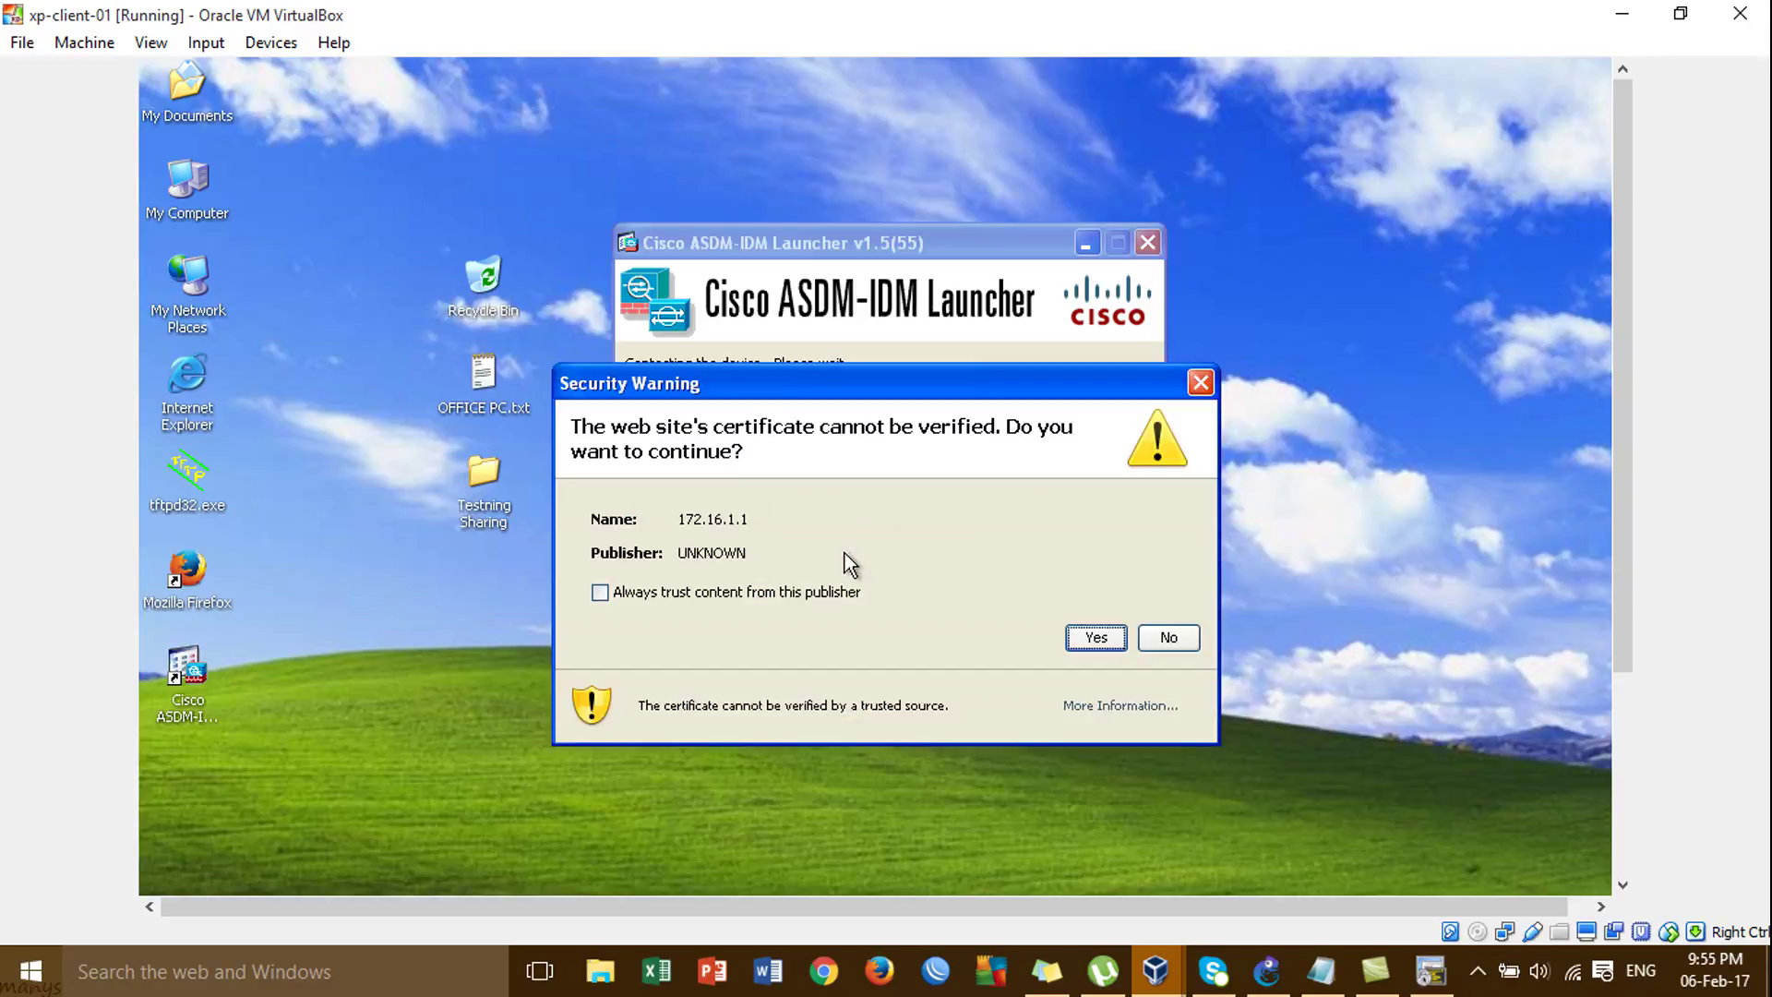
{"action": "left_click", "coordinate": [1073, 633]}
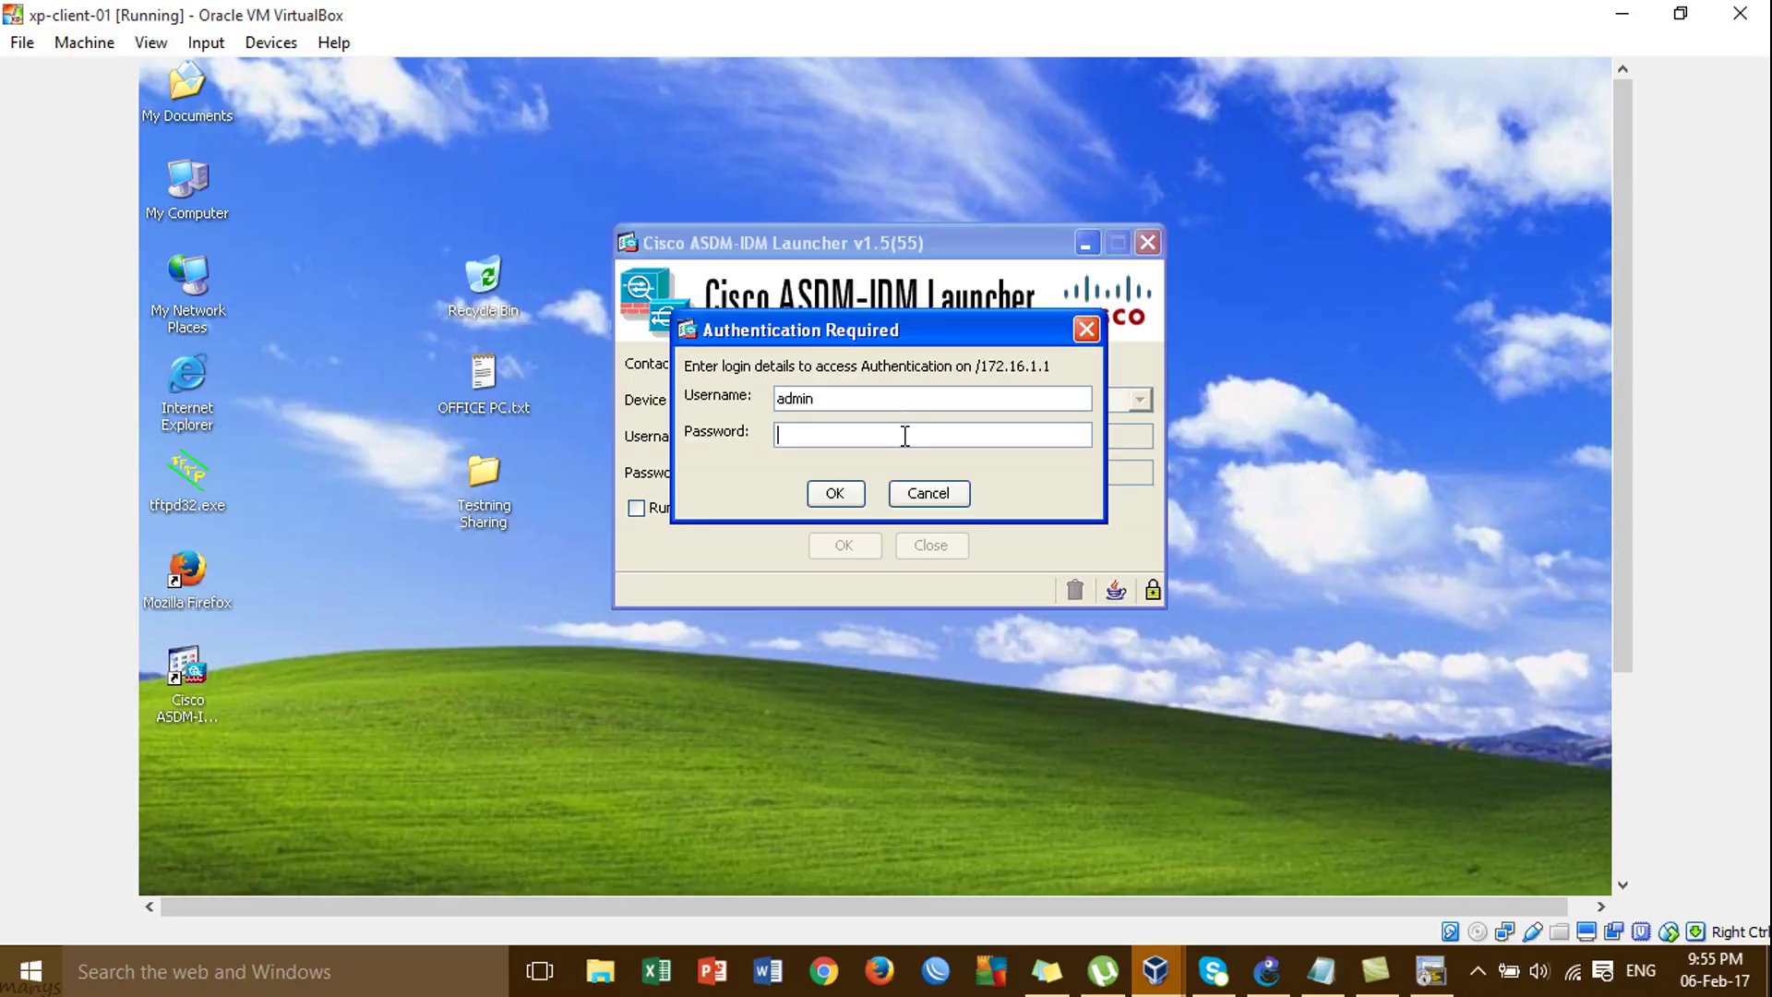
{"action": "left_click", "coordinate": [827, 404]}
{"action": "left_click", "coordinate": [837, 438]}
In the ASA-1 console, create a local user with a password and privilege level 15
{"action": "left_click", "coordinate": [1429, 970]}
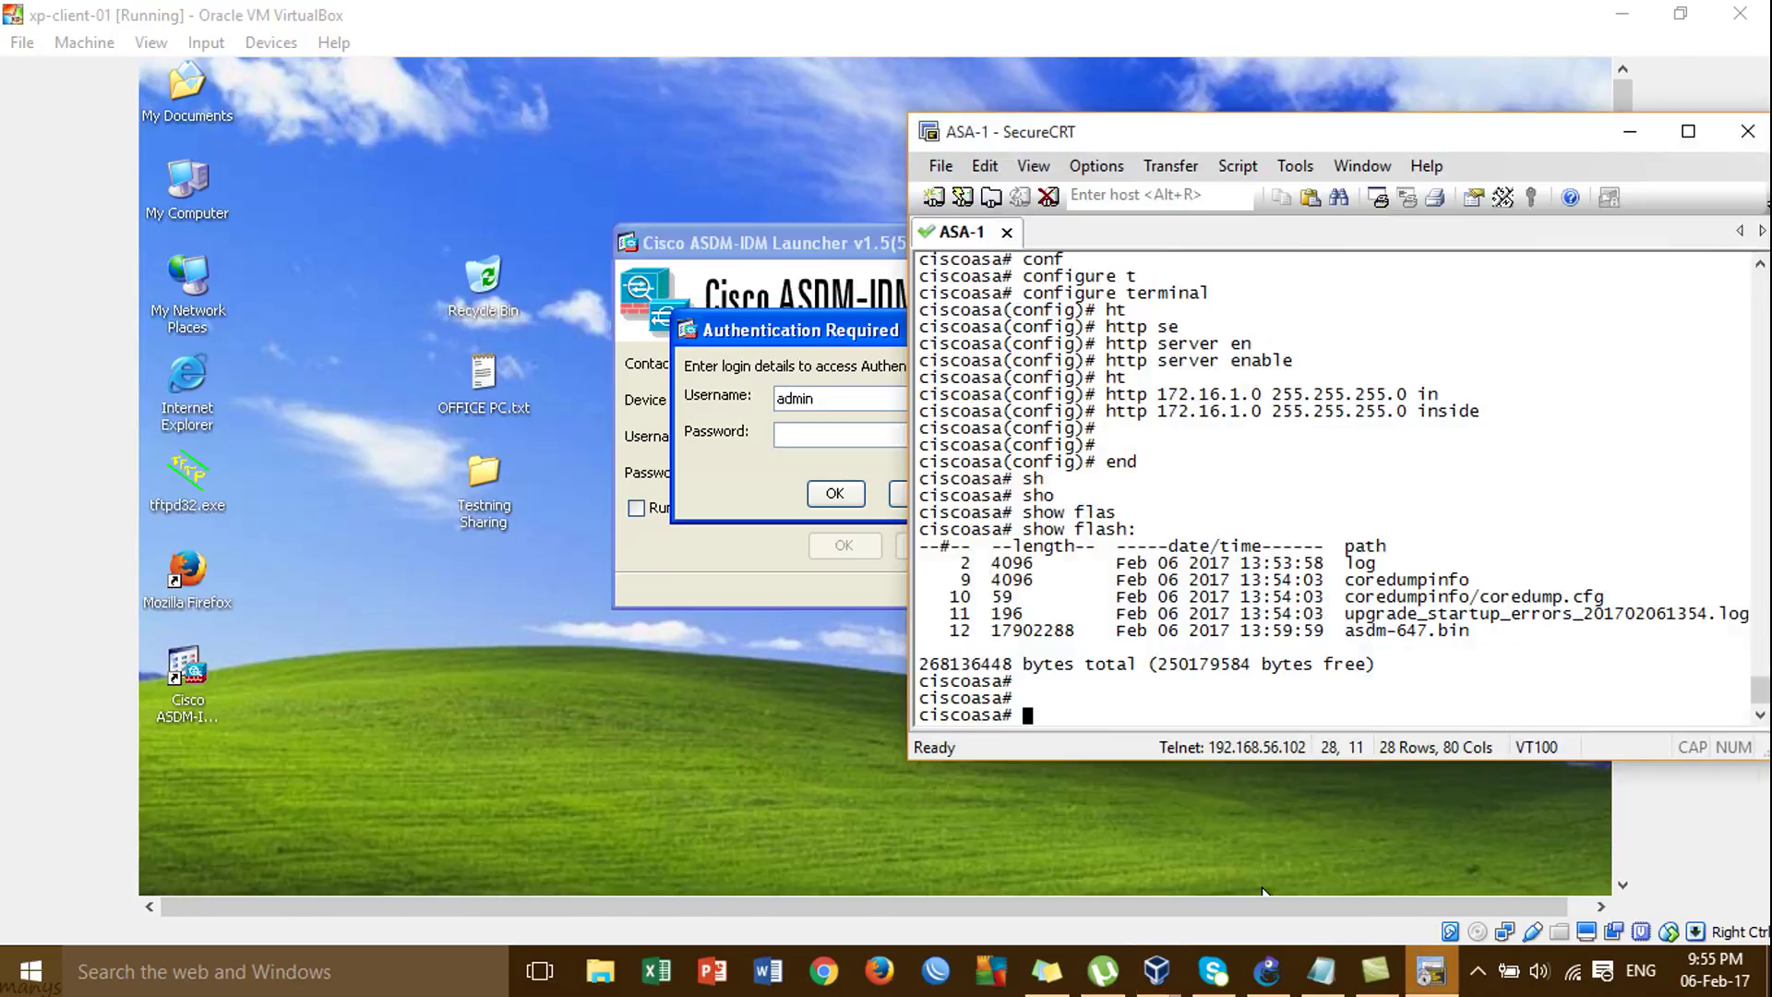
{"action": "type", "text": "conf"}
{"action": "key", "text": "Tab"}
{"action": "type", "text": "t"}
{"action": "key", "text": "Tab"}
{"action": "key", "text": "Return"}
{"action": "type", "text": "usre"}
{"action": "key", "text": "Tab"}
{"action": "type", "text": "nam"}
{"action": "key", "text": "Tab"}
{"action": "key", "text": "BackSpace"}
{"action": "key", "text": "BackSpace"}
{"action": "key", "text": "BackSpace"}
{"action": "key", "text": "BackSpace"}
{"action": "key", "text": "BackSpace"}
{"action": "type", "text": "er"}
{"action": "key", "text": "Tab"}
{"action": "type", "text": "nam"}
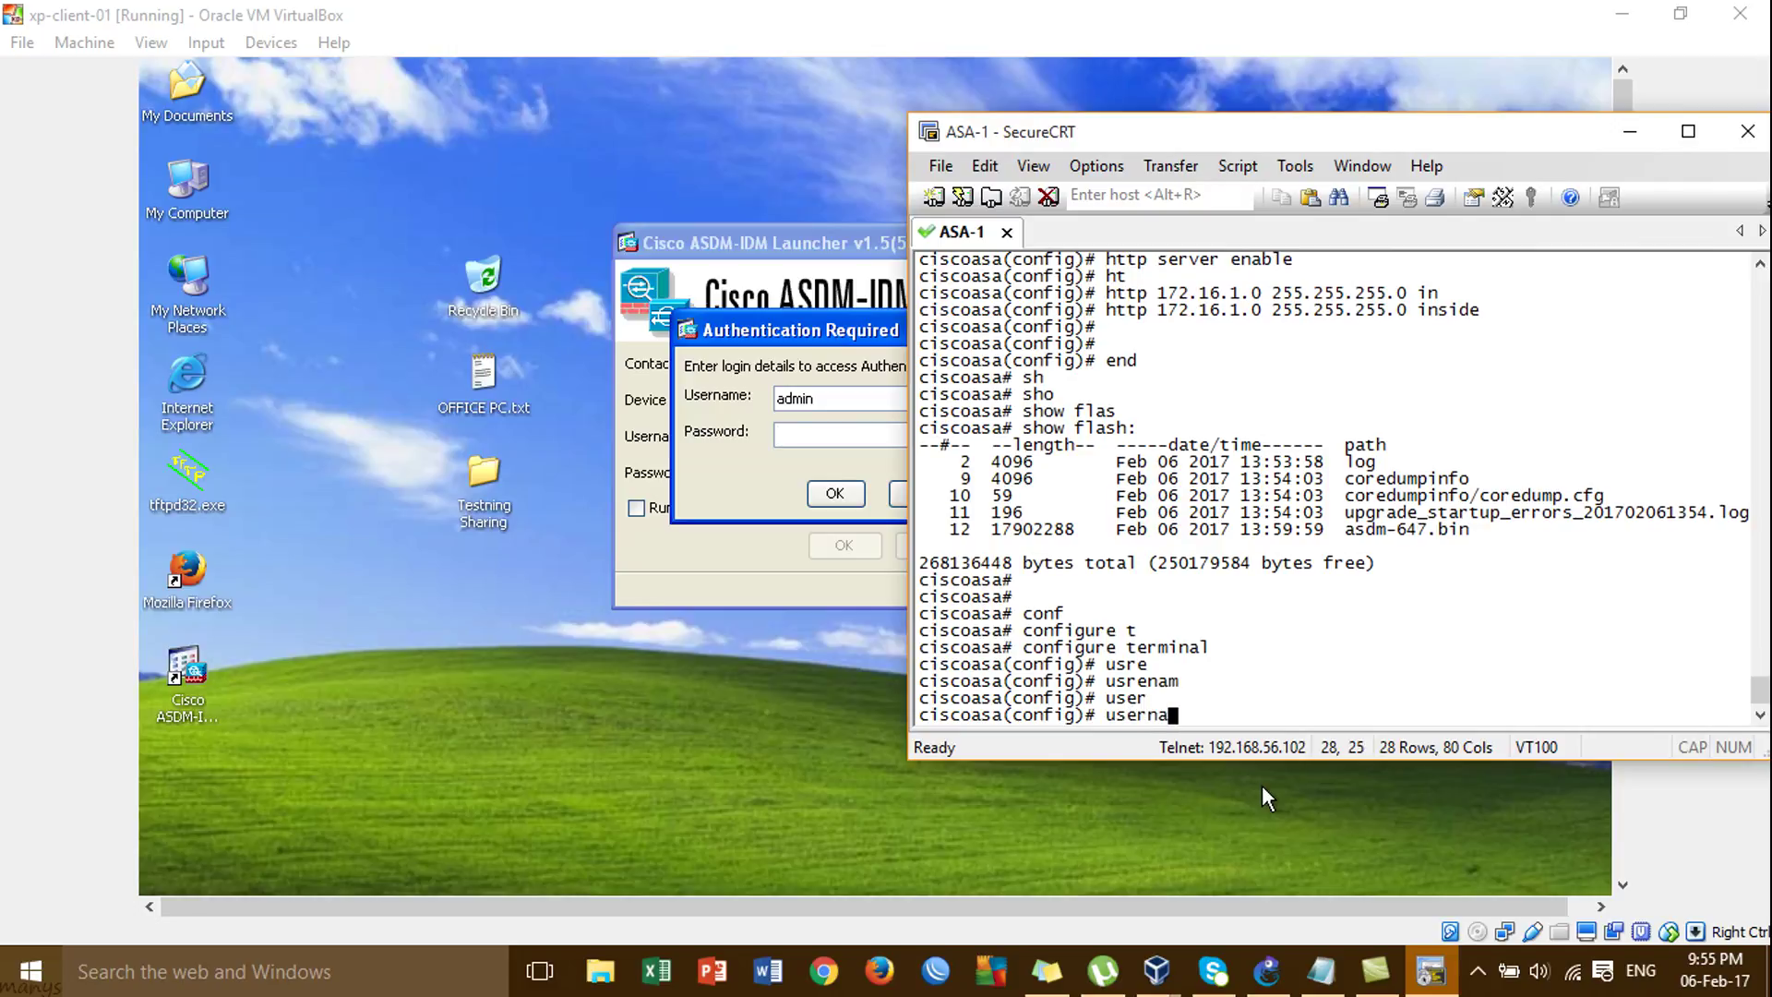
{"action": "key", "text": "Tab"}
{"action": "type", "text": "admin"}
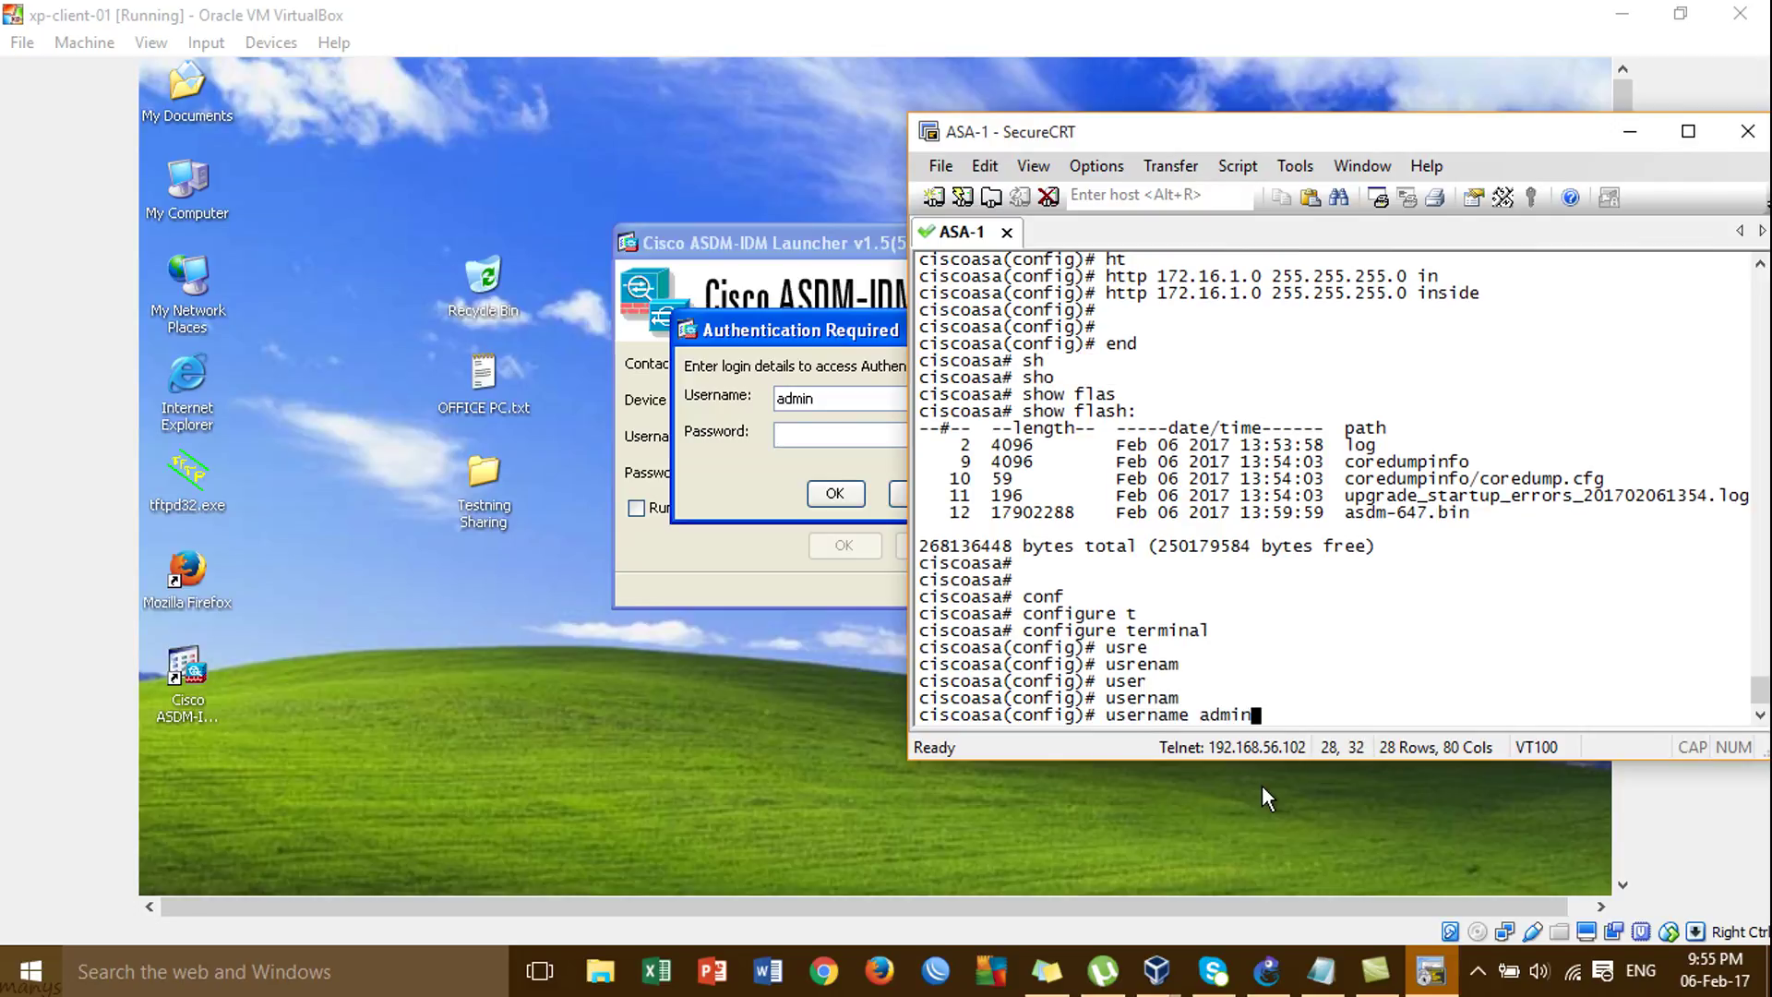
{"action": "type", "text": " pas"}
{"action": "key", "text": "Tab"}
{"action": "type", "text": "admin pr"}
{"action": "key", "text": "Tab"}
{"action": "type", "text": "15"}
{"action": "key", "text": "Return"}
{"action": "key", "text": "Return"}
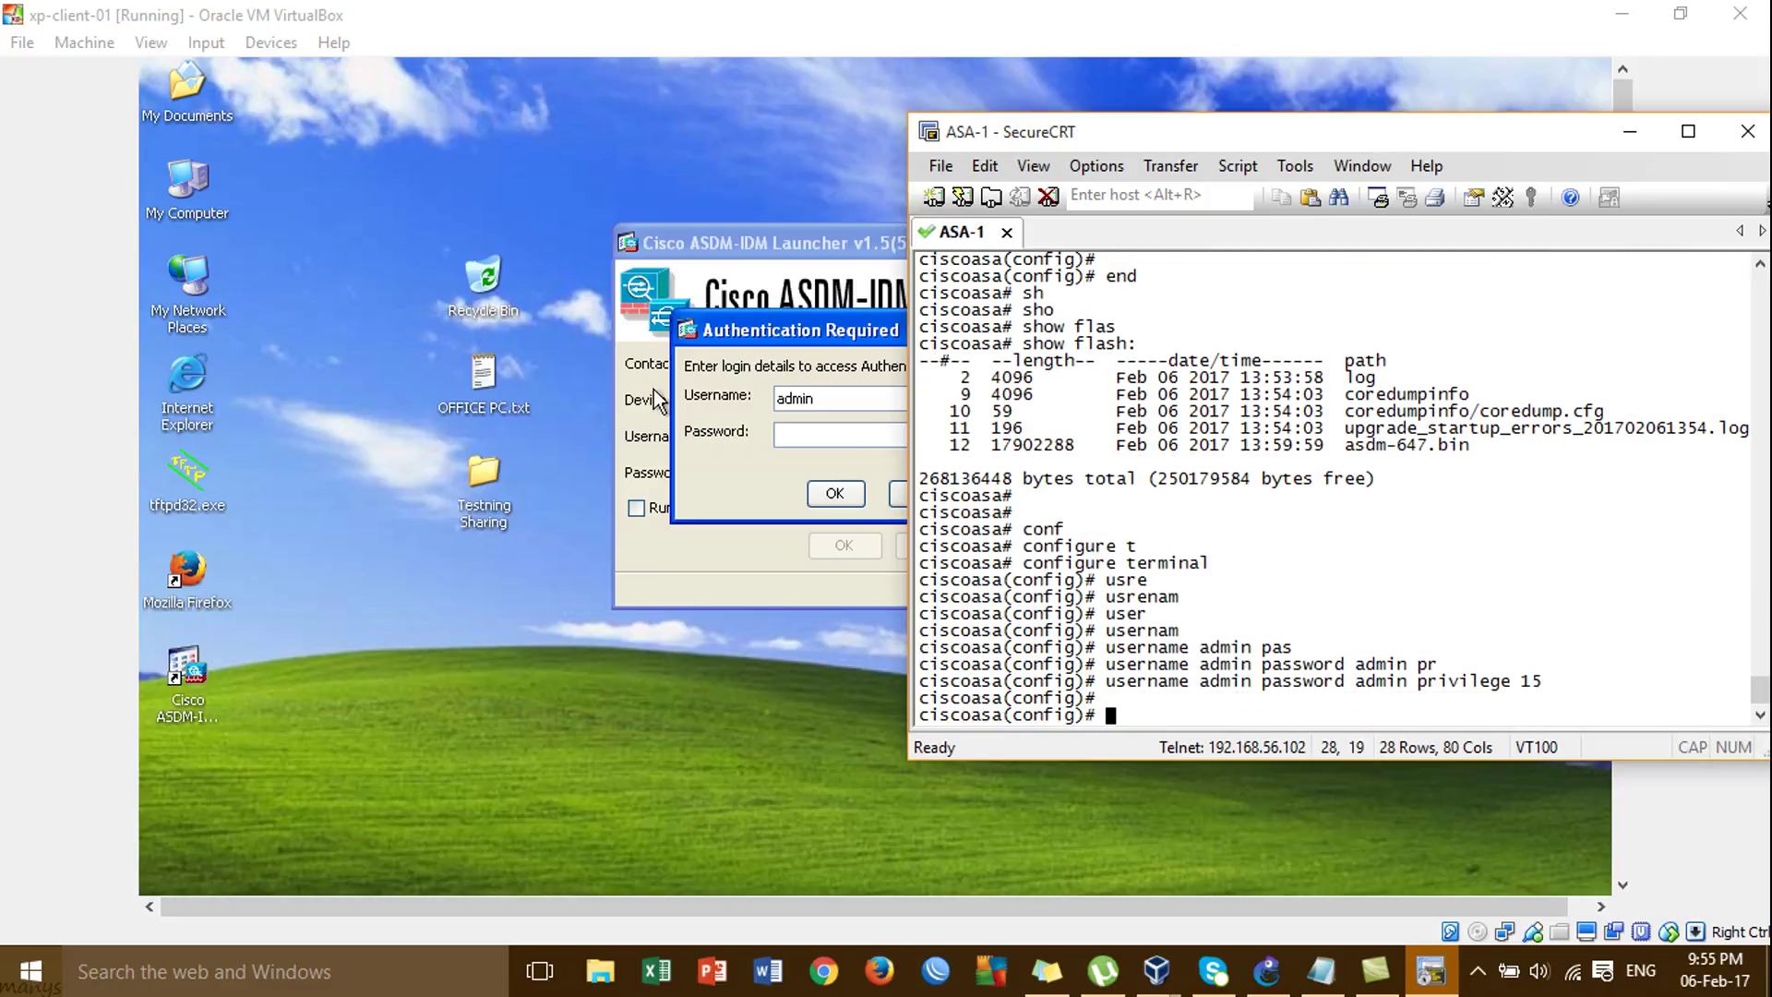
Log in to ASDM with the new local user's credentials
{"action": "left_click", "coordinate": [778, 432]}
{"action": "type", "text": "admin"}
{"action": "left_click", "coordinate": [834, 492]}
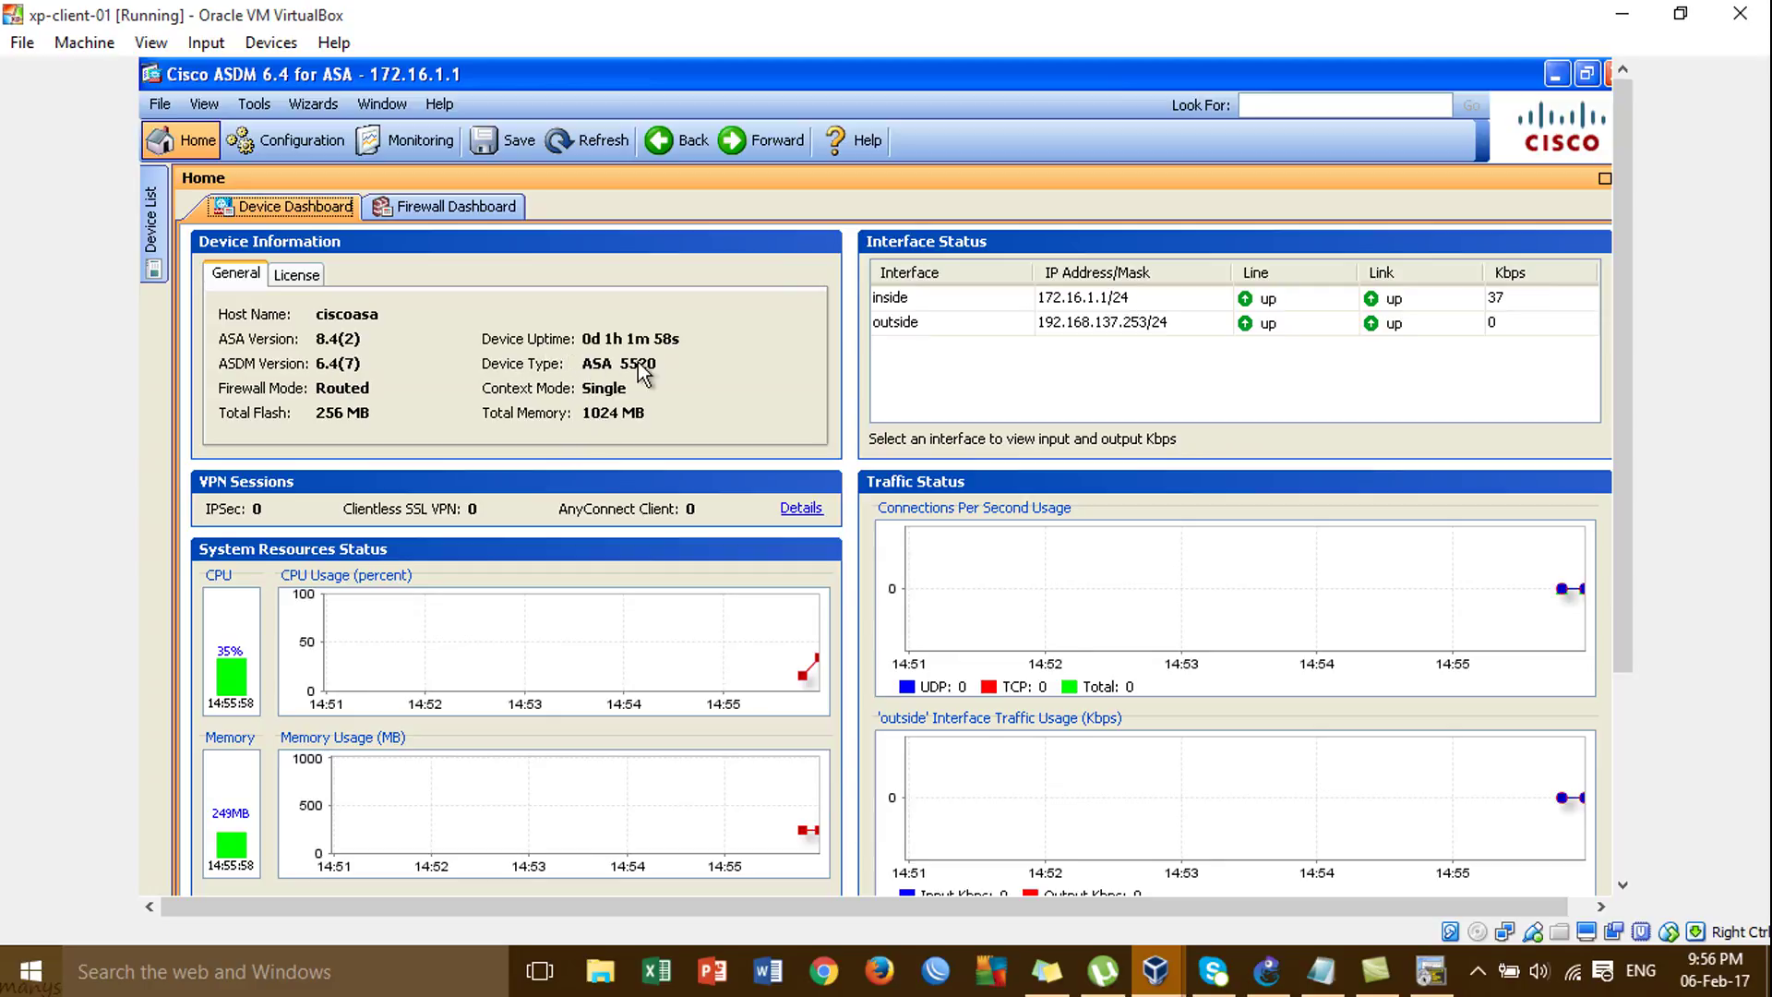
Check the traffic views for the inside and outside interfaces on the ASDM home dashboard
{"action": "left_click", "coordinate": [1087, 299]}
{"action": "left_click", "coordinate": [1095, 323]}
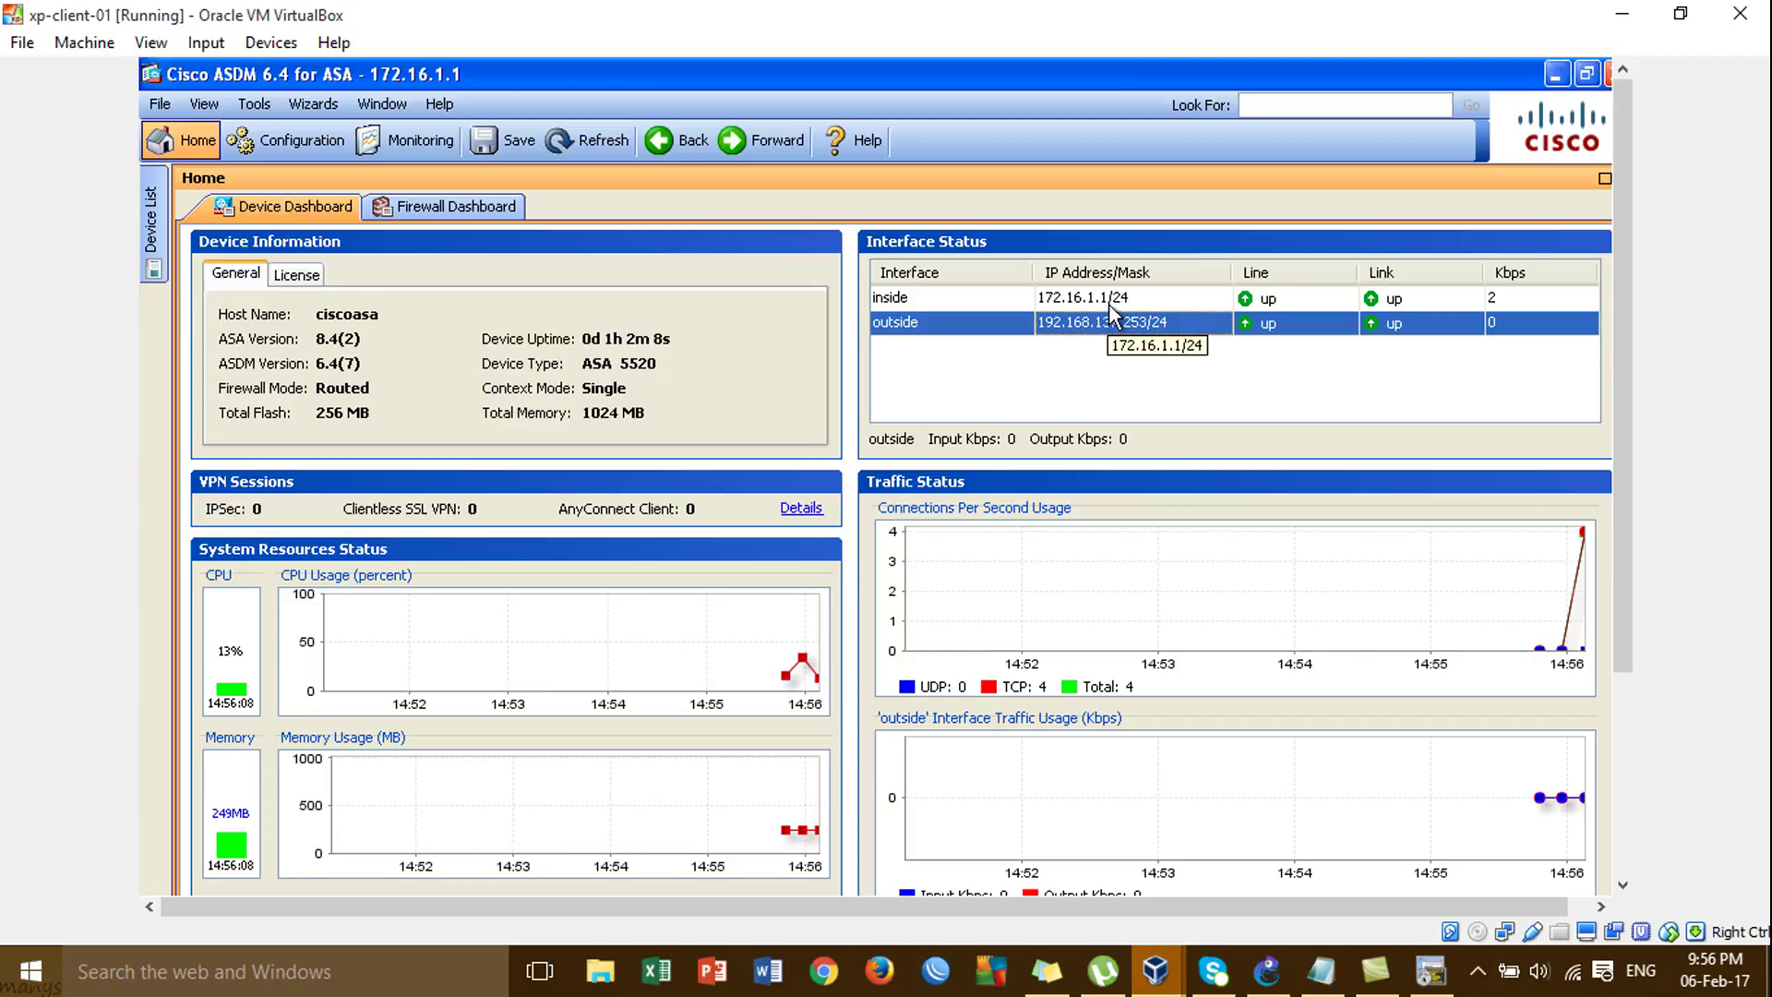
{"action": "left_click", "coordinate": [1111, 306]}
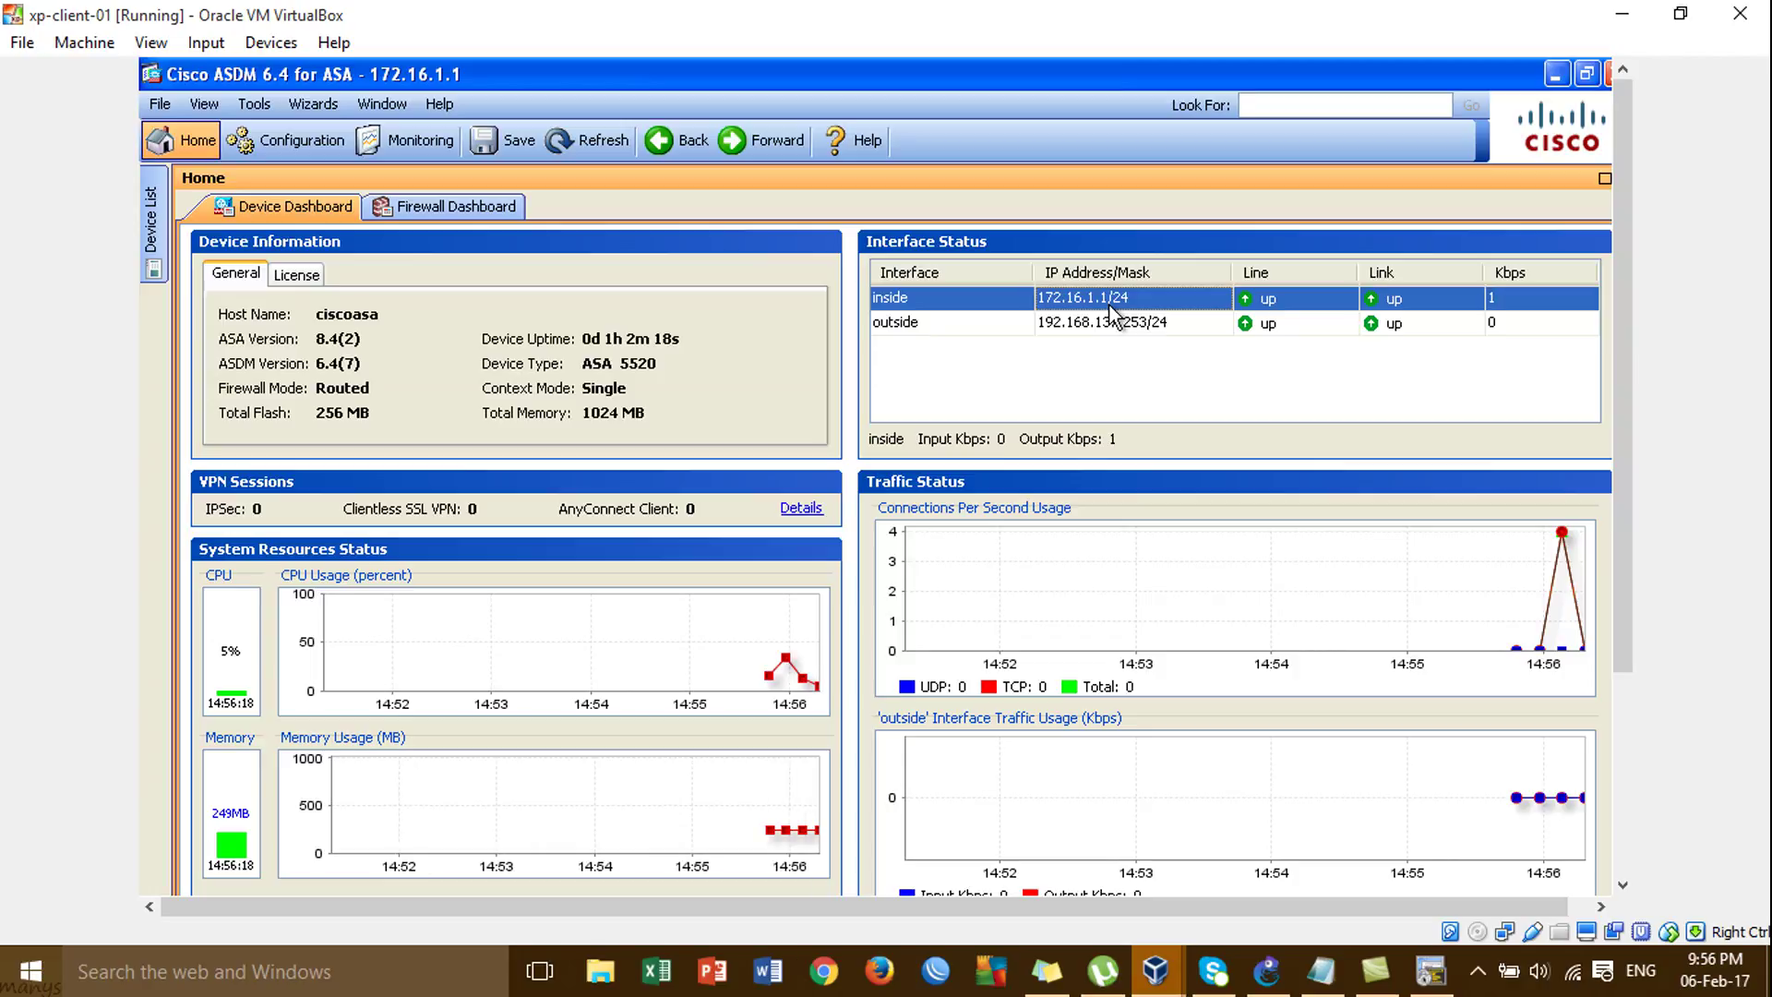
{"action": "left_click", "coordinate": [1025, 322]}
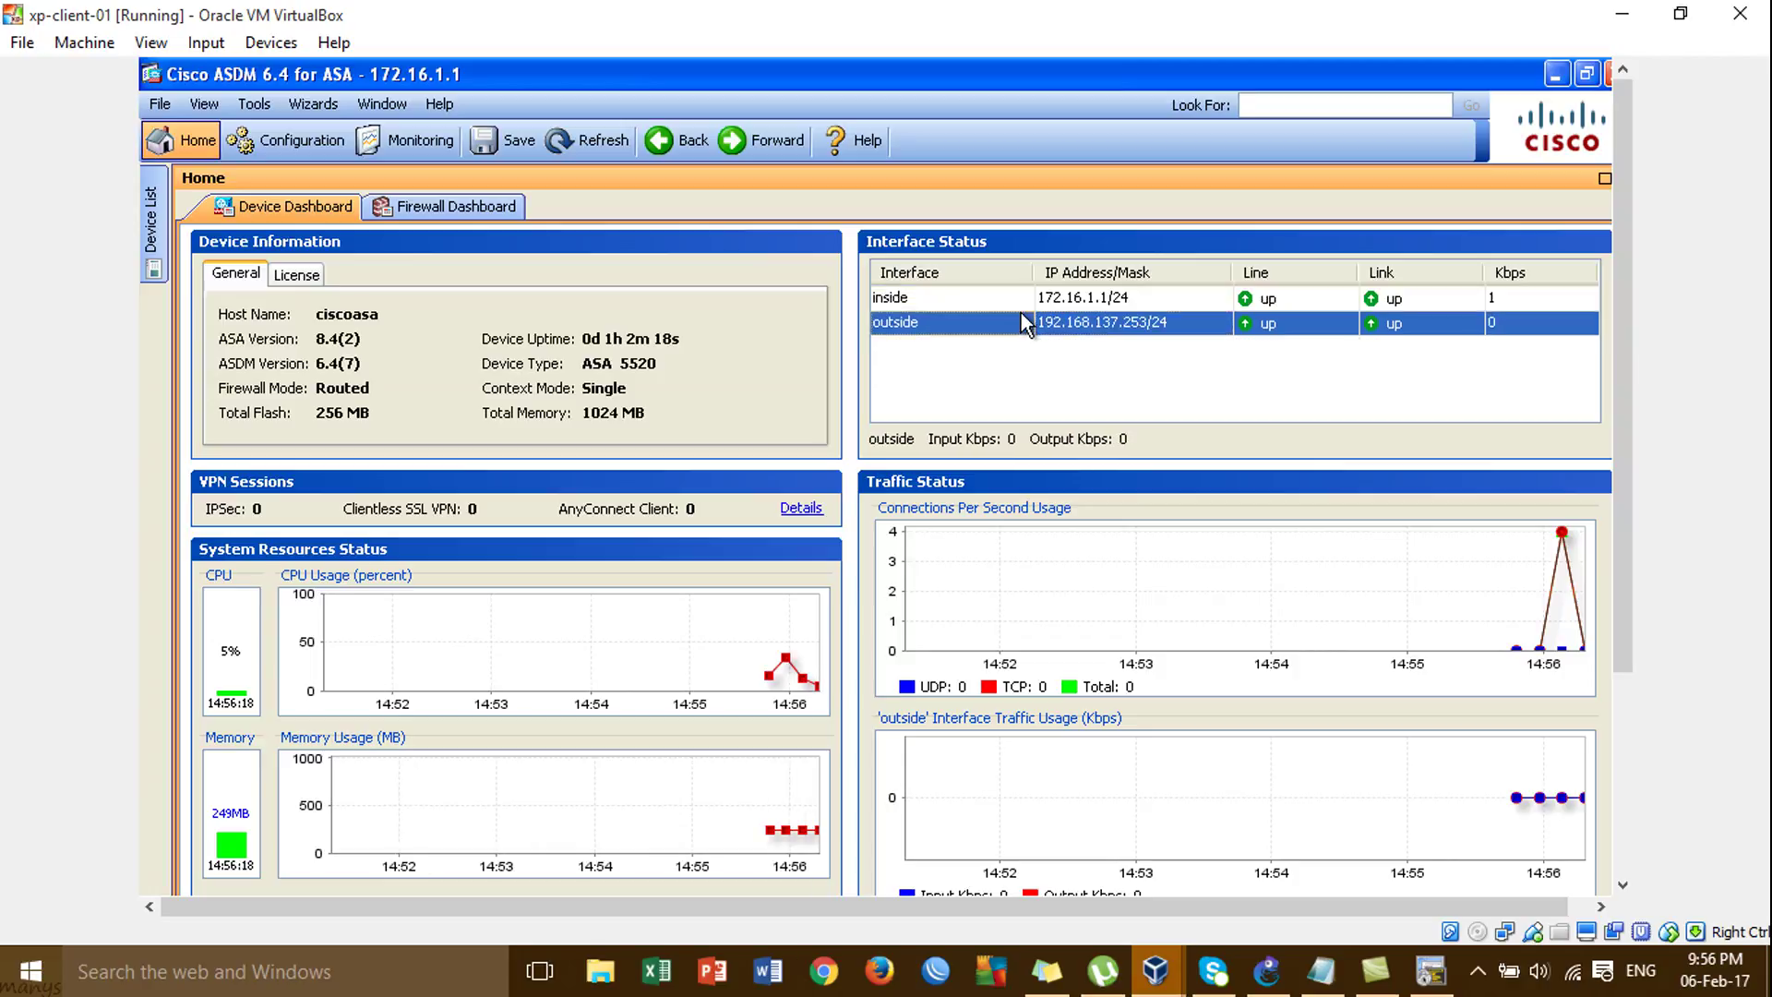
{"action": "left_click", "coordinate": [1054, 298]}
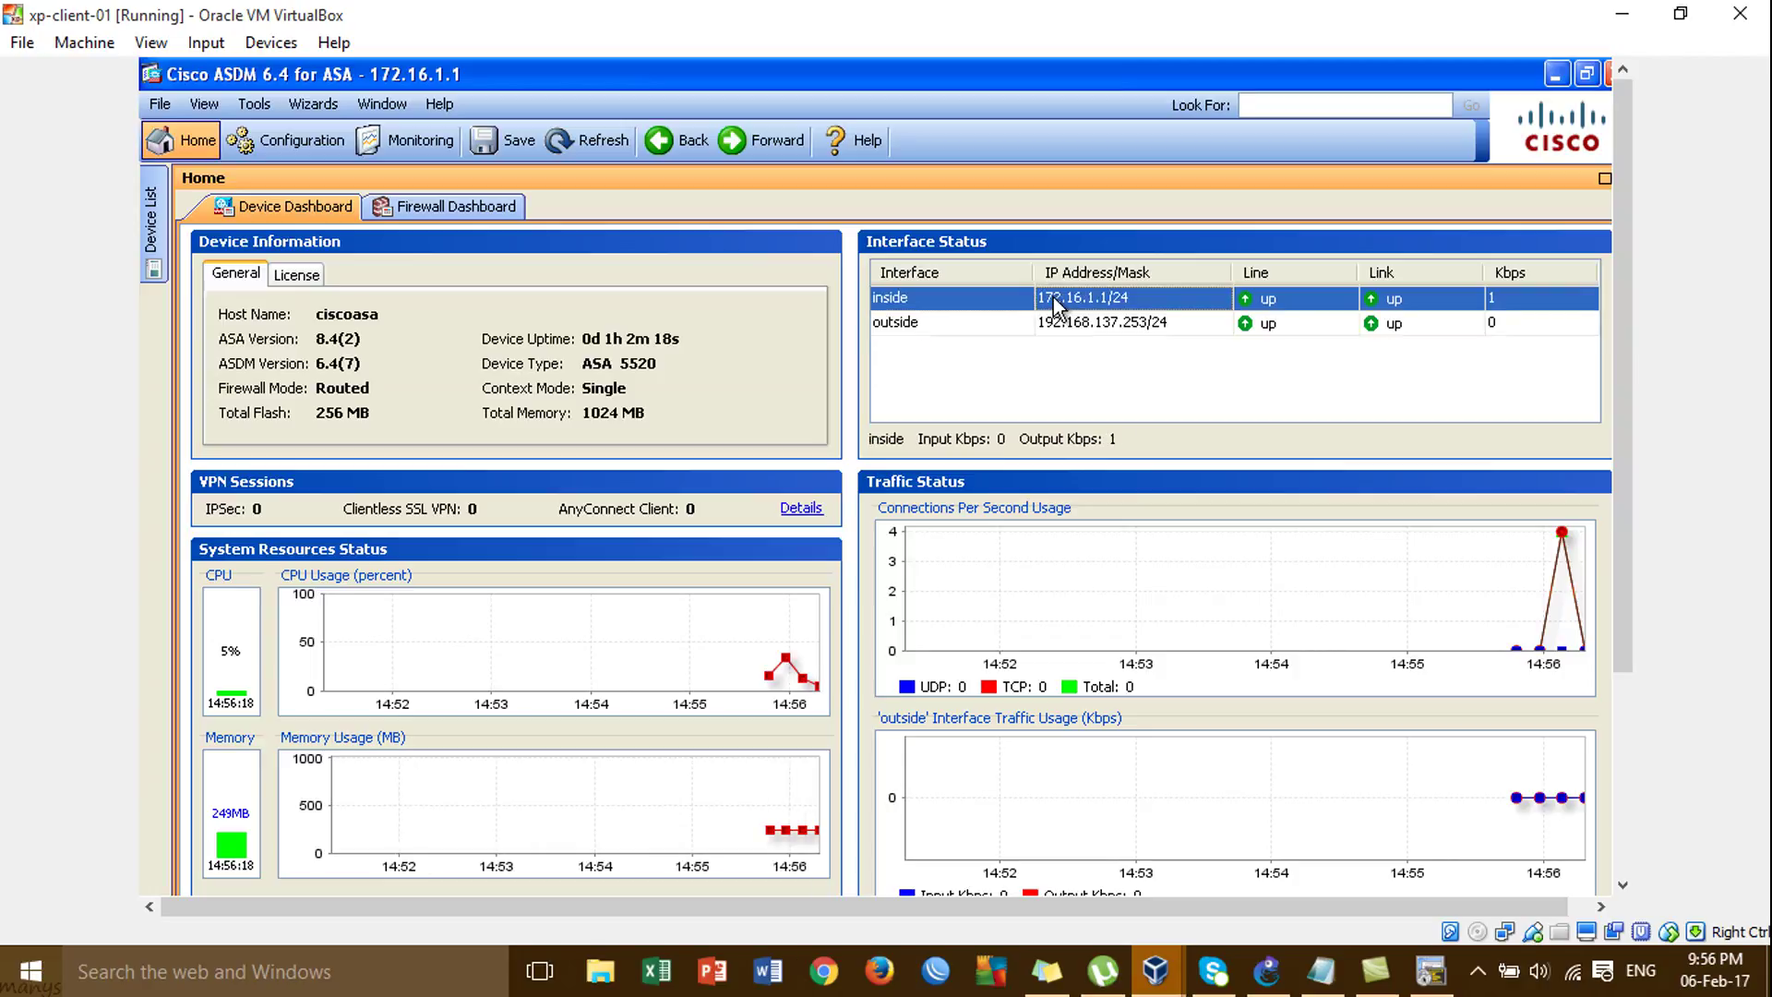
Open the Wizards menu and show the VPN Wizards submenu
{"action": "left_click", "coordinate": [341, 104]}
{"action": "left_click", "coordinate": [342, 105]}
{"action": "left_click", "coordinate": [337, 104]}
{"action": "mouse_move", "coordinate": [498, 165]}
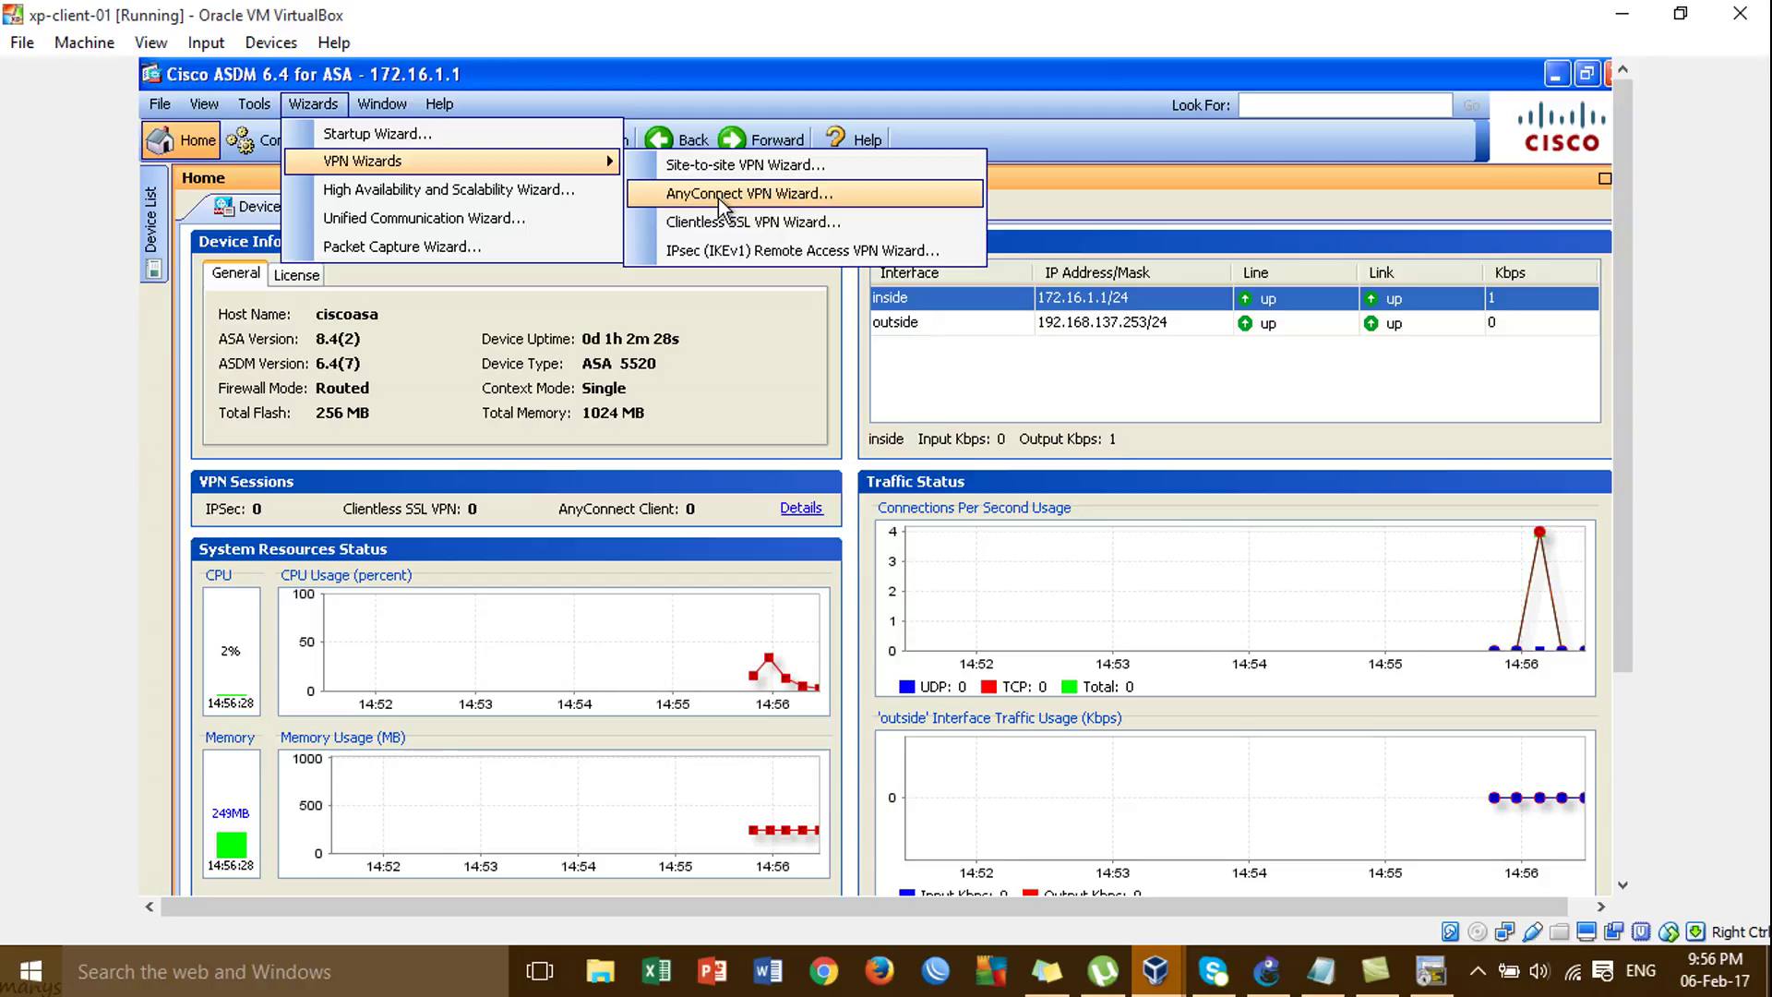
Launch the AnyConnect VPN Wizard and move past its introduction page
{"action": "left_click", "coordinate": [727, 194]}
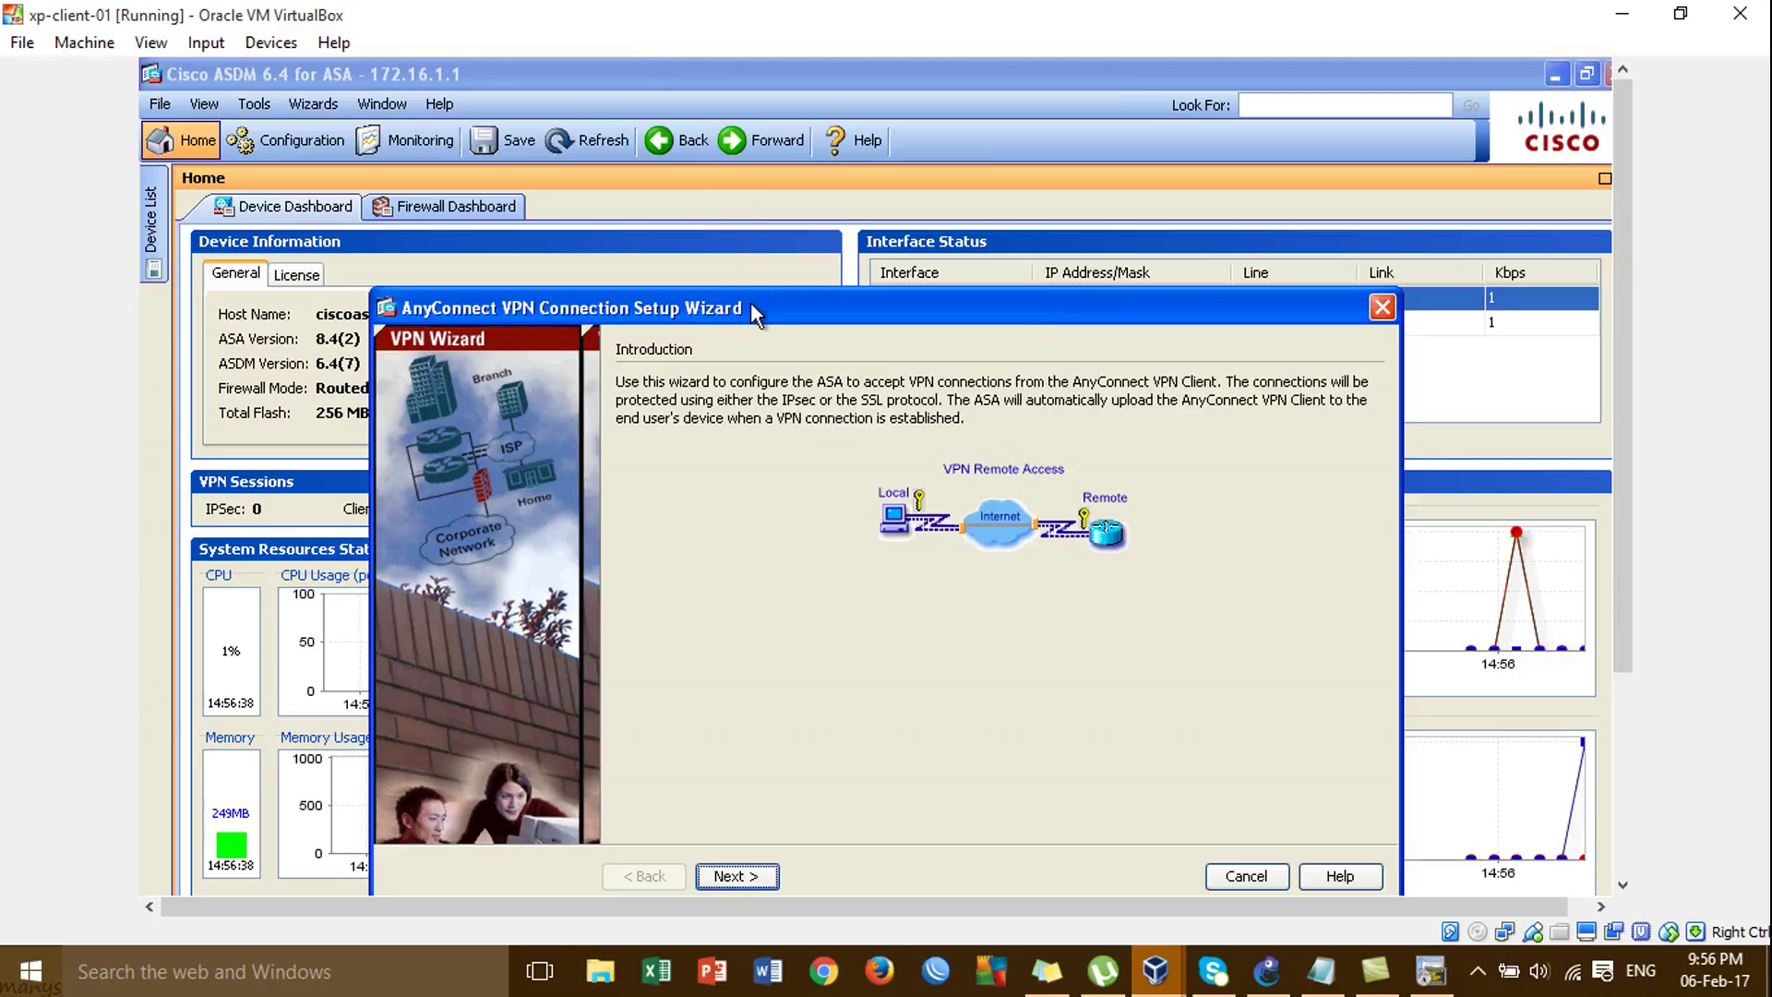
{"action": "left_click_drag", "start_coordinate": [750, 302], "coordinate": [767, 57]}
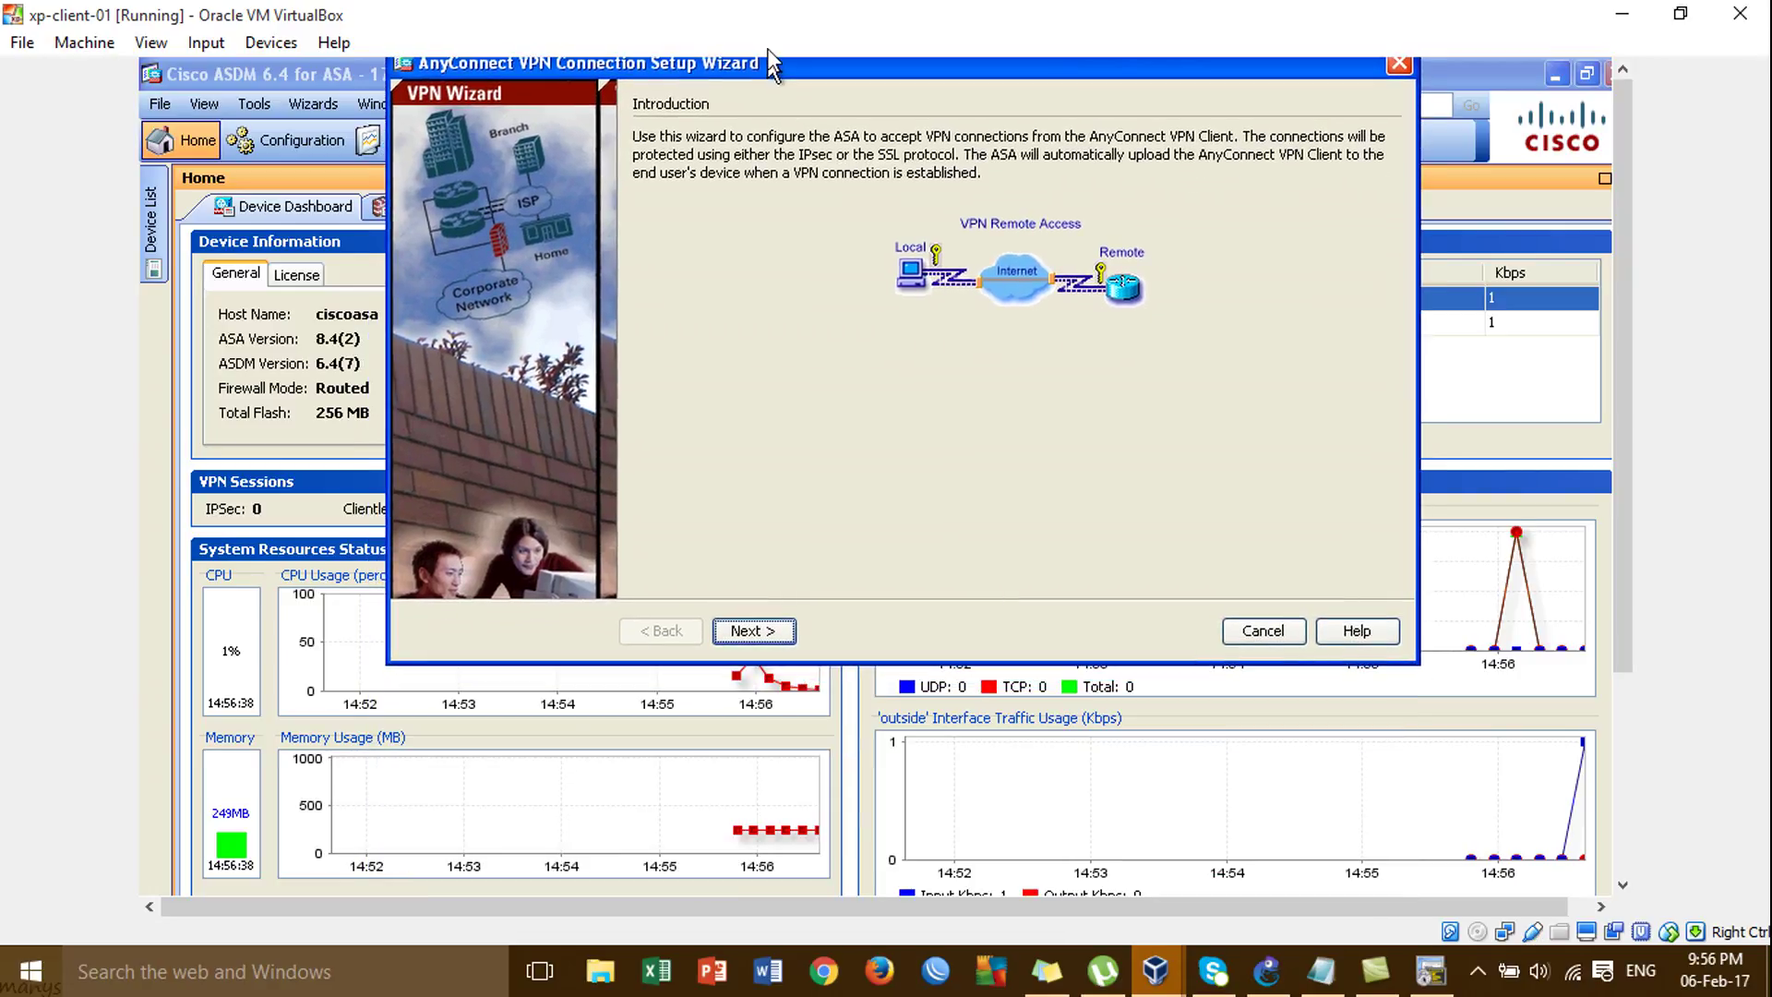
{"action": "left_click", "coordinate": [753, 631]}
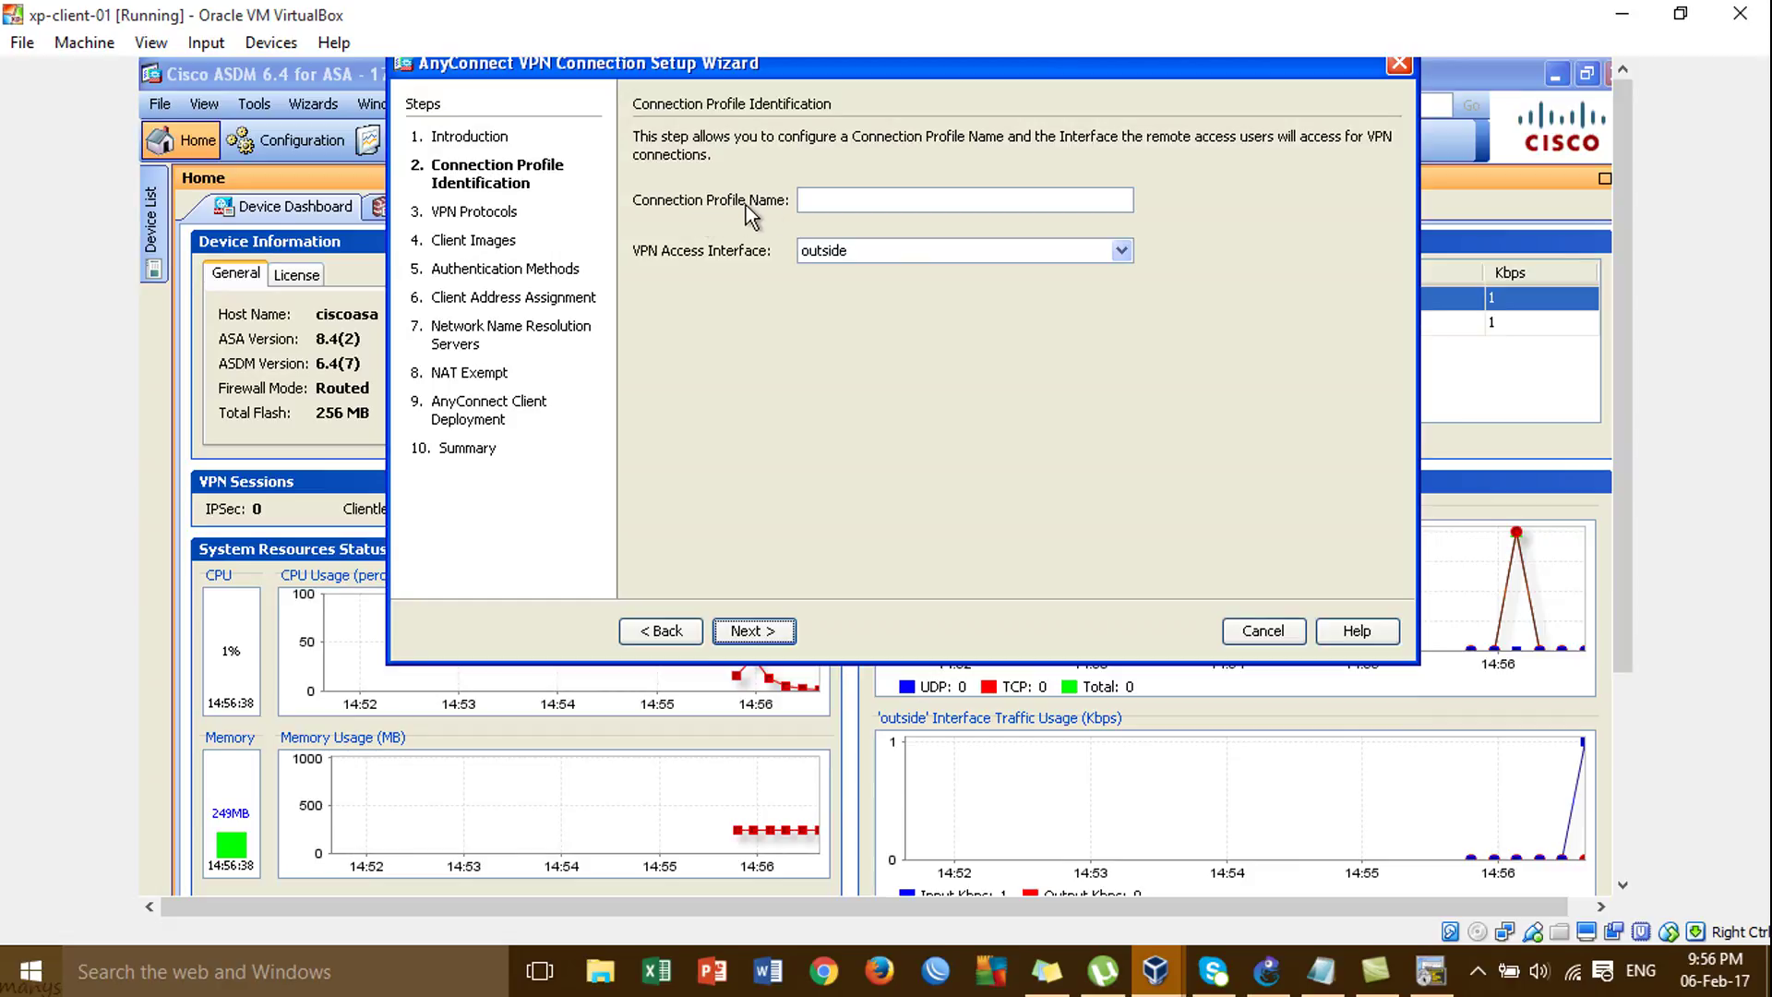
Name the connection profile 'SSL VPN' and continue to the VPN protocols step
{"action": "left_click", "coordinate": [816, 203]}
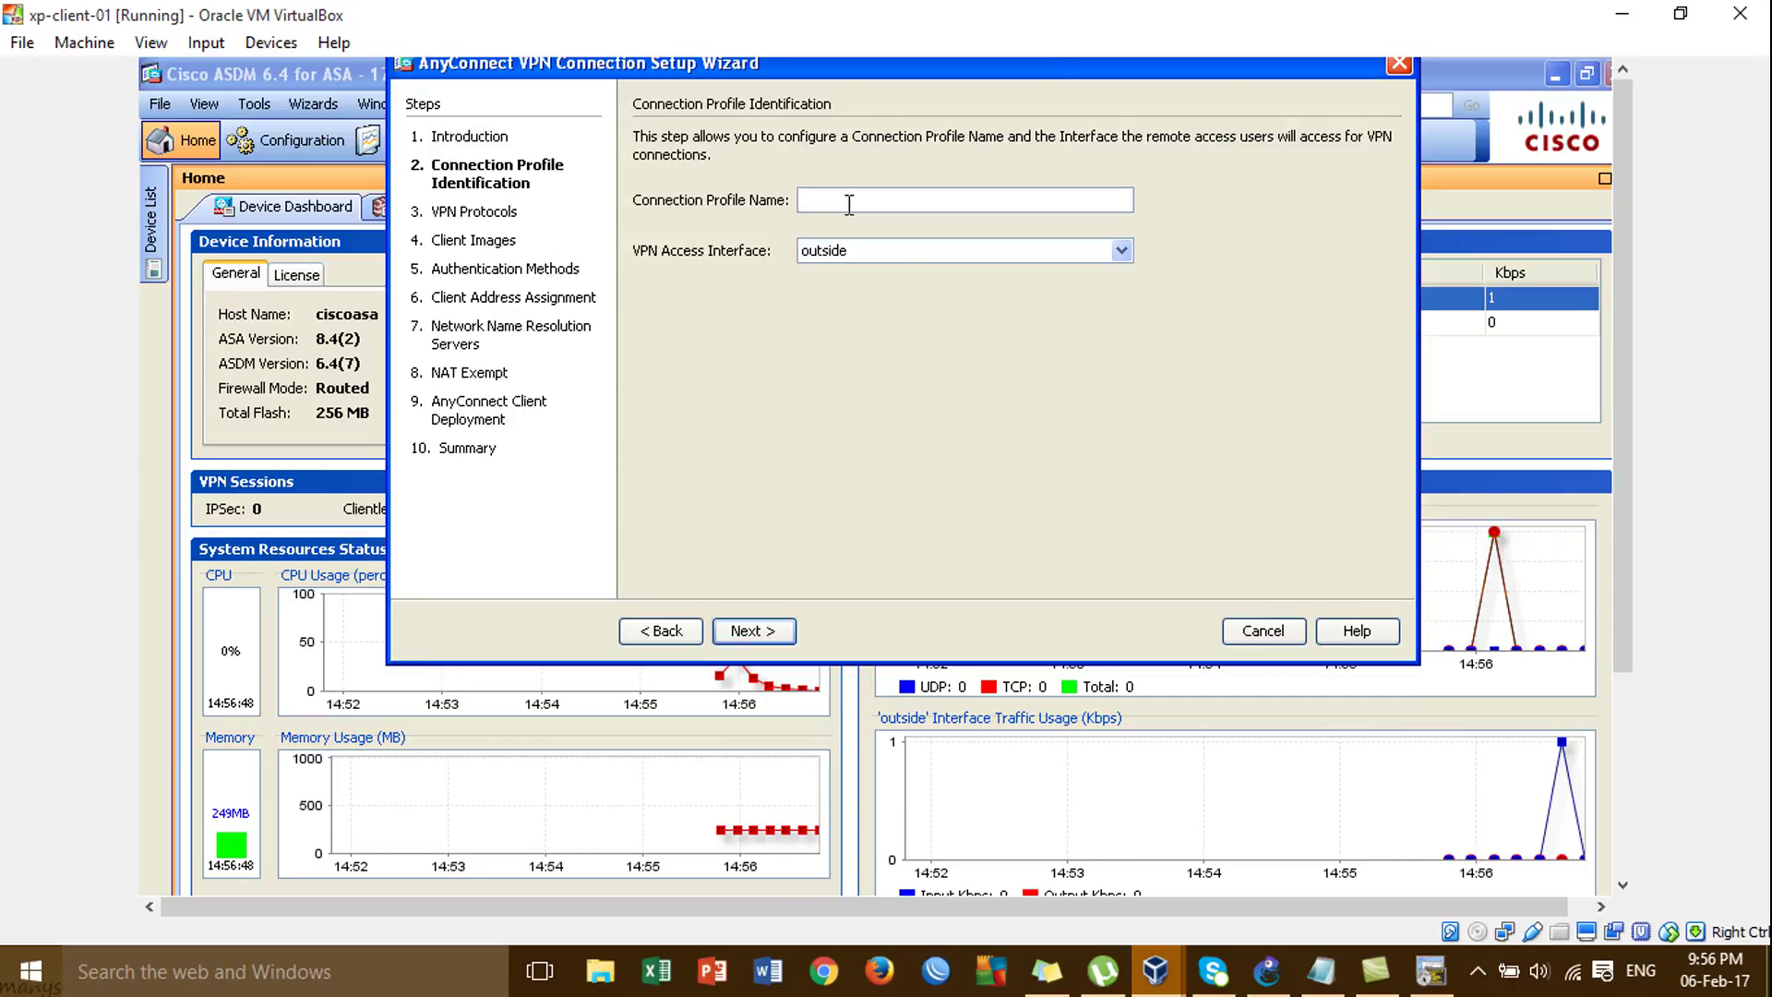
{"action": "type", "text": "VPN"}
{"action": "key", "text": "BackSpace"}
{"action": "key", "text": "BackSpace"}
{"action": "type", "text": "SSL VPN"}
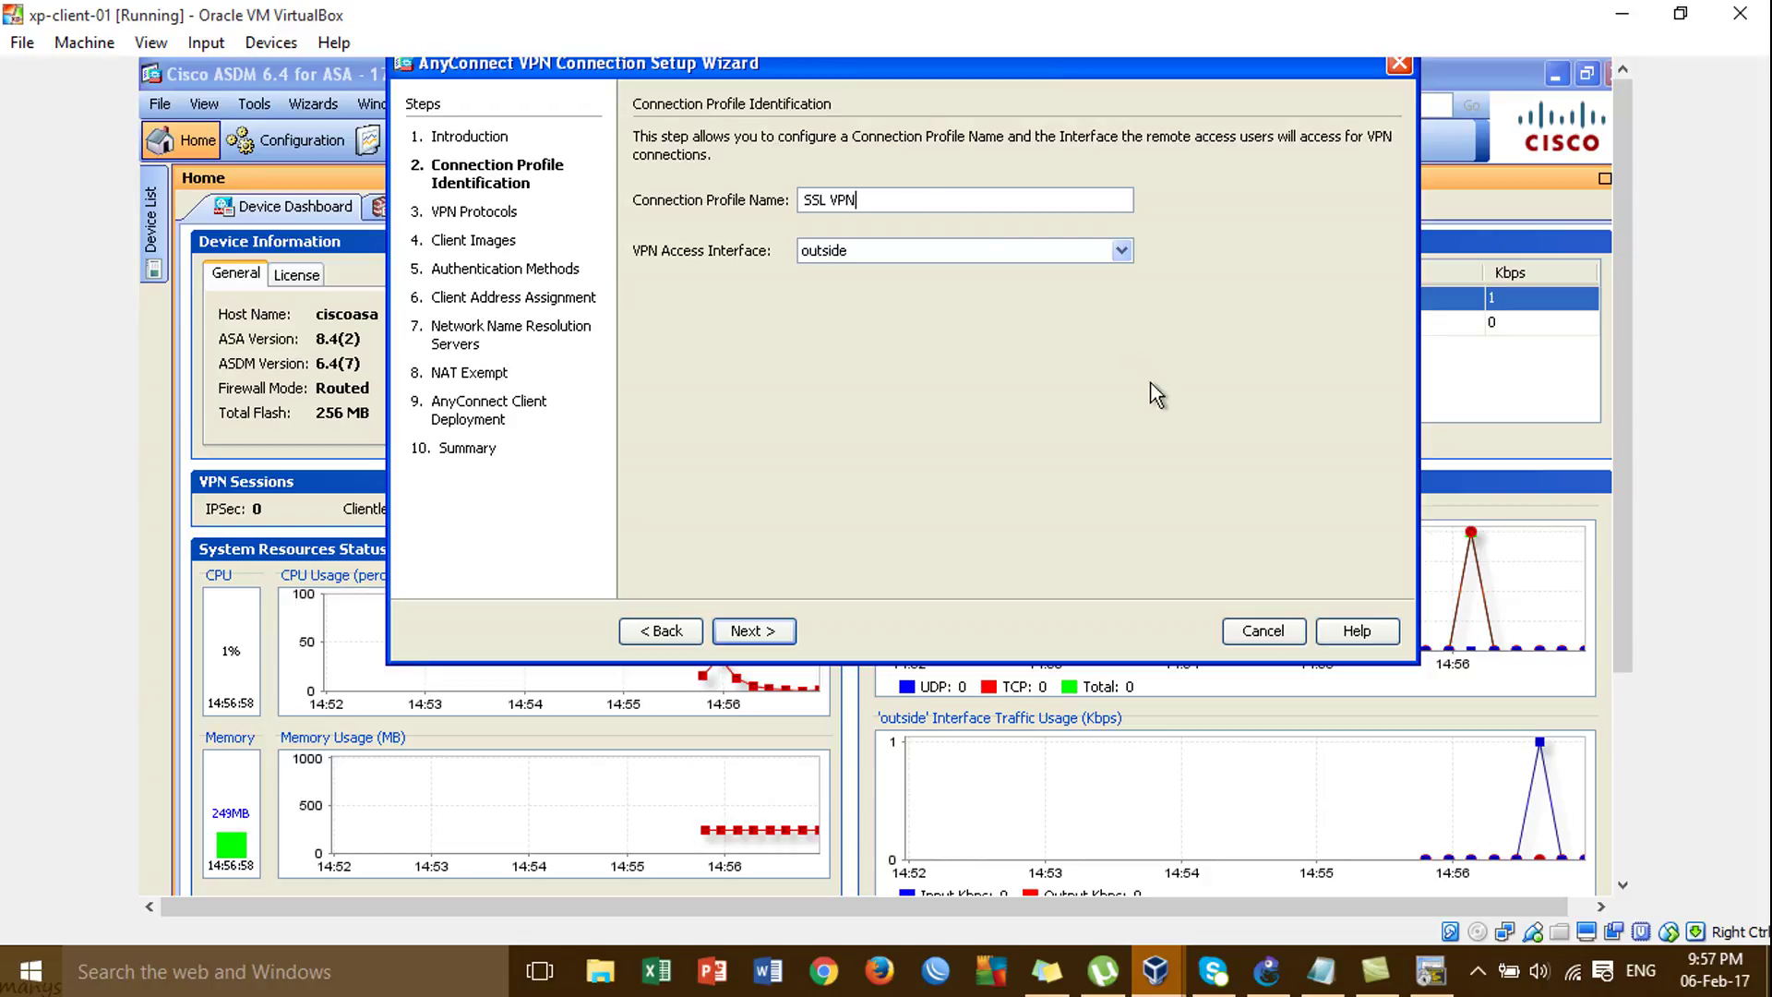
{"action": "left_click", "coordinate": [747, 630]}
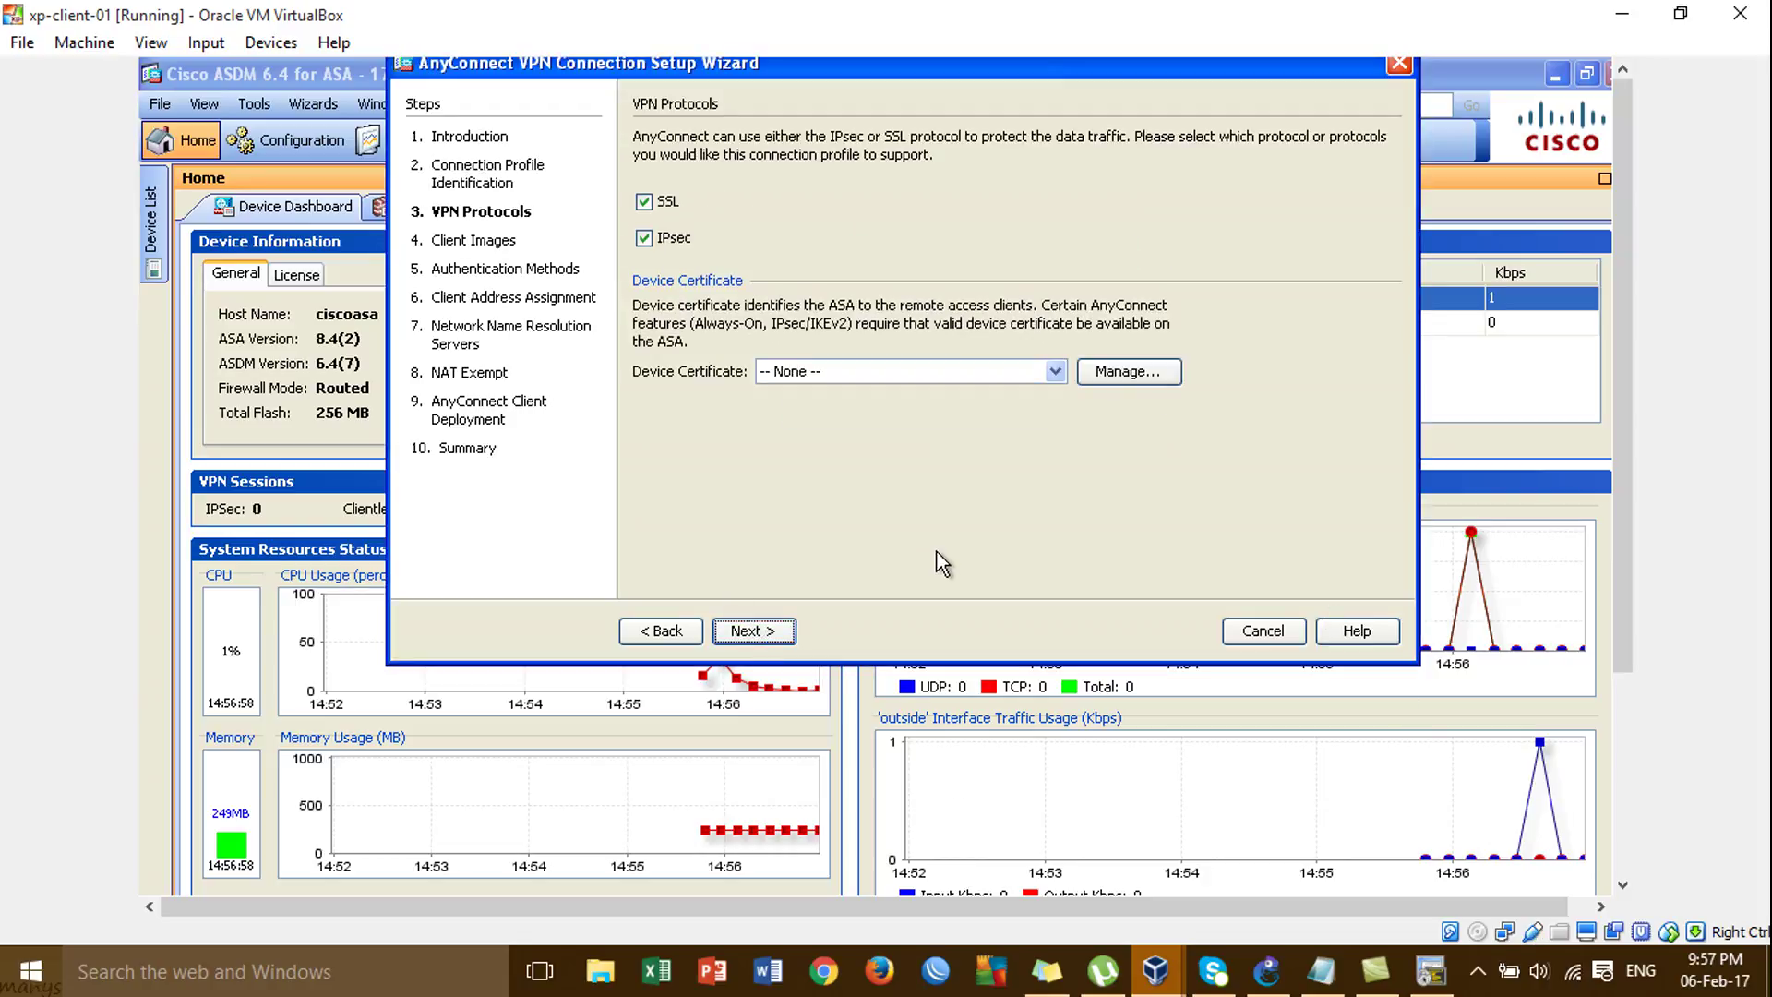
Uncheck IPsec to keep SSL only, leave Device Certificate at -- None --, and continue
{"action": "left_click", "coordinate": [676, 241]}
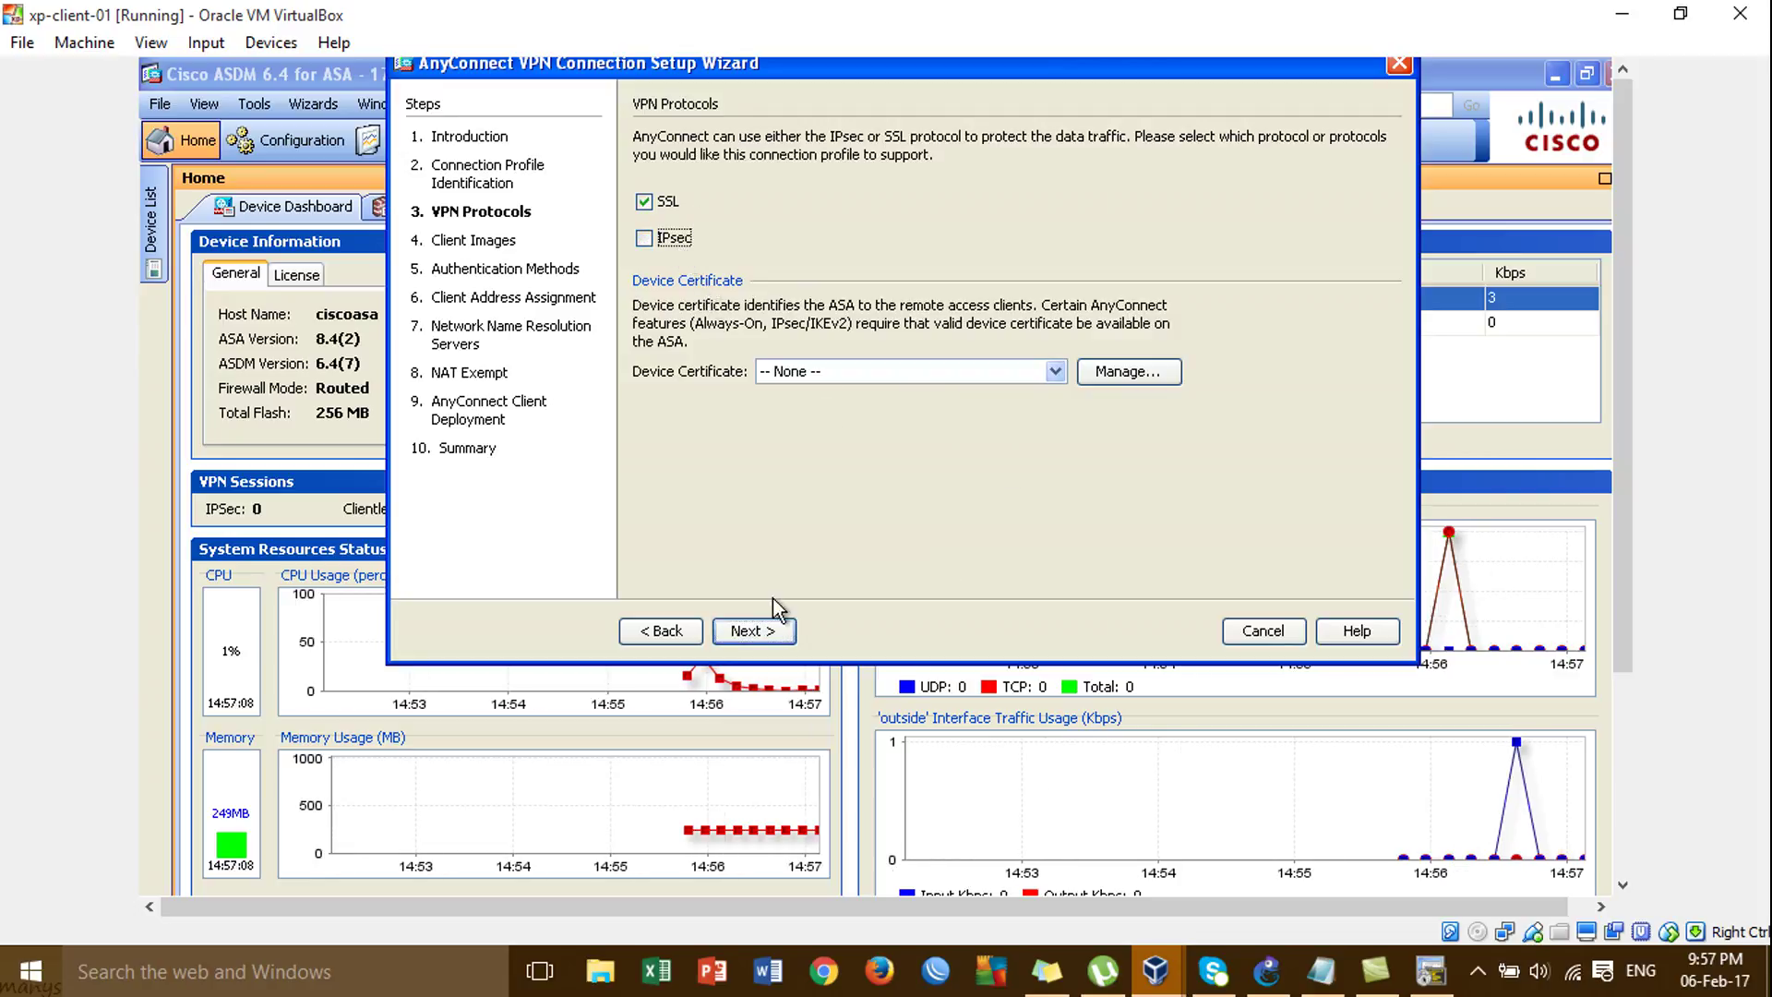
{"action": "left_click", "coordinate": [1008, 373]}
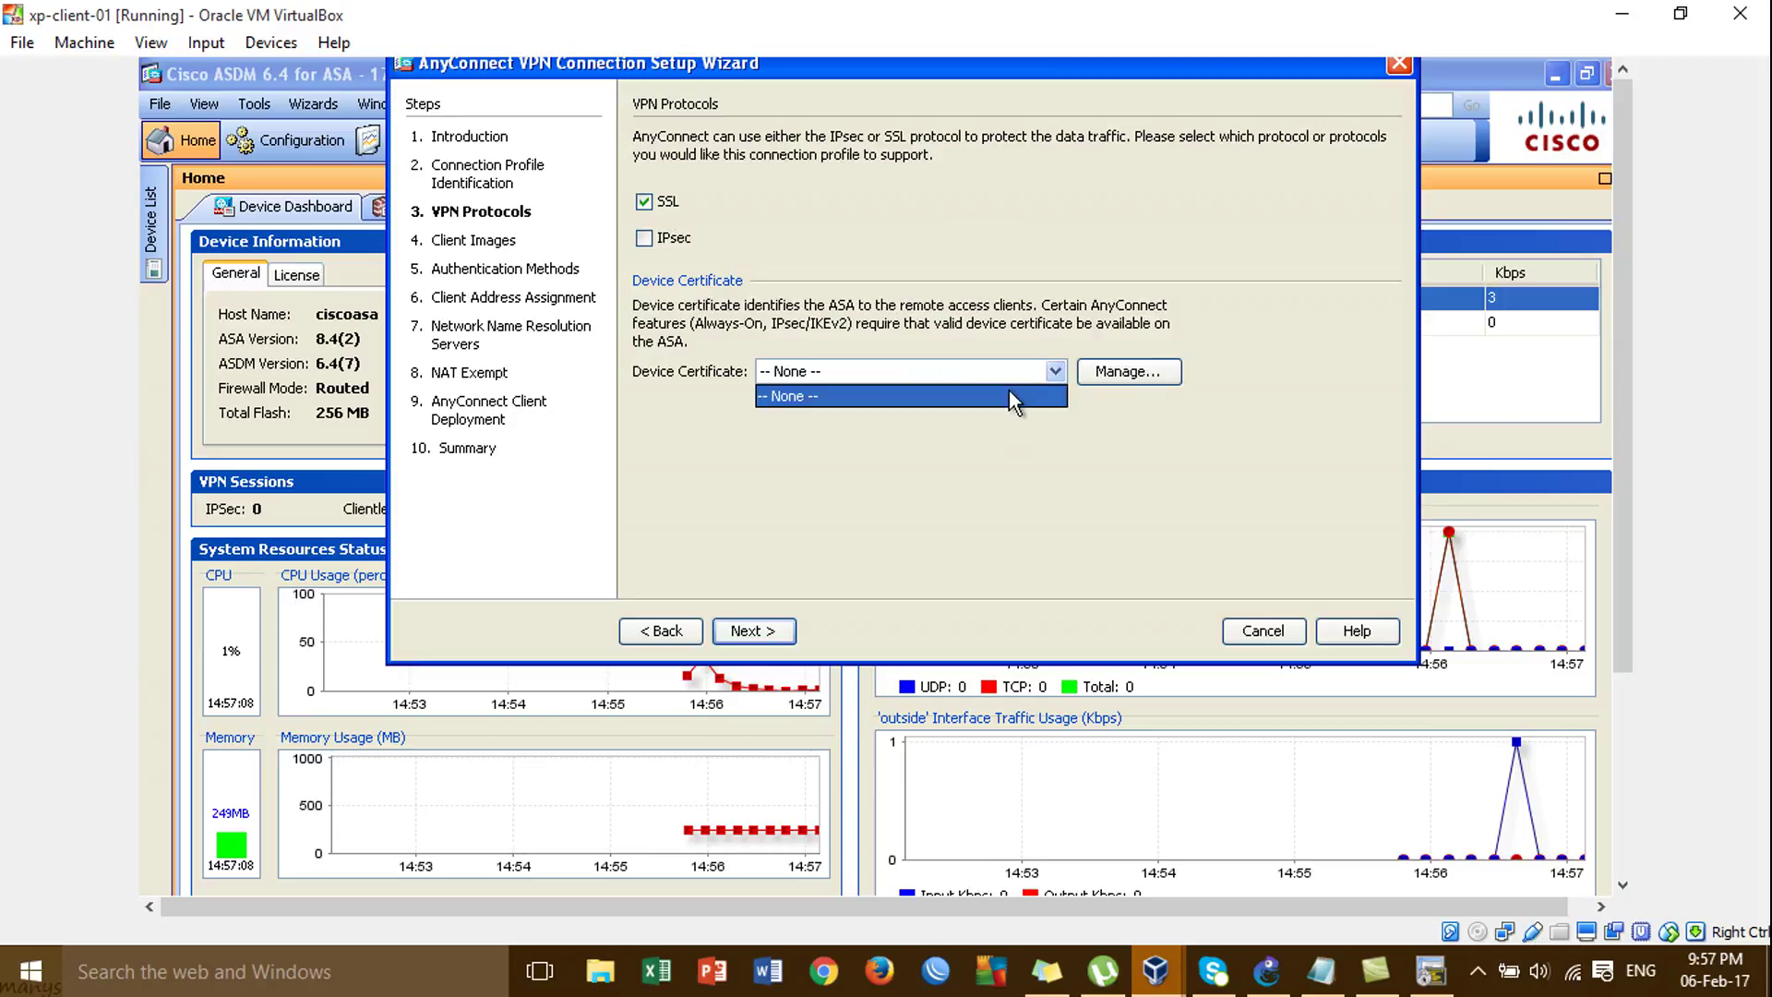
{"action": "left_click", "coordinate": [1010, 392]}
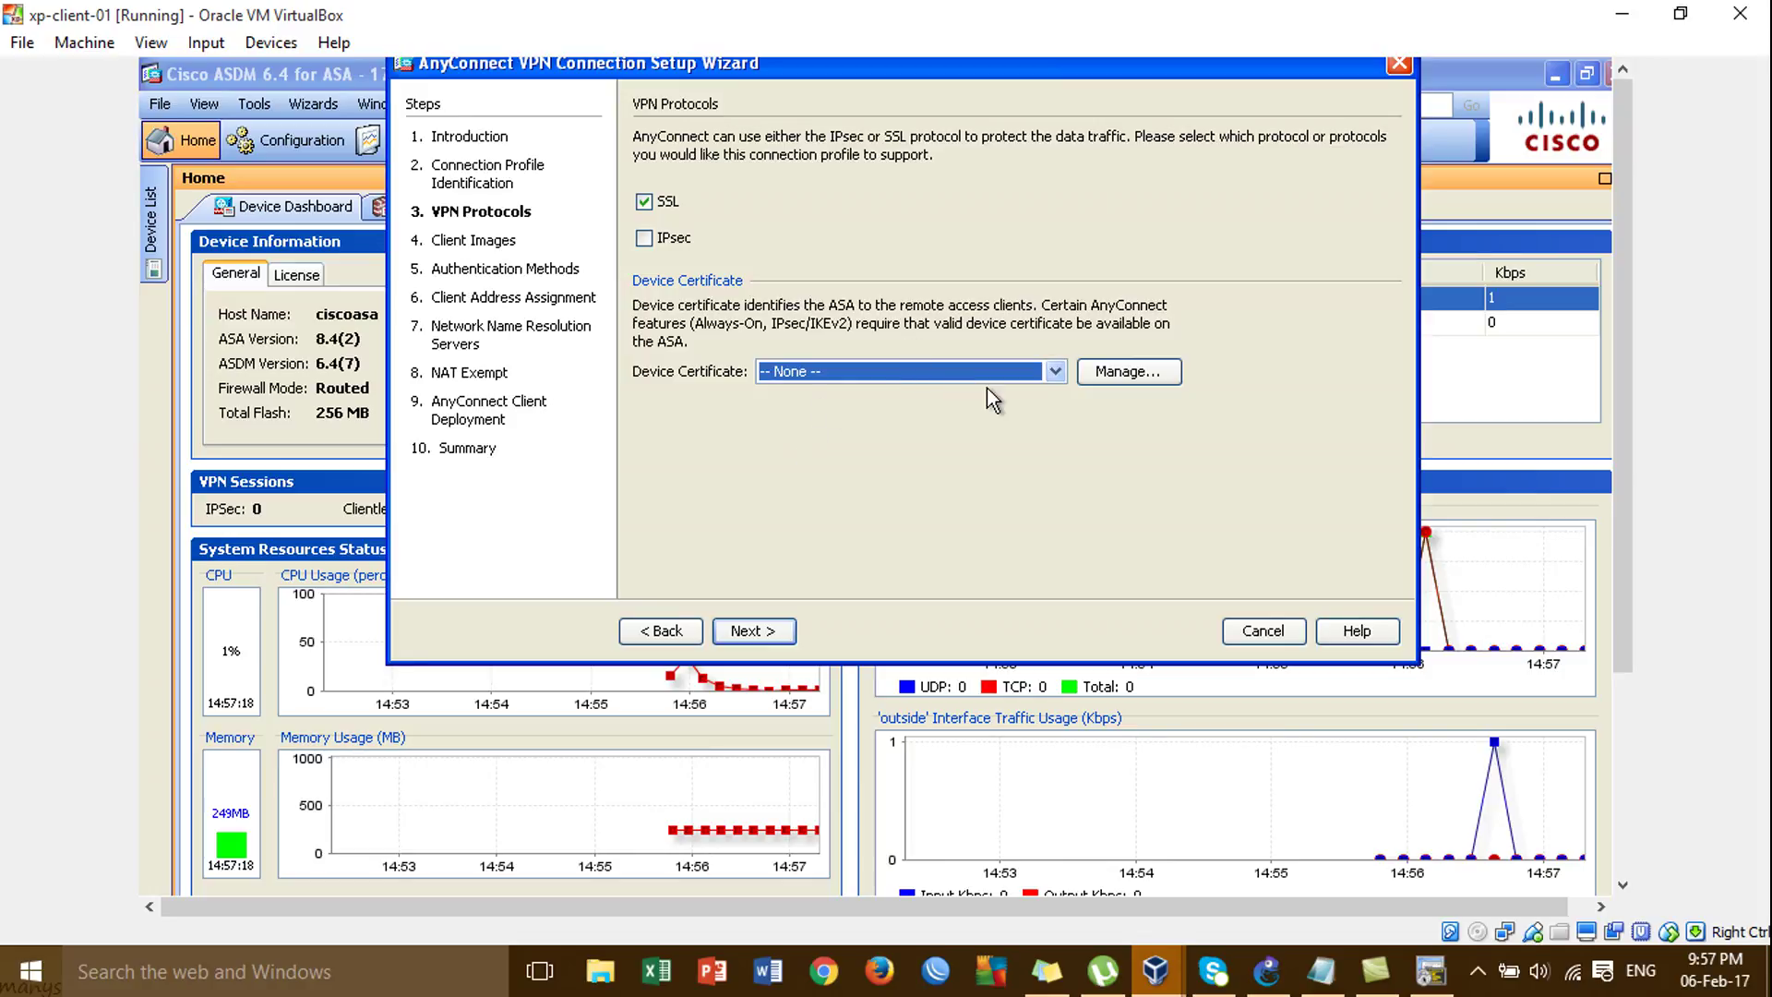
{"action": "left_click", "coordinate": [1034, 375]}
{"action": "left_click", "coordinate": [1027, 375]}
{"action": "left_click", "coordinate": [772, 633]}
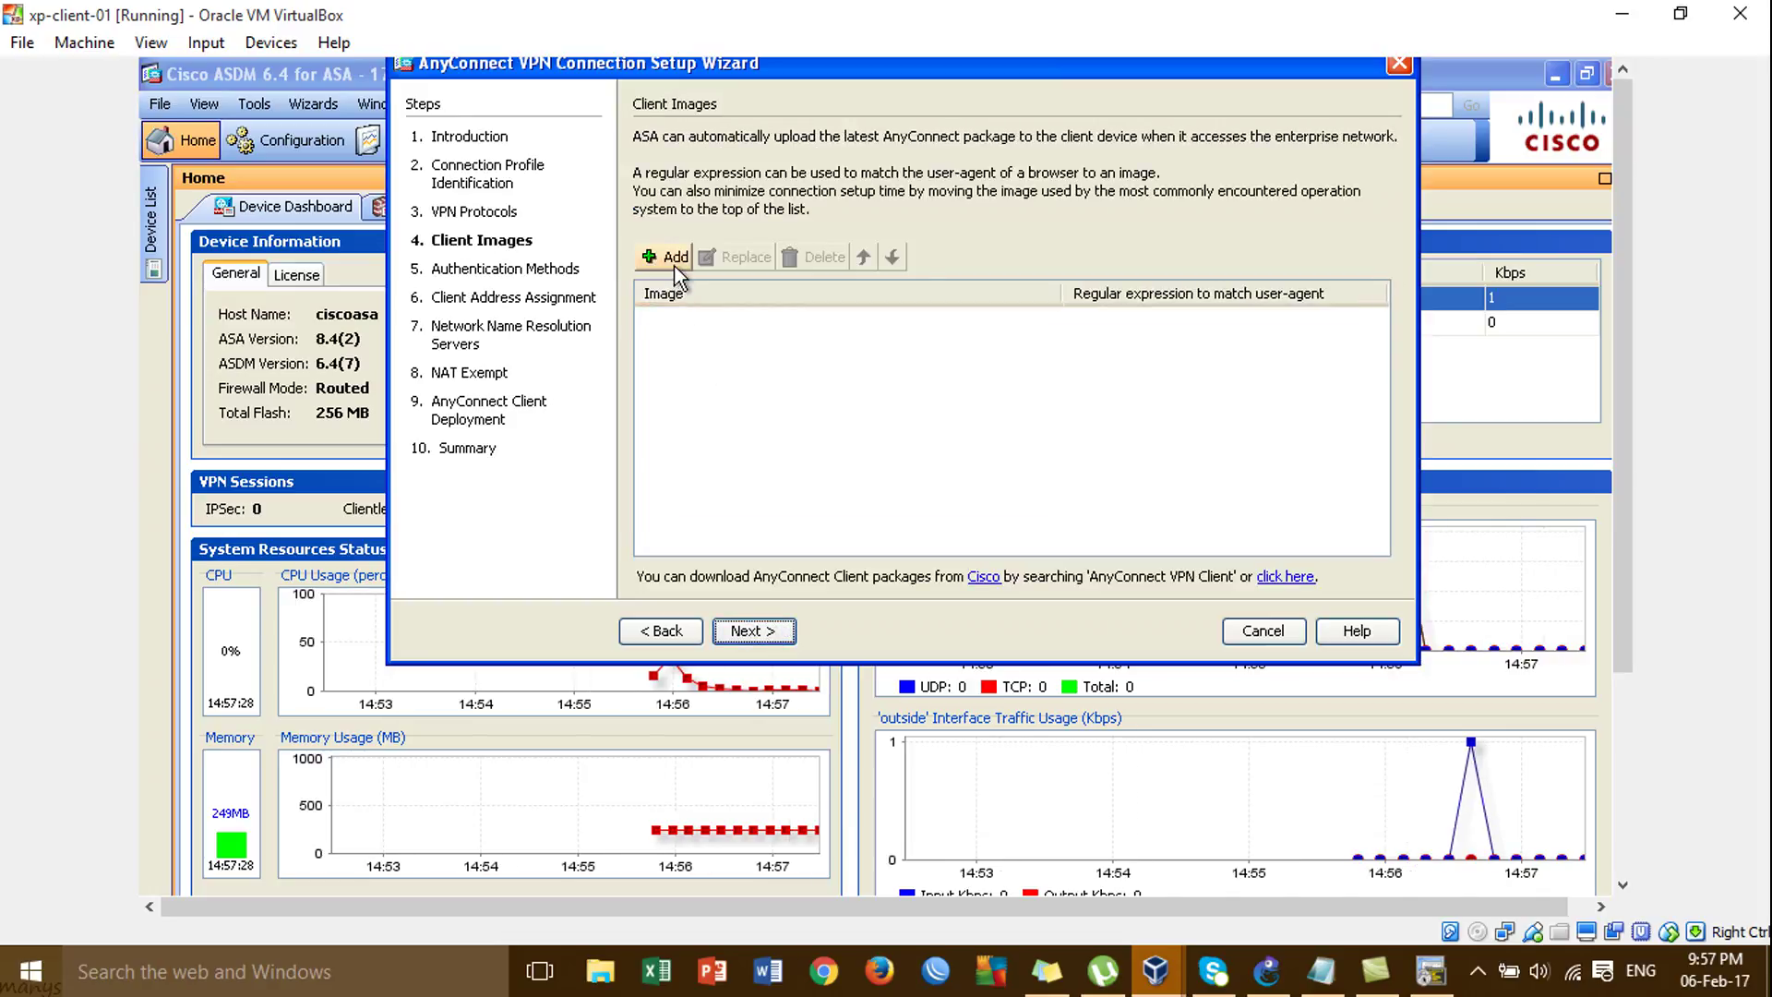
Add an AnyConnect client image by uploading a file browsed from the local computer
{"action": "left_click", "coordinate": [670, 260]}
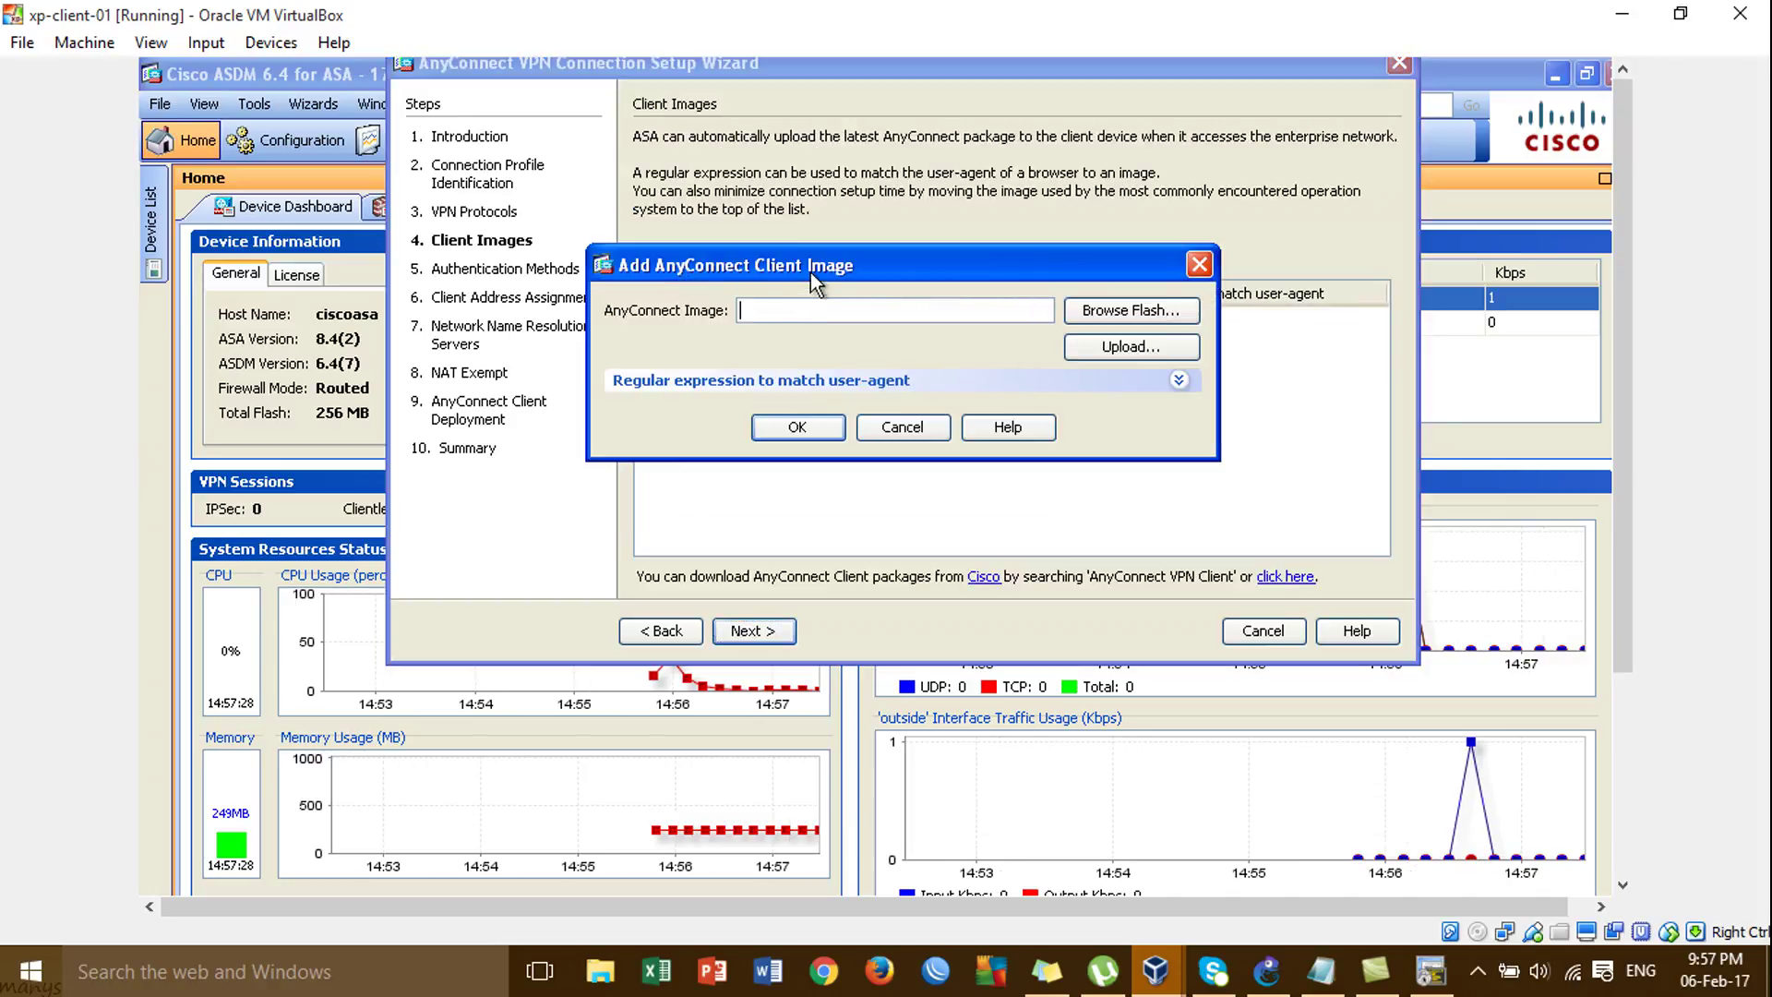
{"action": "left_click_drag", "start_coordinate": [819, 272], "coordinate": [847, 255]}
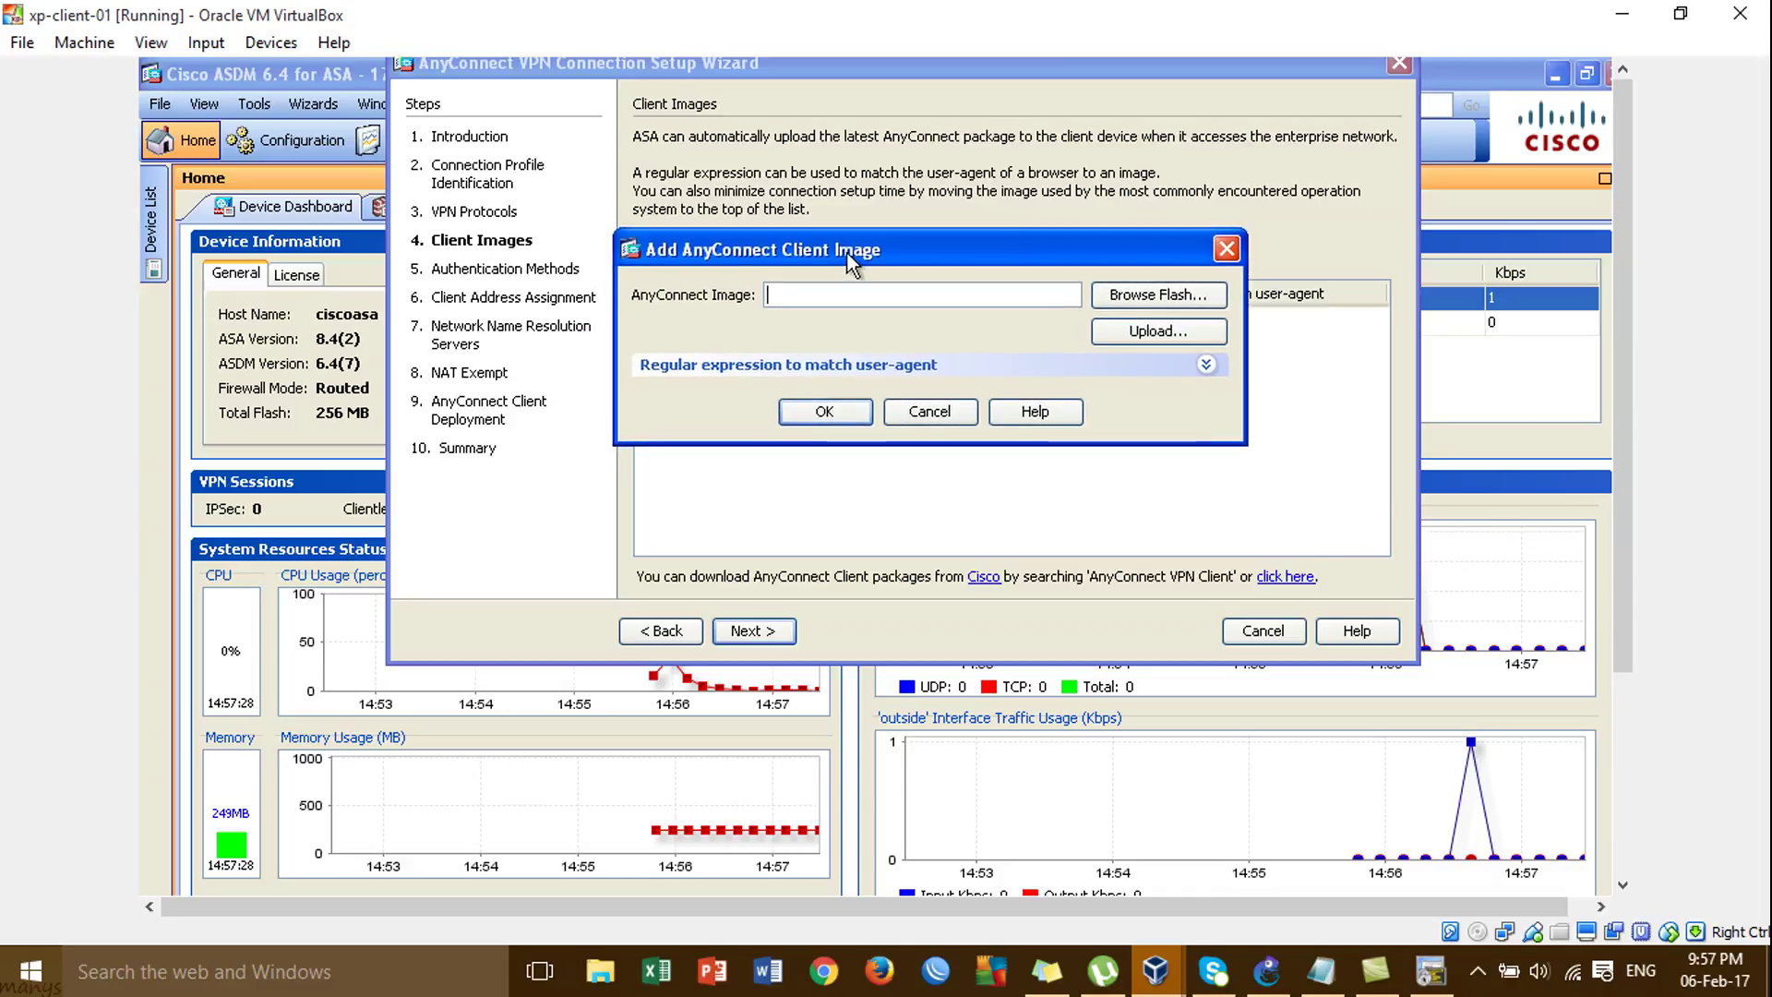
{"action": "left_click", "coordinate": [1159, 332]}
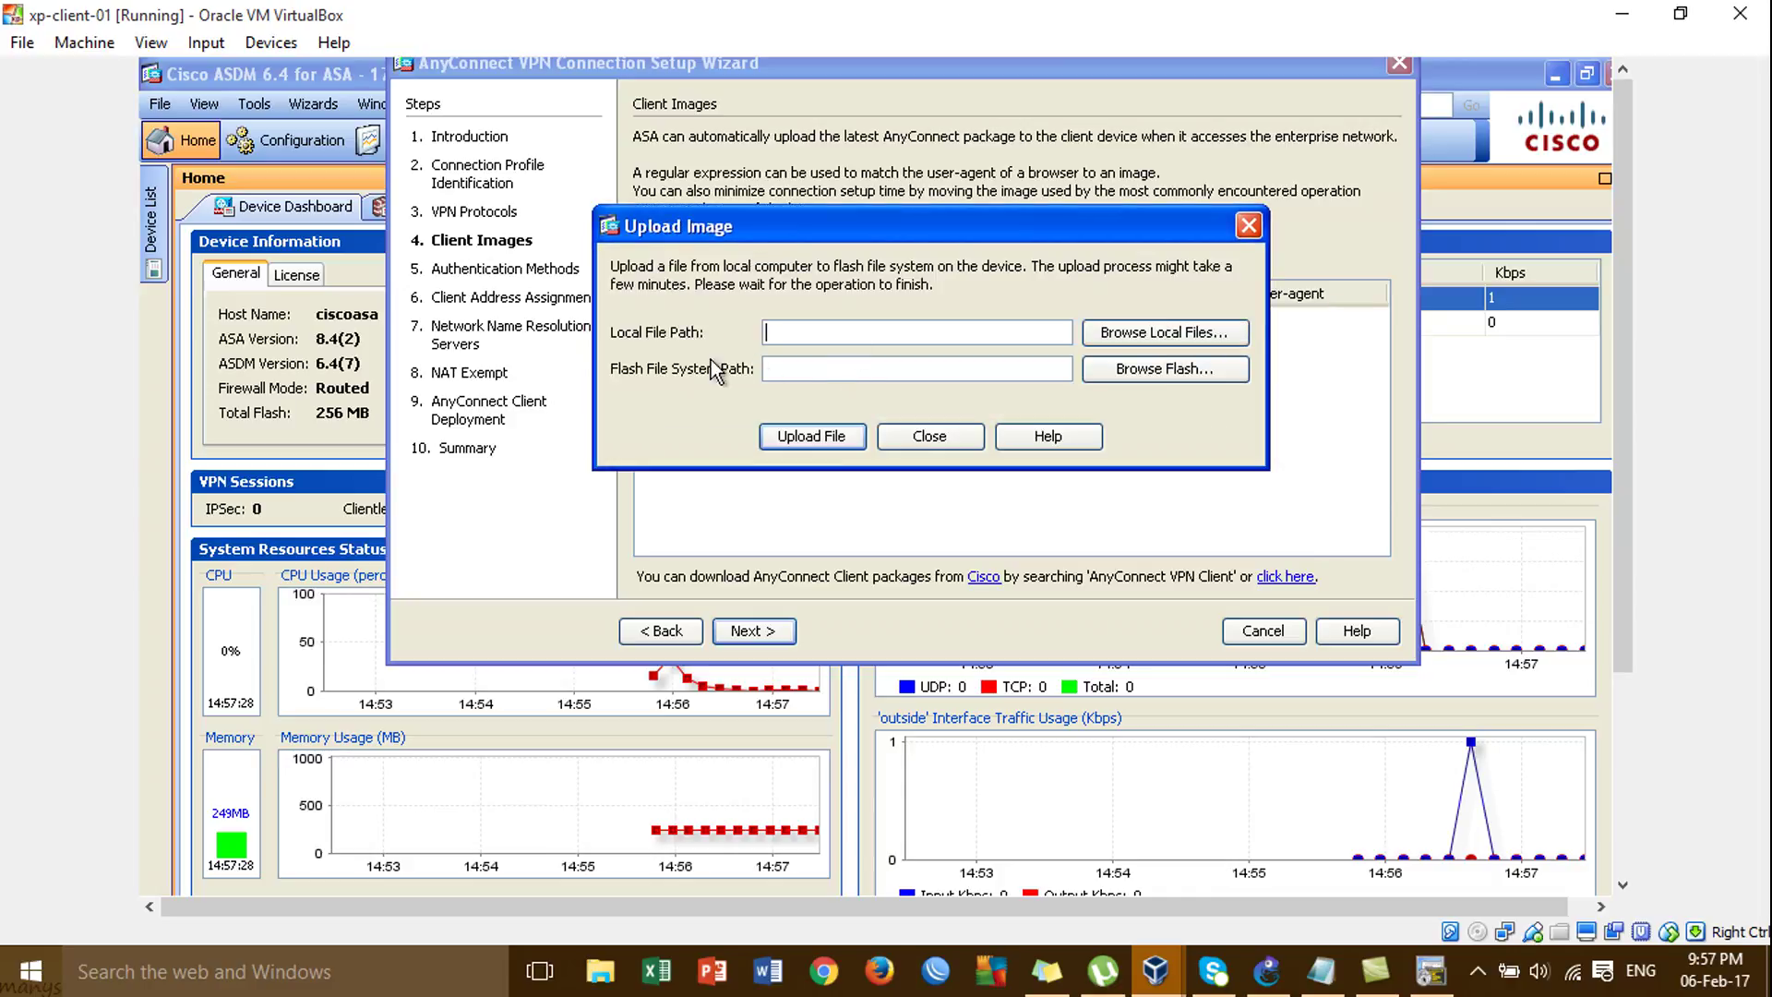
{"action": "left_click", "coordinate": [1143, 334]}
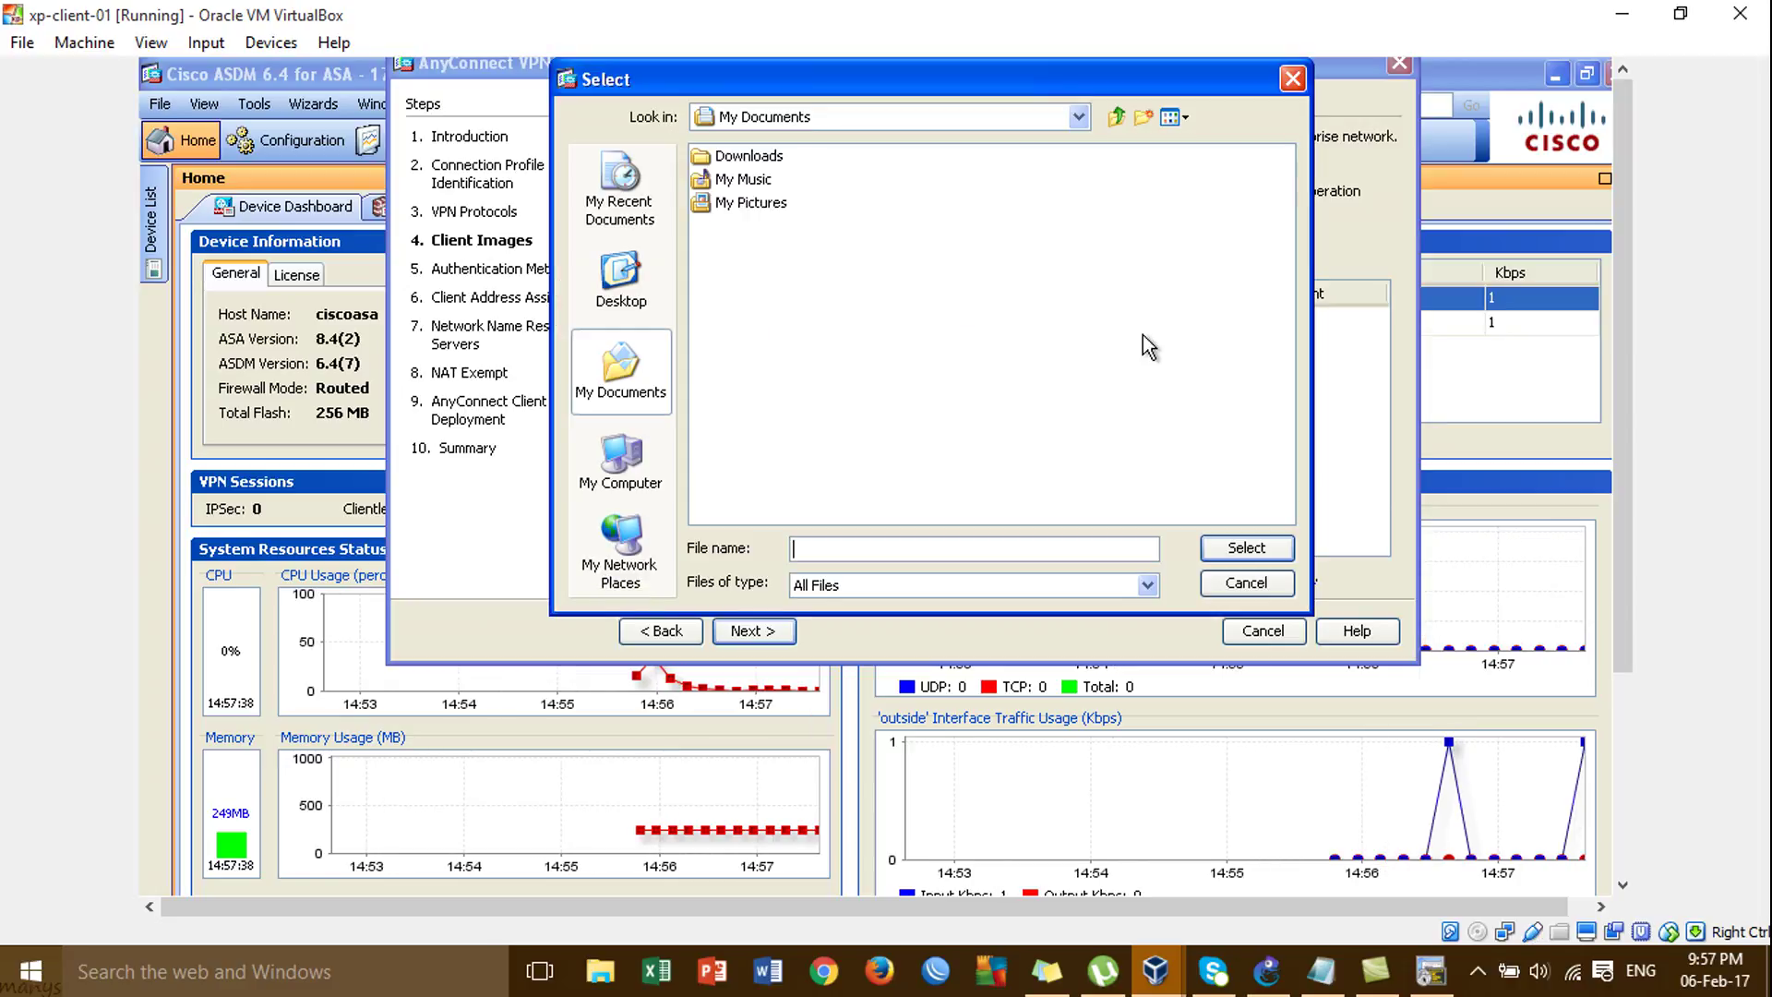
Pick C:\ASDM\ciscoanyconnect.pkg and upload it to flash as disk0:/ciscoanyconnect.pkg
{"action": "left_click", "coordinate": [620, 277]}
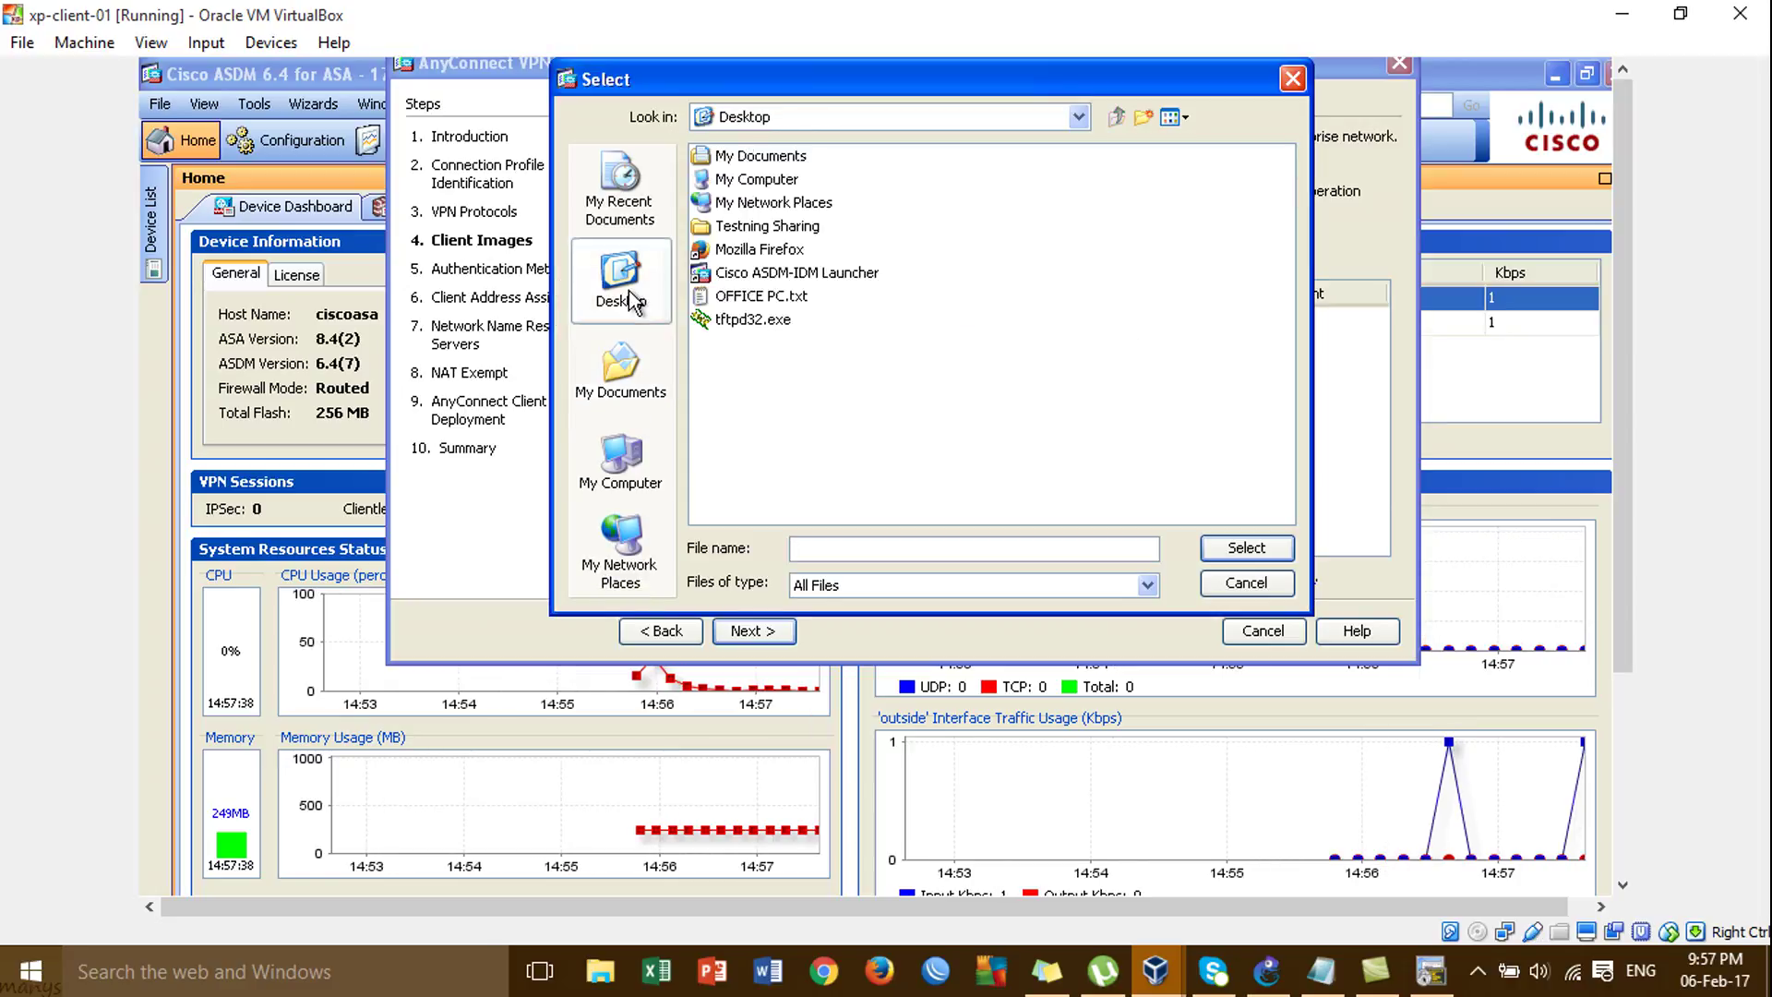
{"action": "double_click", "coordinate": [772, 181]}
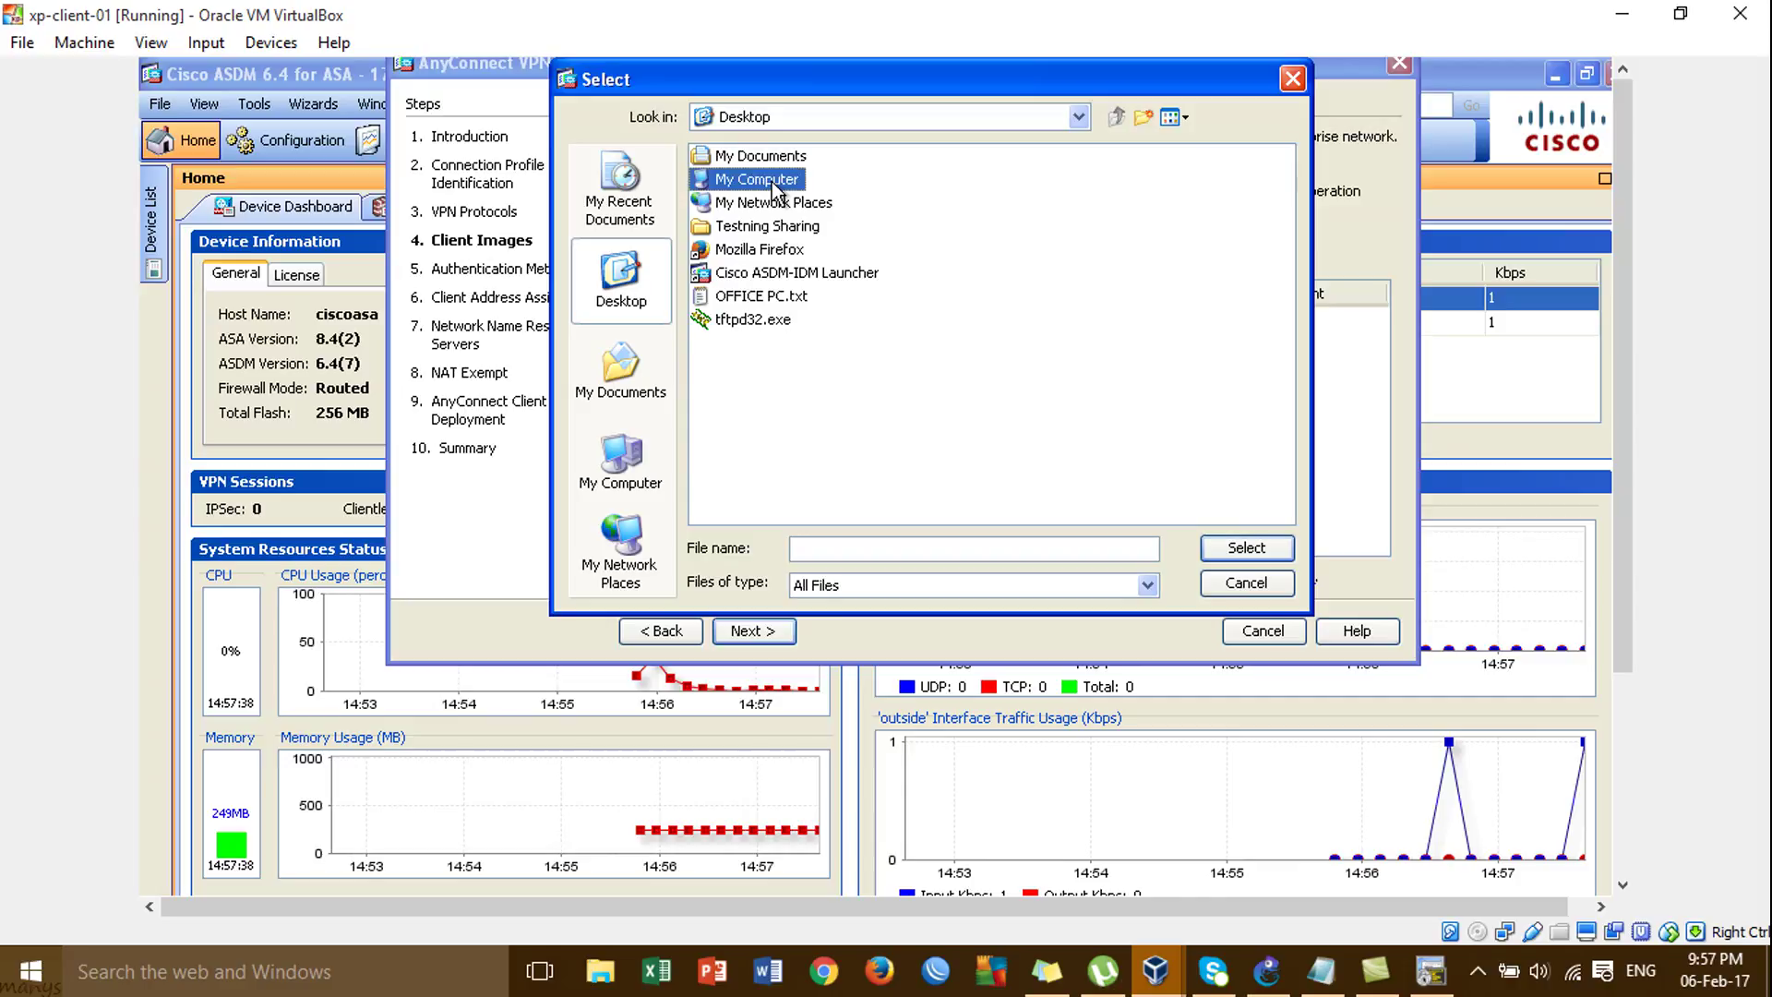
{"action": "left_click", "coordinate": [766, 163]}
{"action": "double_click", "coordinate": [766, 164]}
{"action": "left_click", "coordinate": [741, 157]}
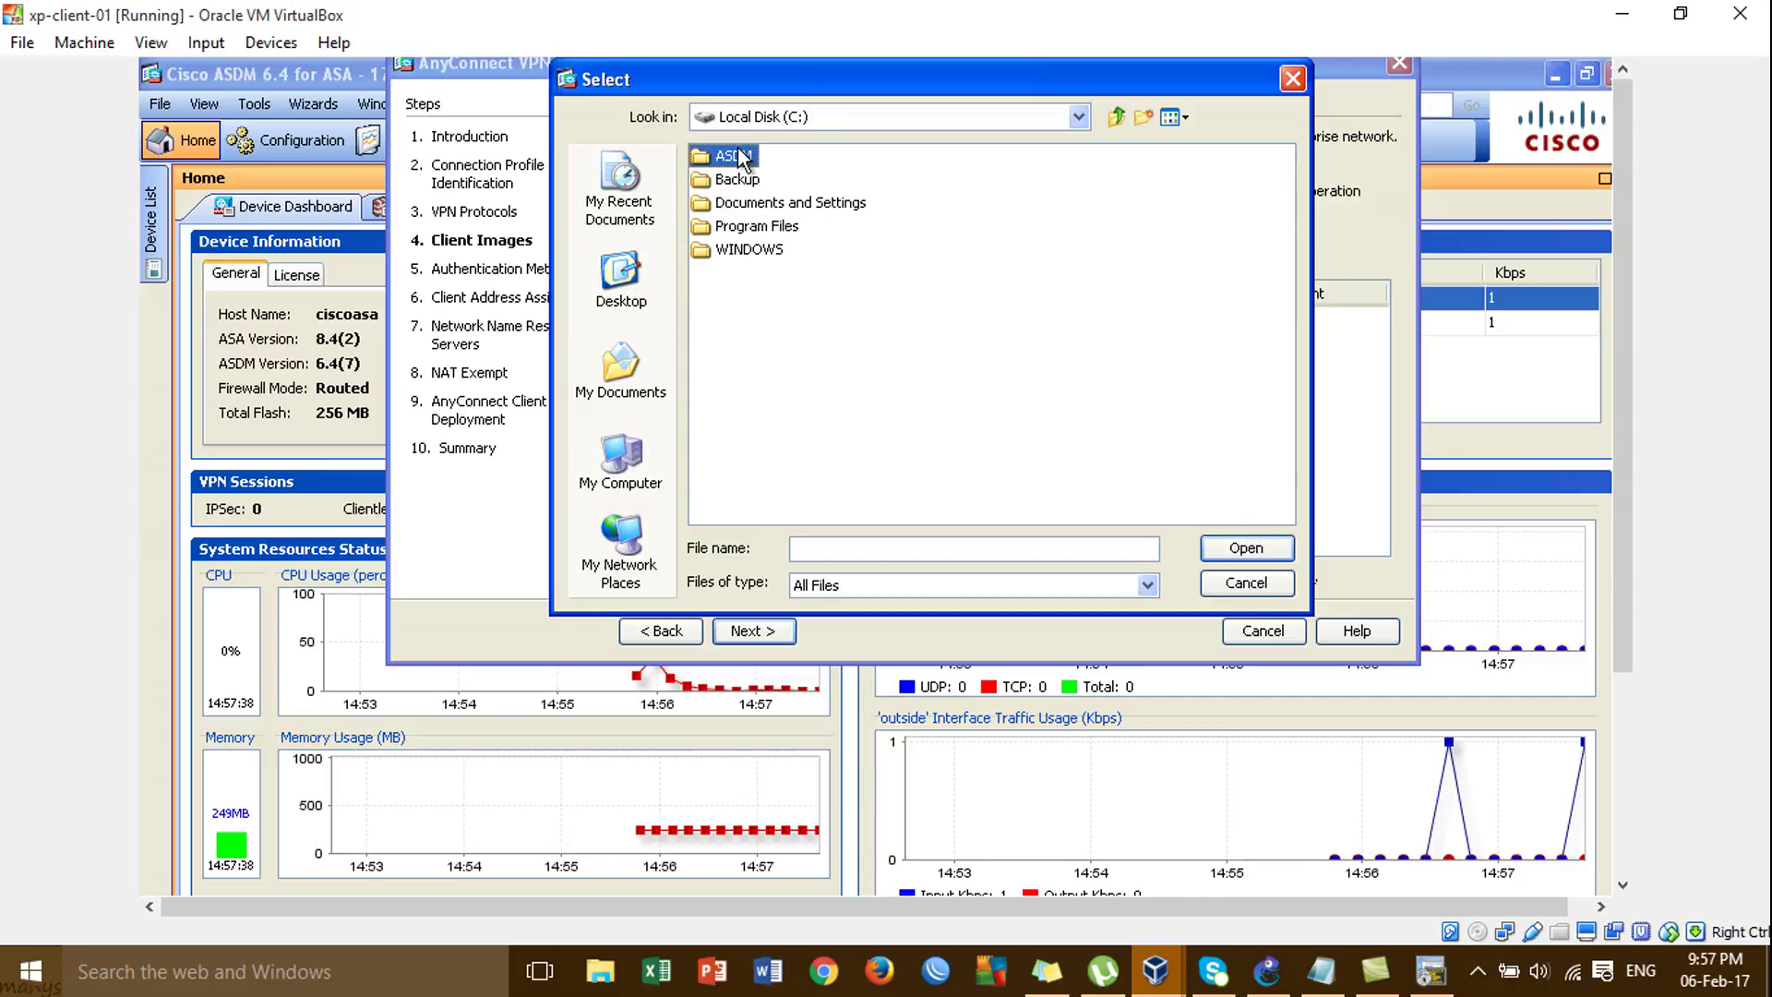
{"action": "double_click", "coordinate": [741, 157]}
{"action": "left_click", "coordinate": [786, 184]}
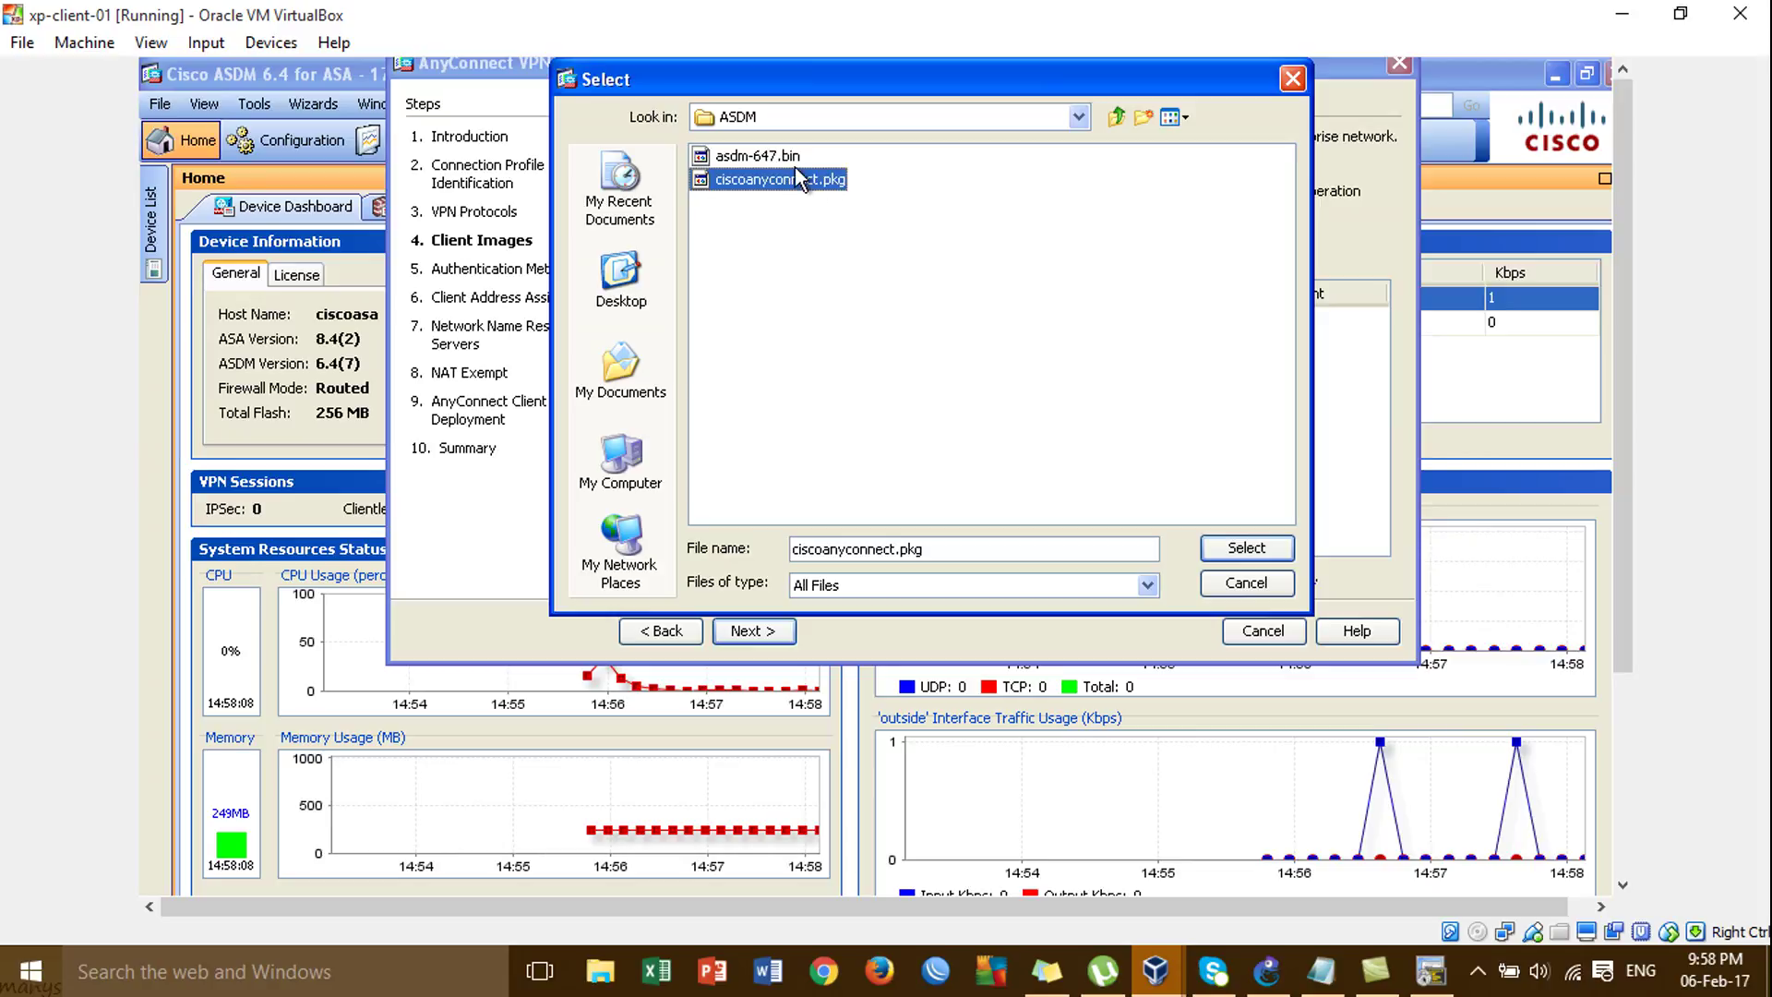
{"action": "left_click", "coordinate": [796, 160]}
{"action": "left_click", "coordinate": [797, 181]}
{"action": "left_click", "coordinate": [1264, 554]}
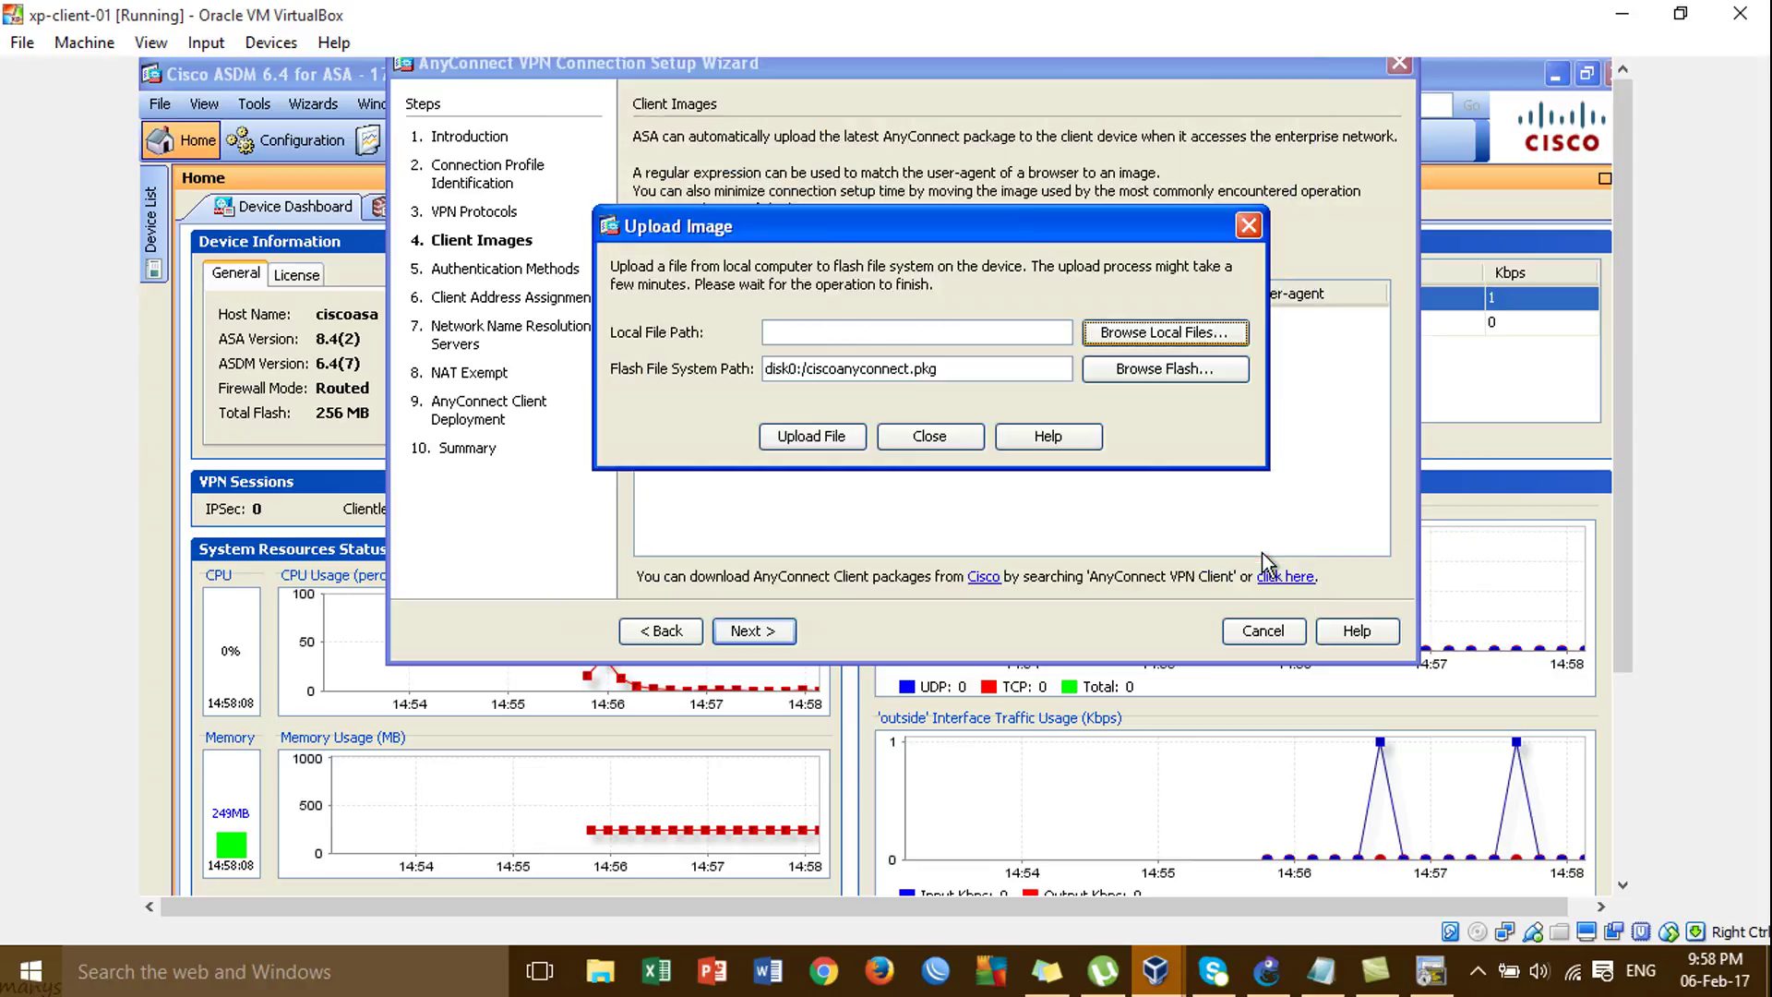
{"action": "left_click", "coordinate": [845, 439]}
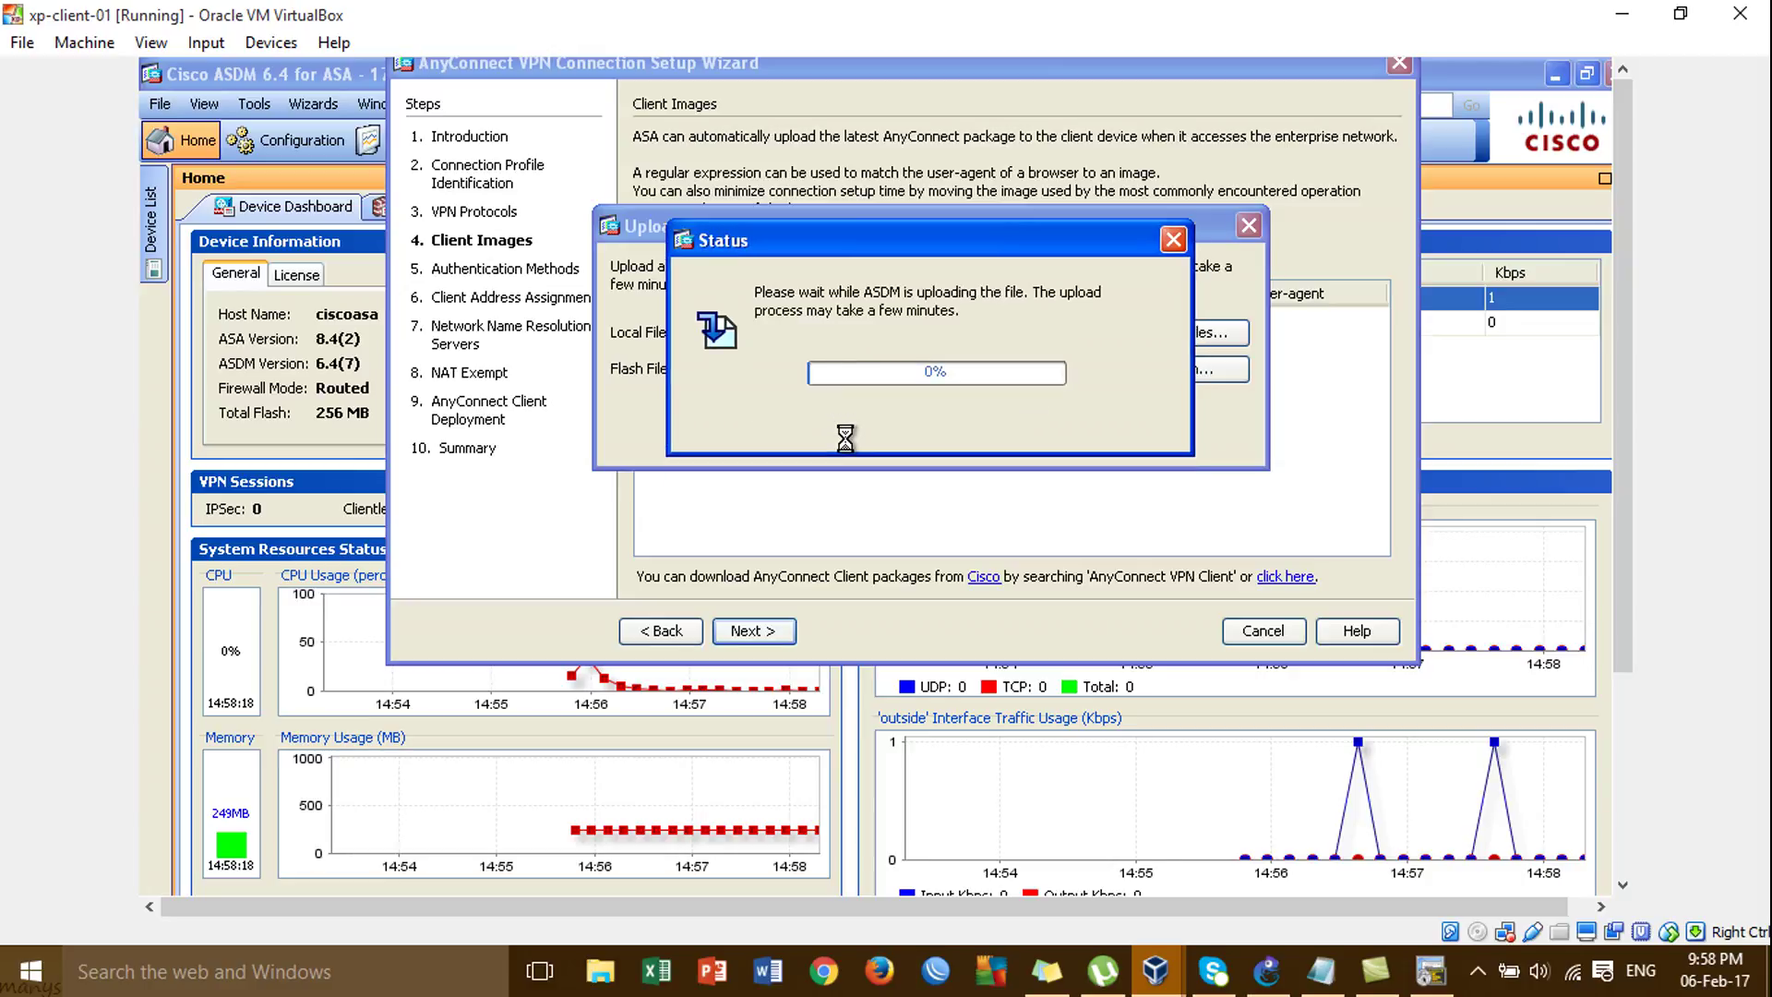
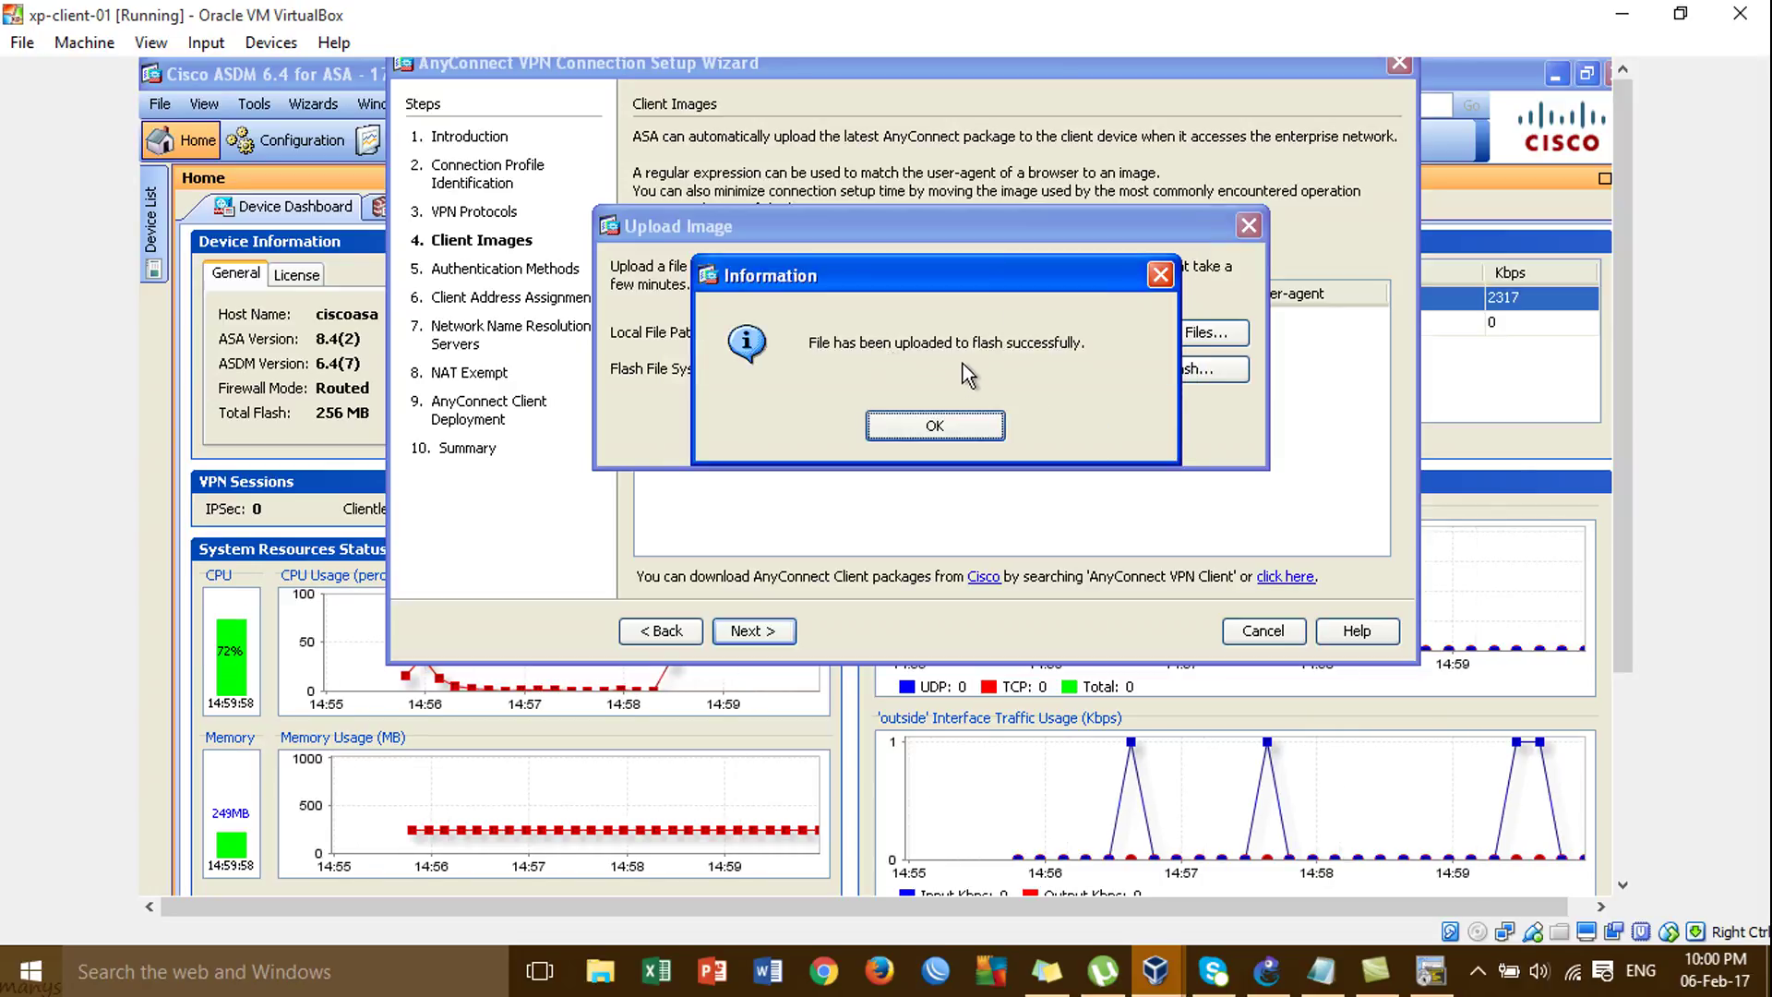
Confirm ciscoanyconnect.pkg as the AnyConnect client image and continue to Authentication Methods
{"action": "left_click", "coordinate": [966, 426]}
{"action": "left_click", "coordinate": [850, 414]}
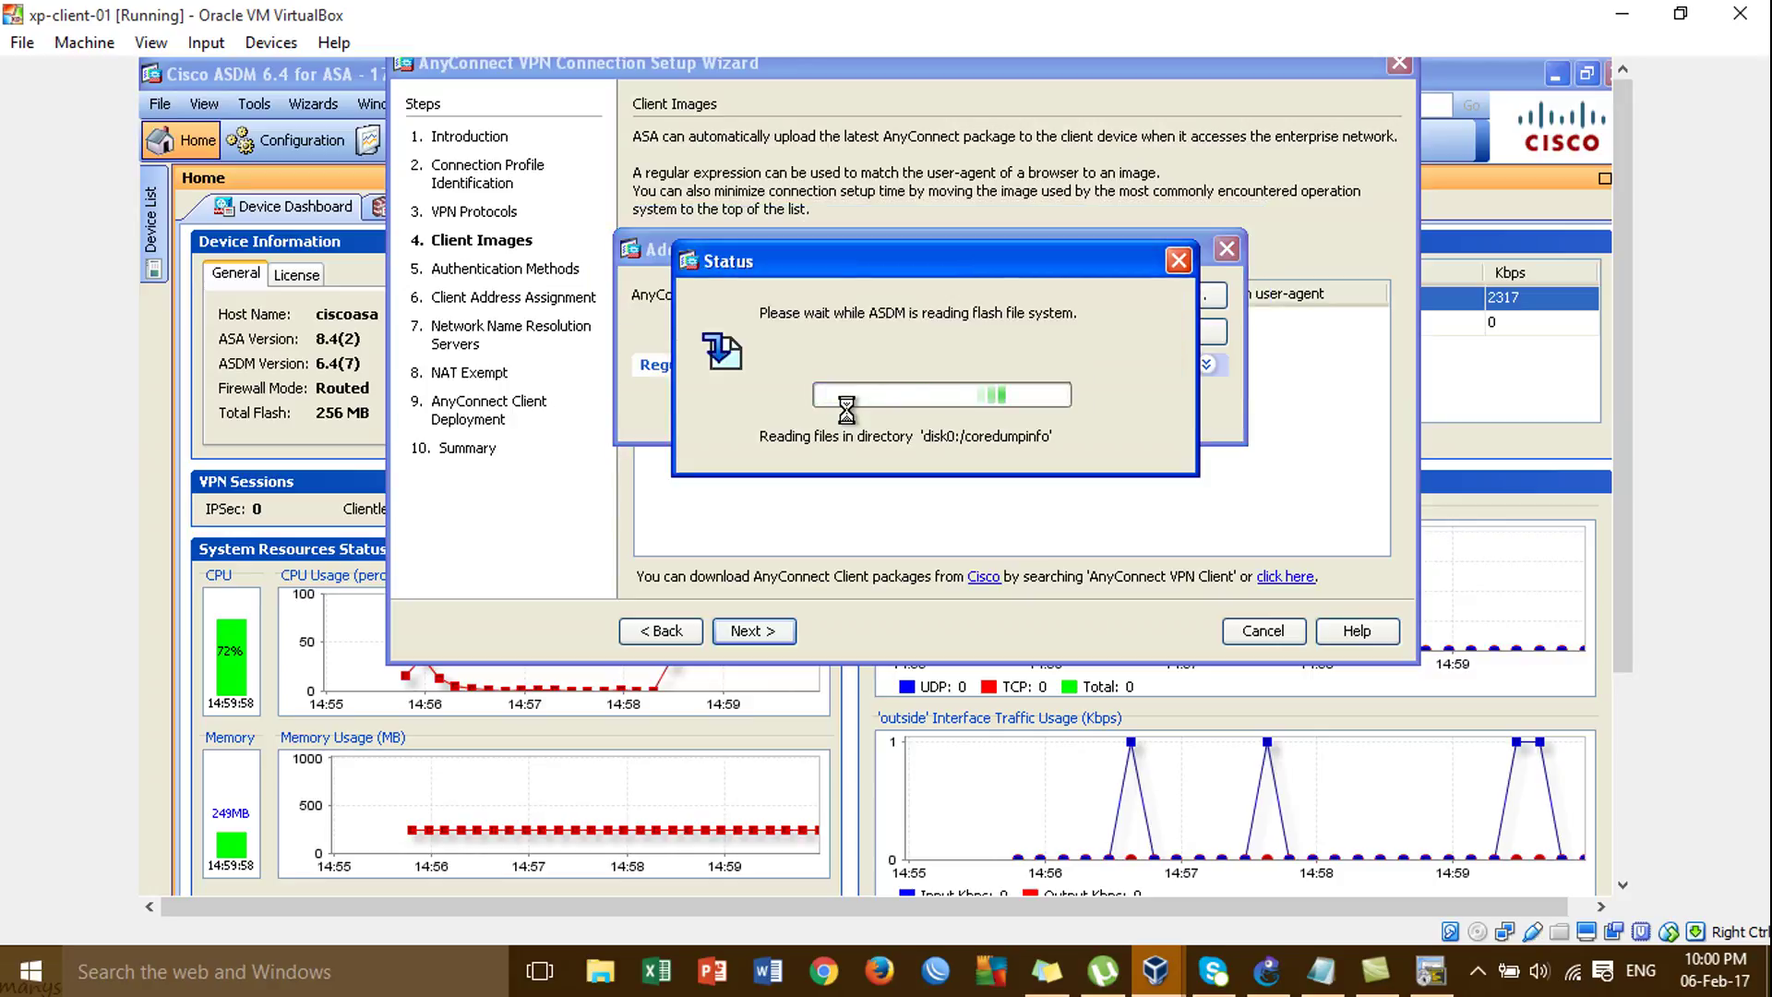
{"action": "left_click", "coordinate": [782, 634]}
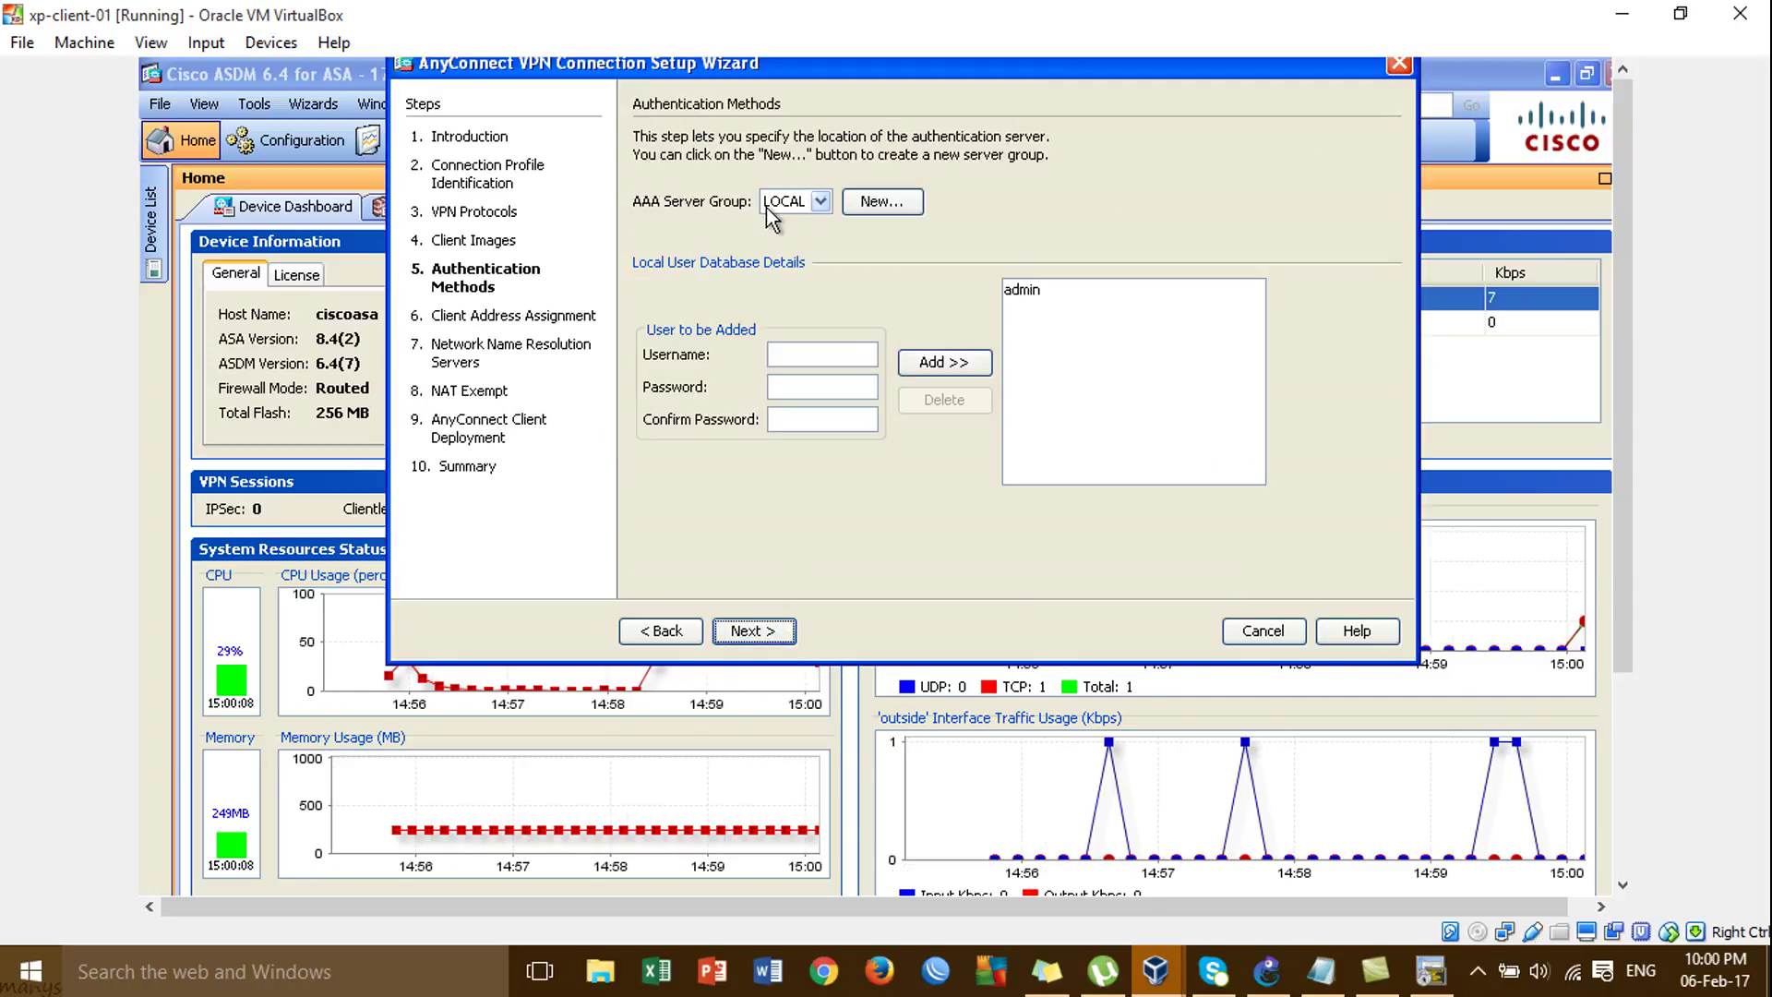
Keep the LOCAL AAA server group with the existing admin user and continue to Client Address Assignment
{"action": "left_click", "coordinate": [778, 352]}
{"action": "left_click", "coordinate": [1038, 295]}
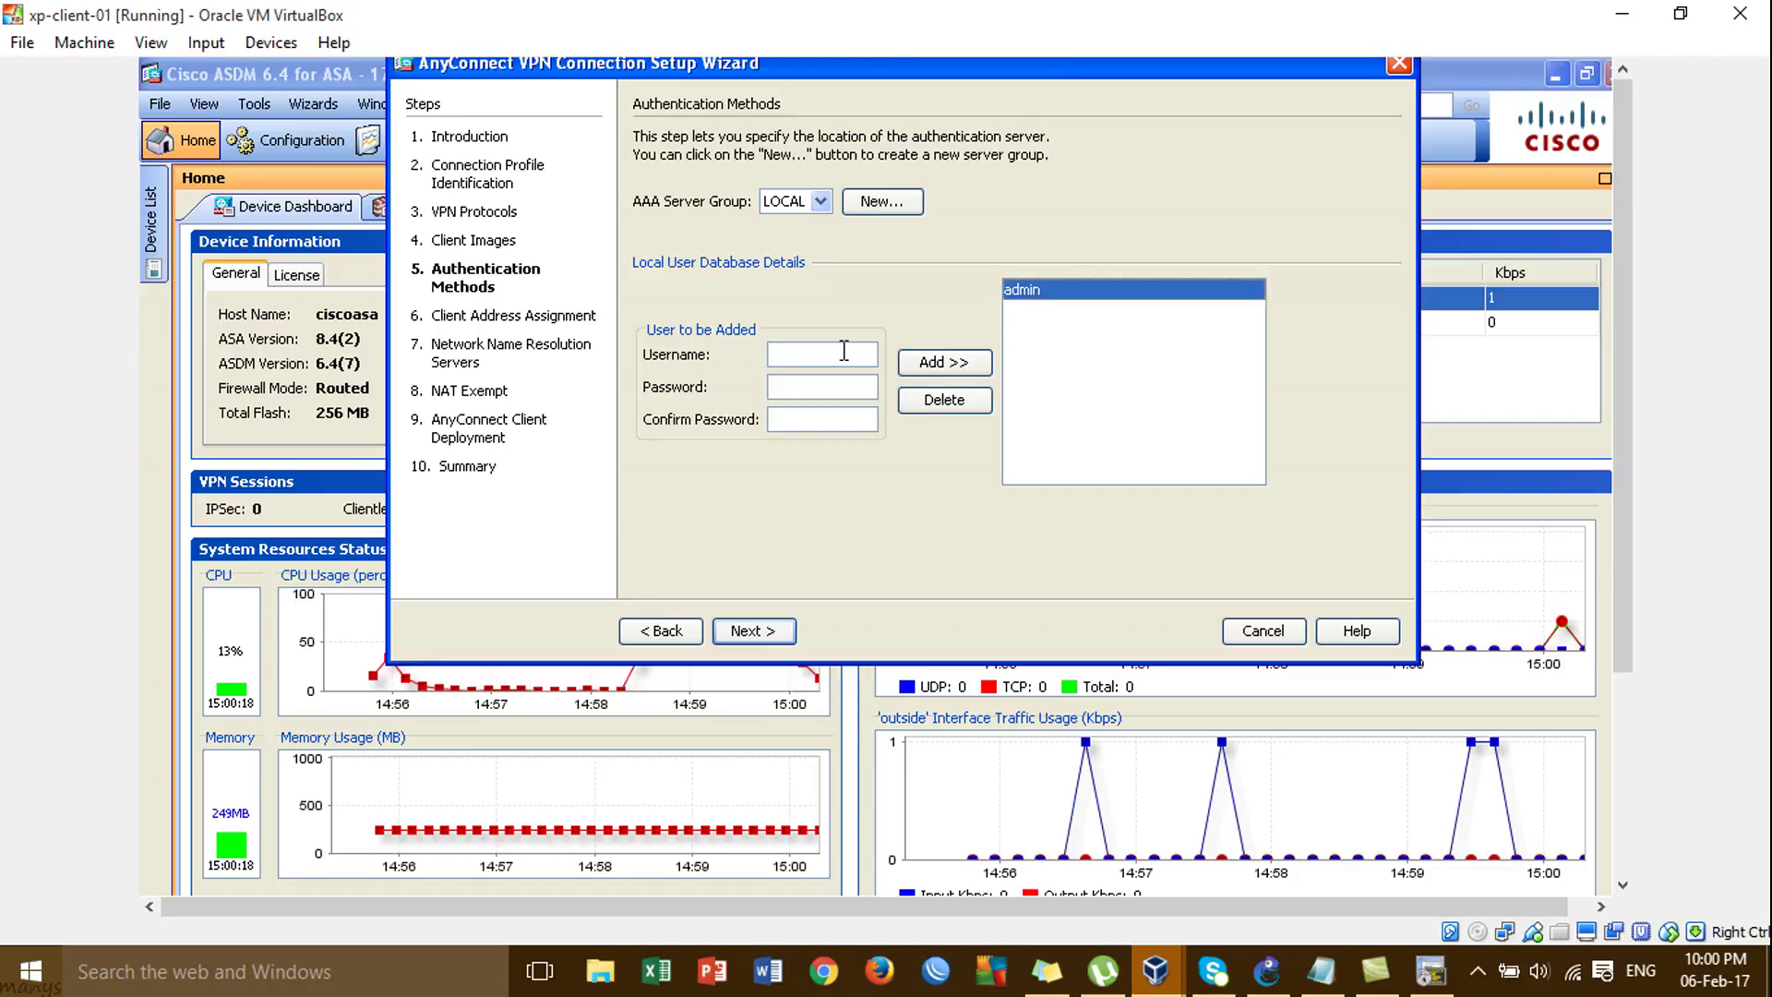
{"action": "left_click", "coordinate": [856, 387]}
{"action": "left_click", "coordinate": [850, 416]}
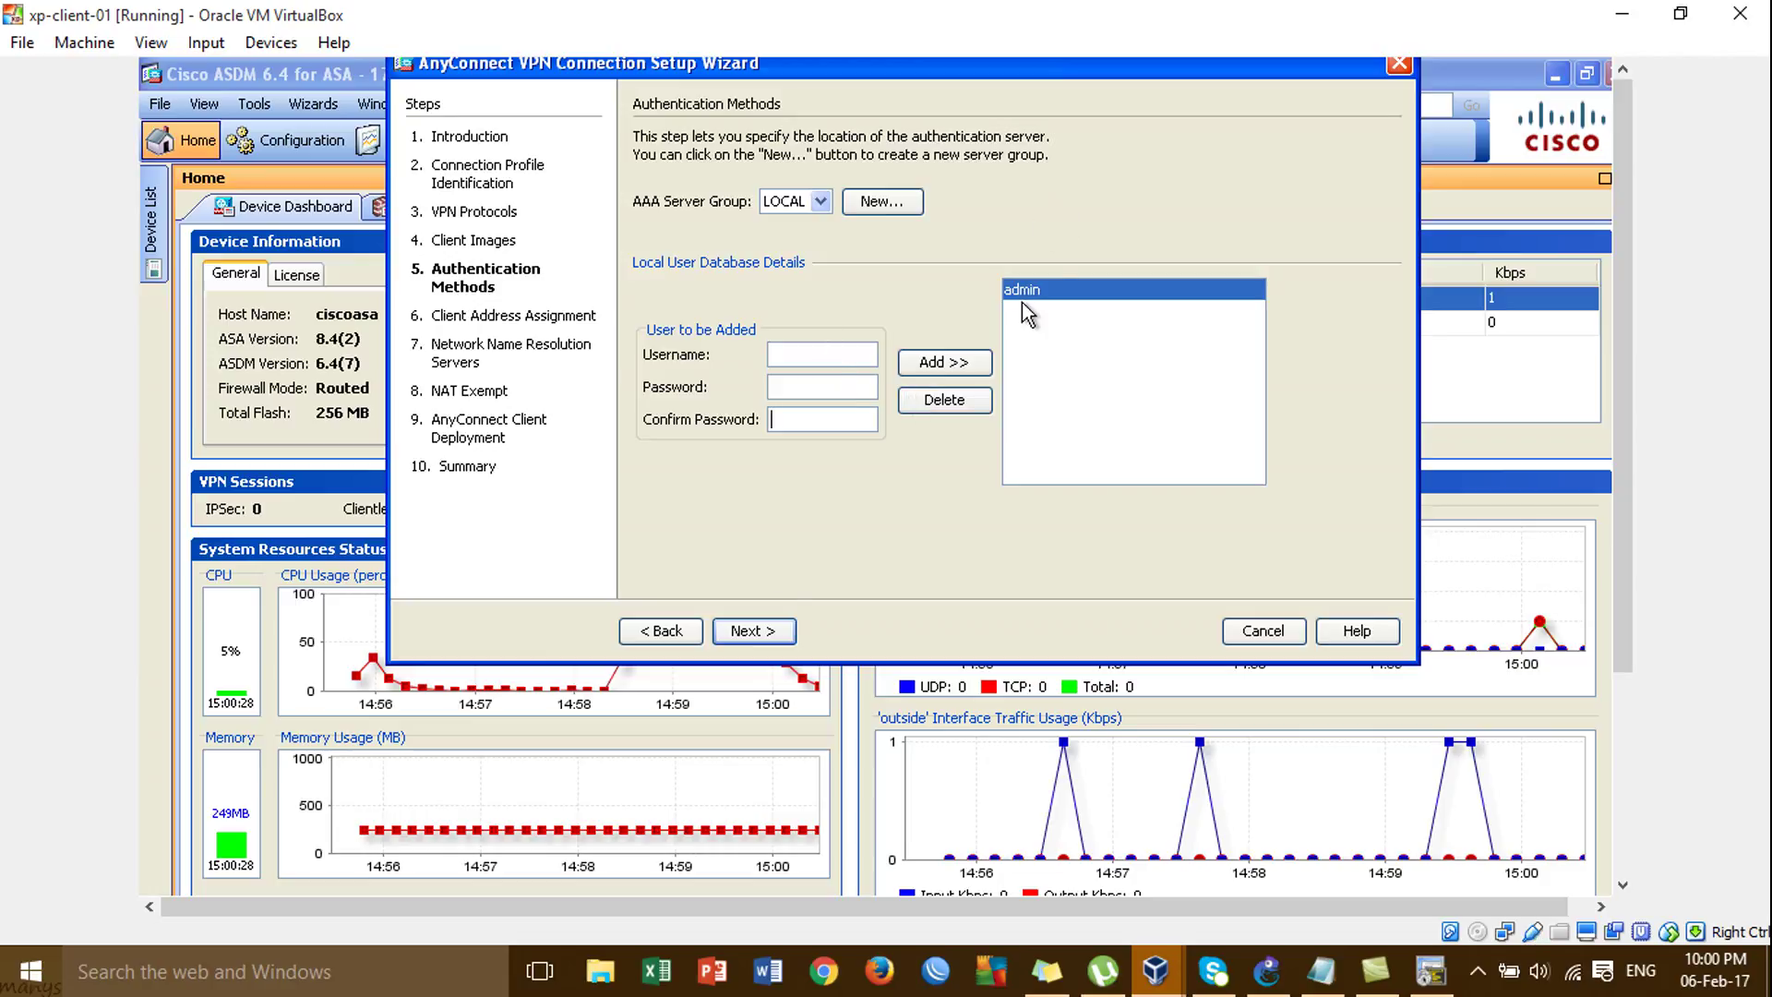
{"action": "left_click", "coordinate": [760, 631]}
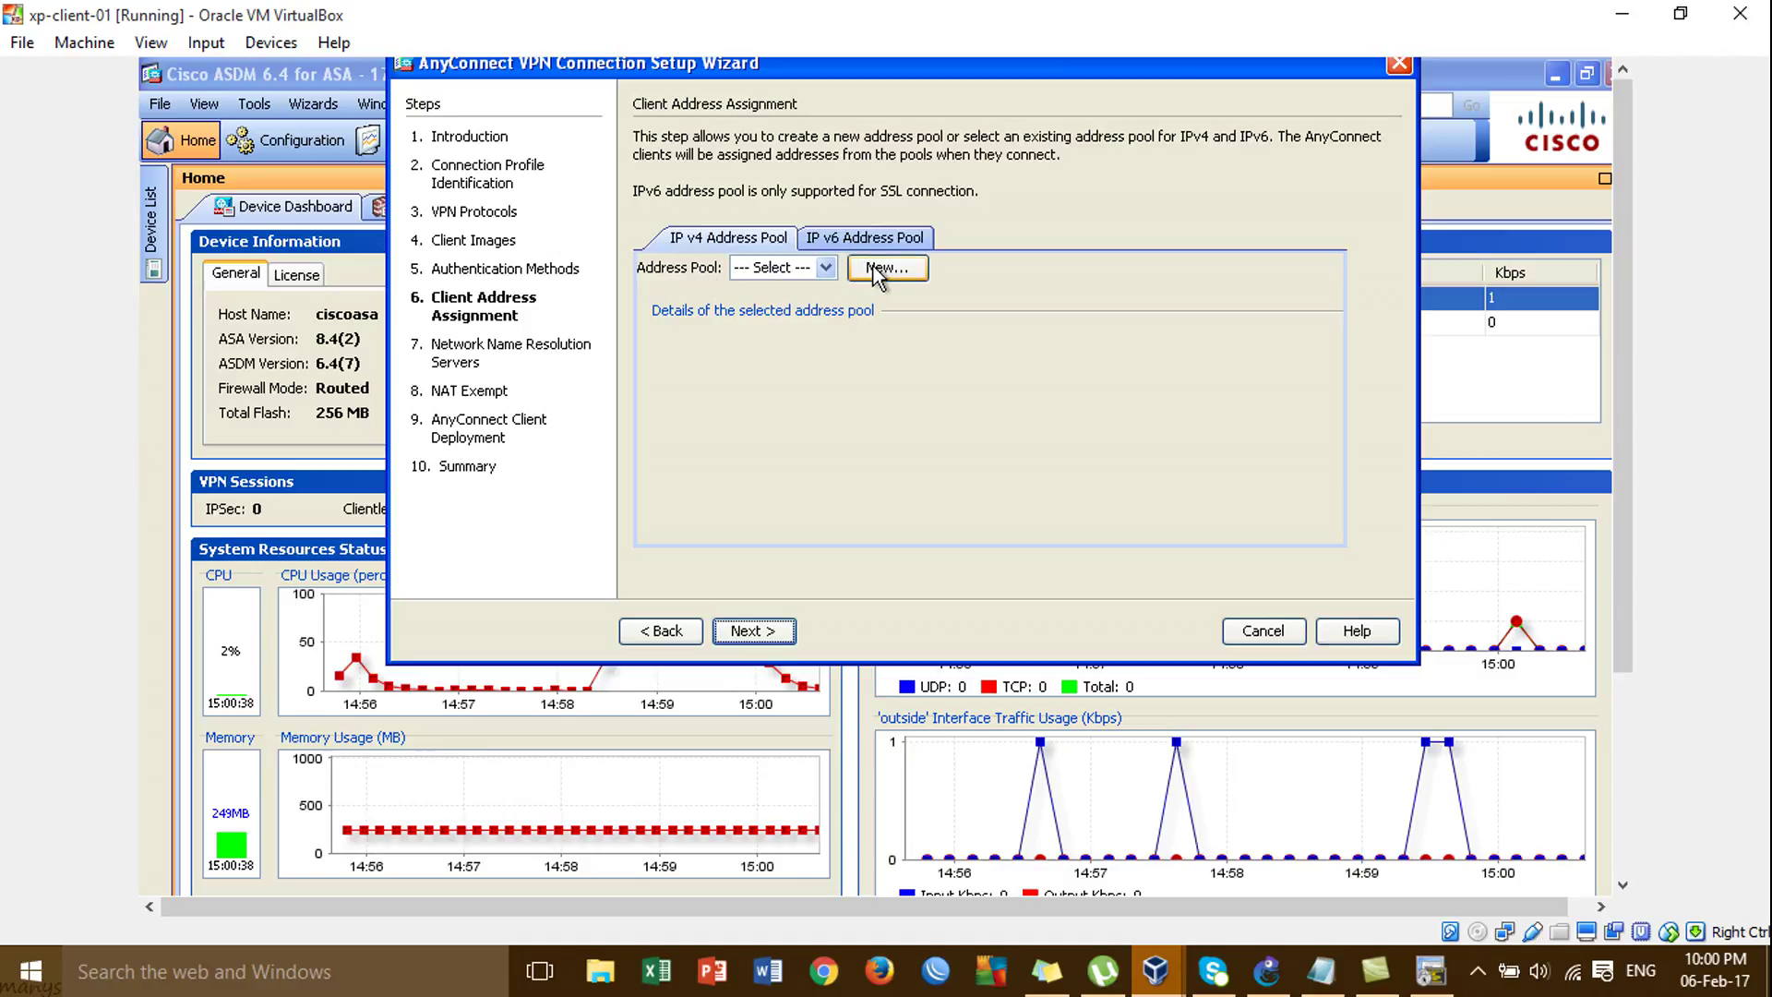
Add a new IPv4 pool named vpn-pool spanning 192.168.1.100 to 192.168.1.110, mask 255.255.255.0
{"action": "left_click", "coordinate": [875, 270]}
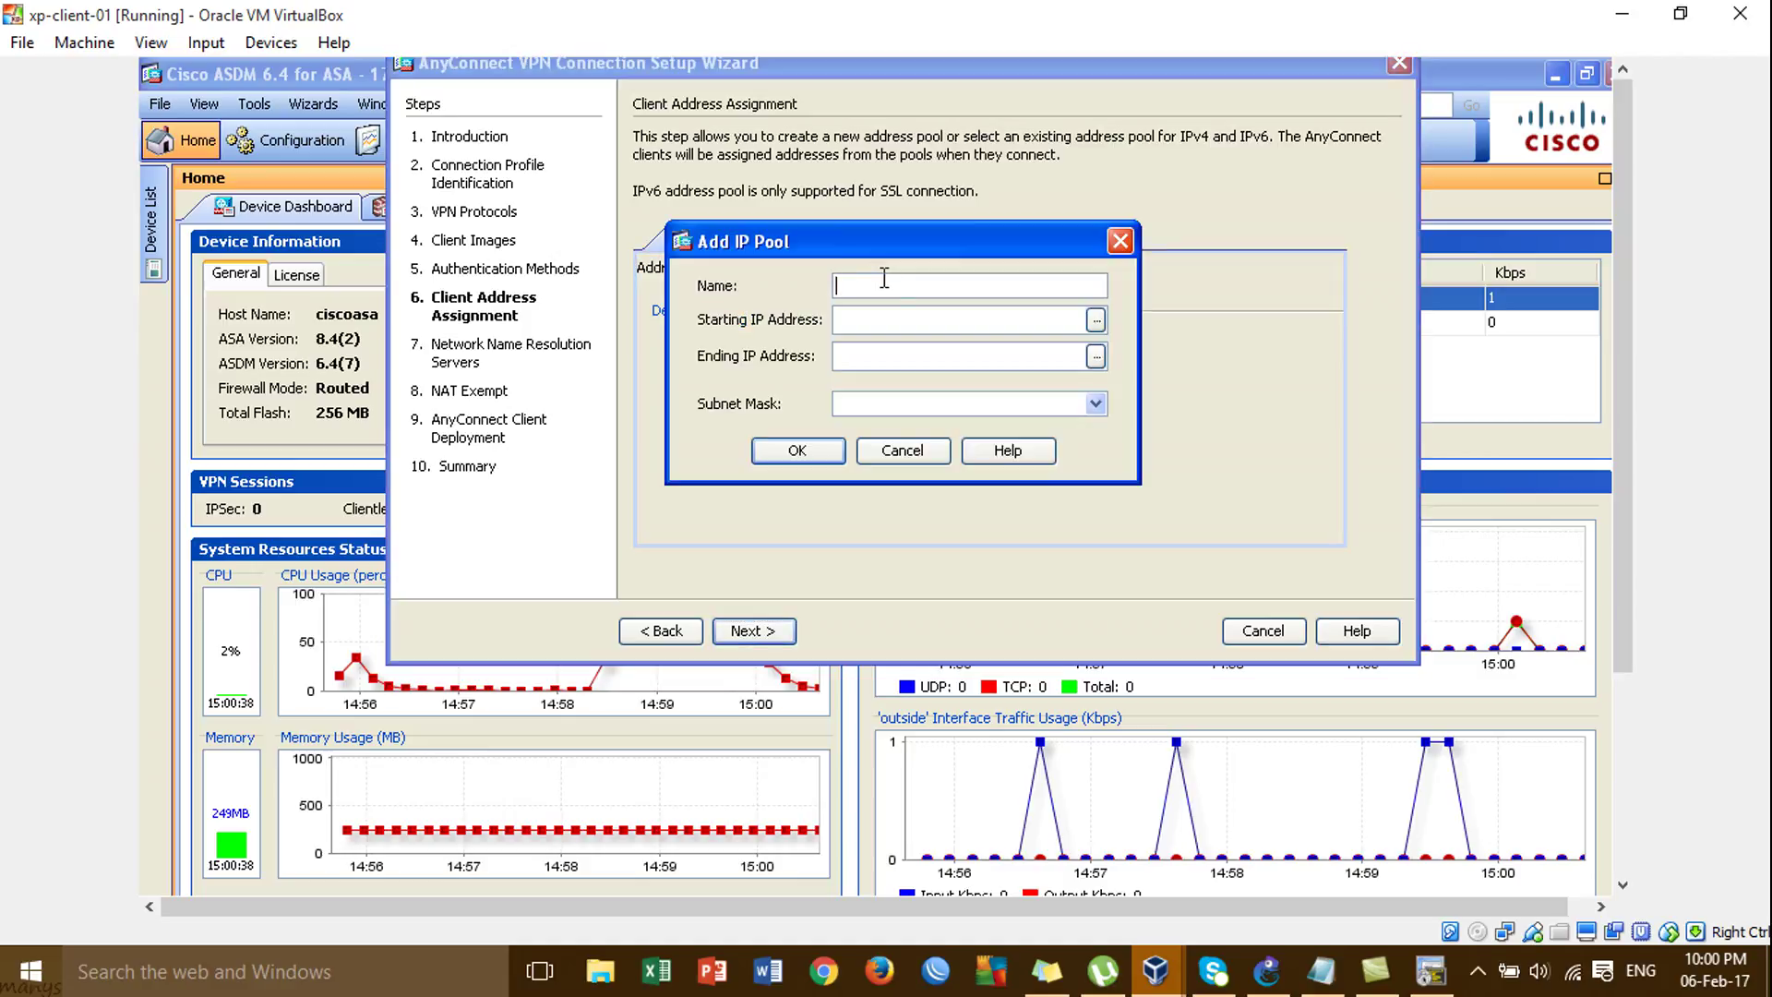
{"action": "type", "text": "vpn-pool"}
{"action": "left_click", "coordinate": [1006, 317]}
{"action": "type", "text": "192."}
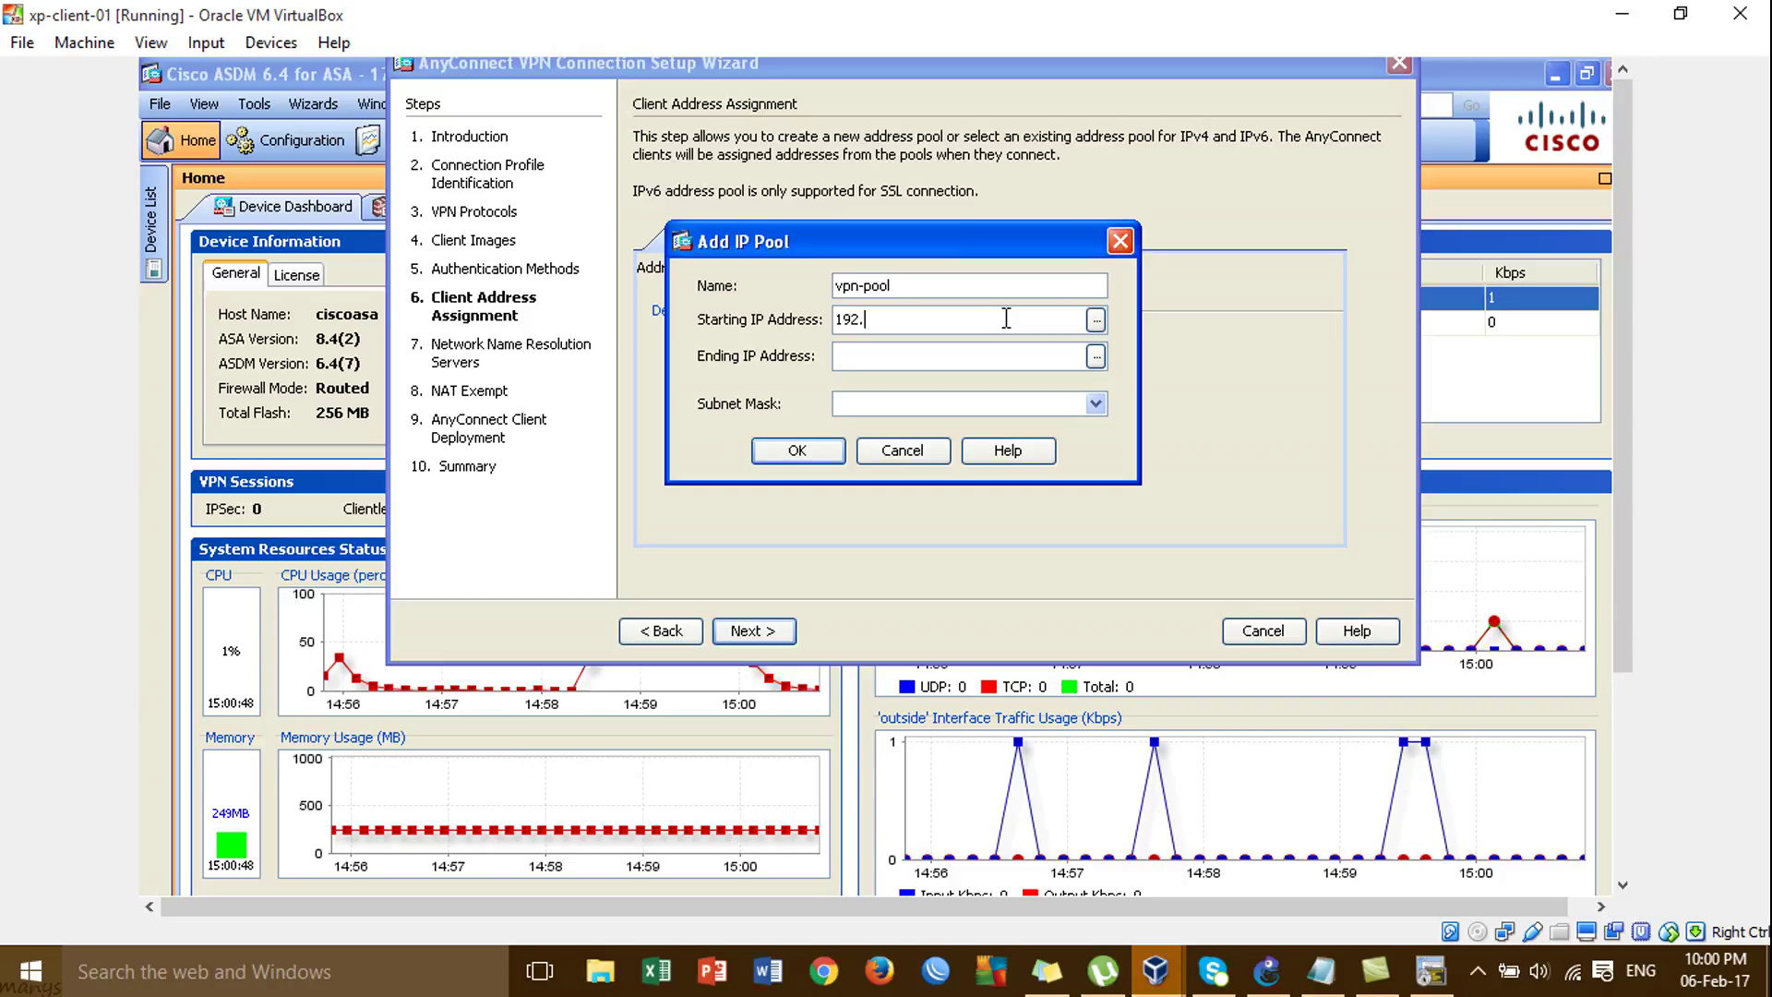
{"action": "type", "text": "168.1.100"}
{"action": "left_click", "coordinate": [1000, 358]}
{"action": "type", "text": "192.168.1.110"}
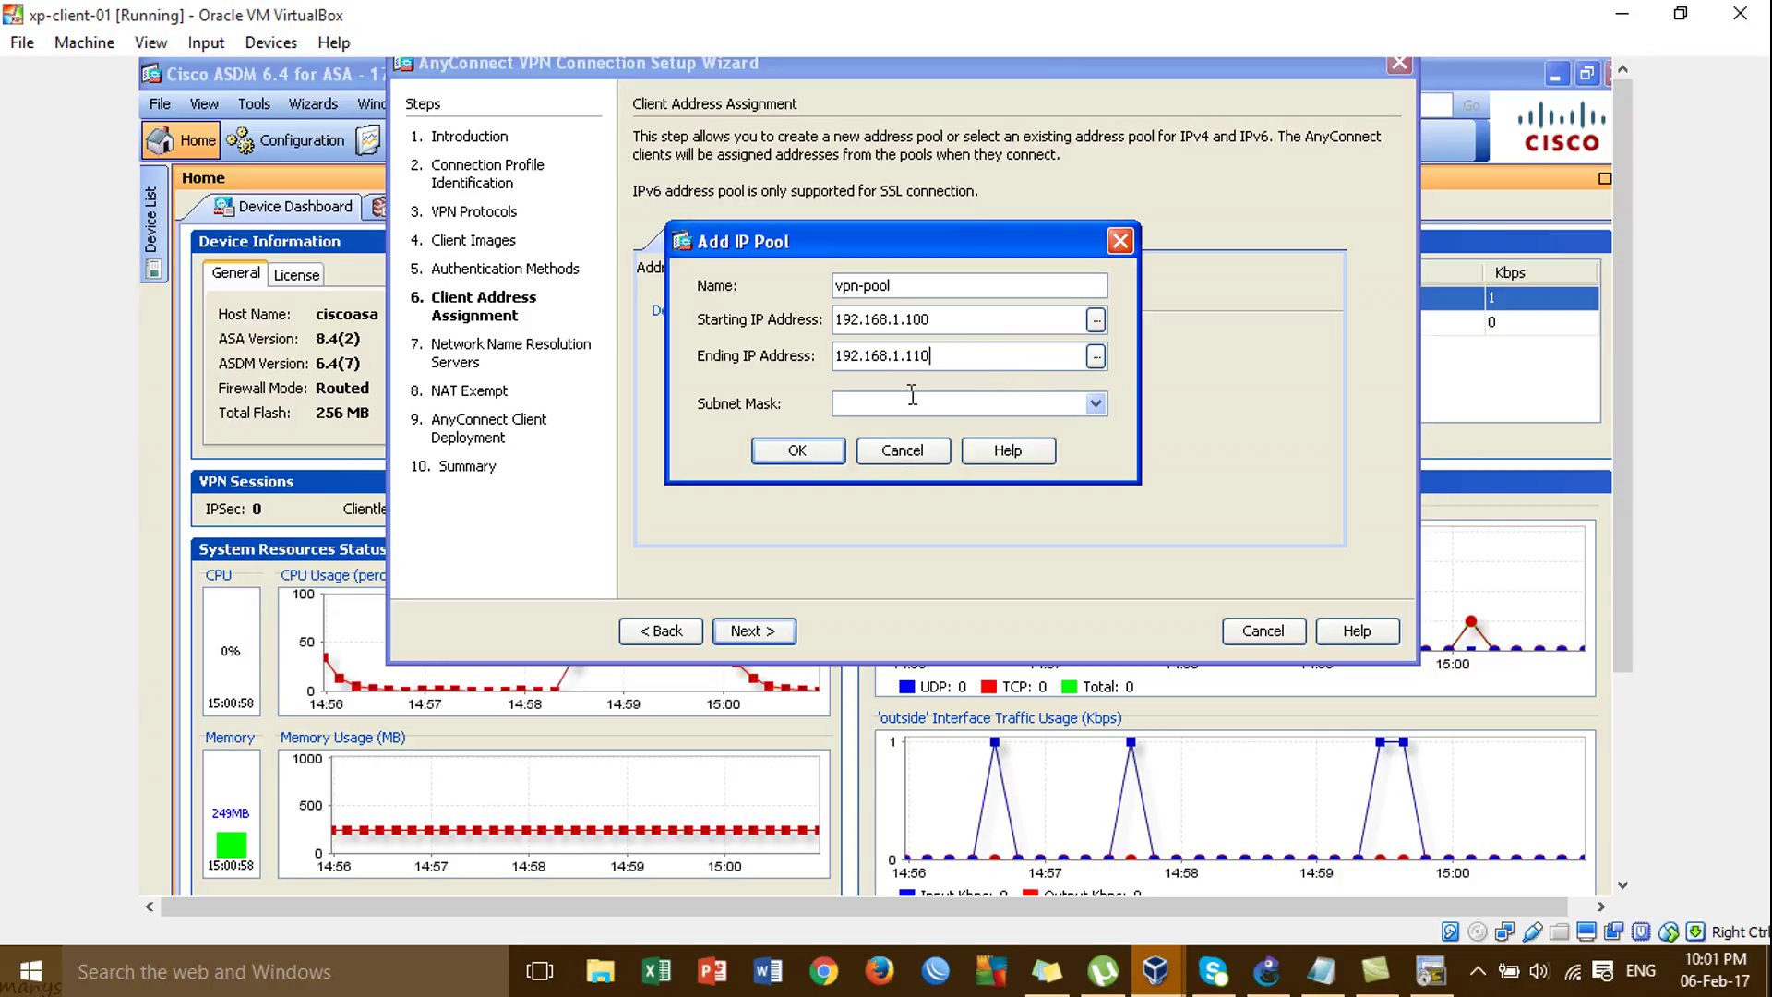
{"action": "left_click", "coordinate": [939, 402]}
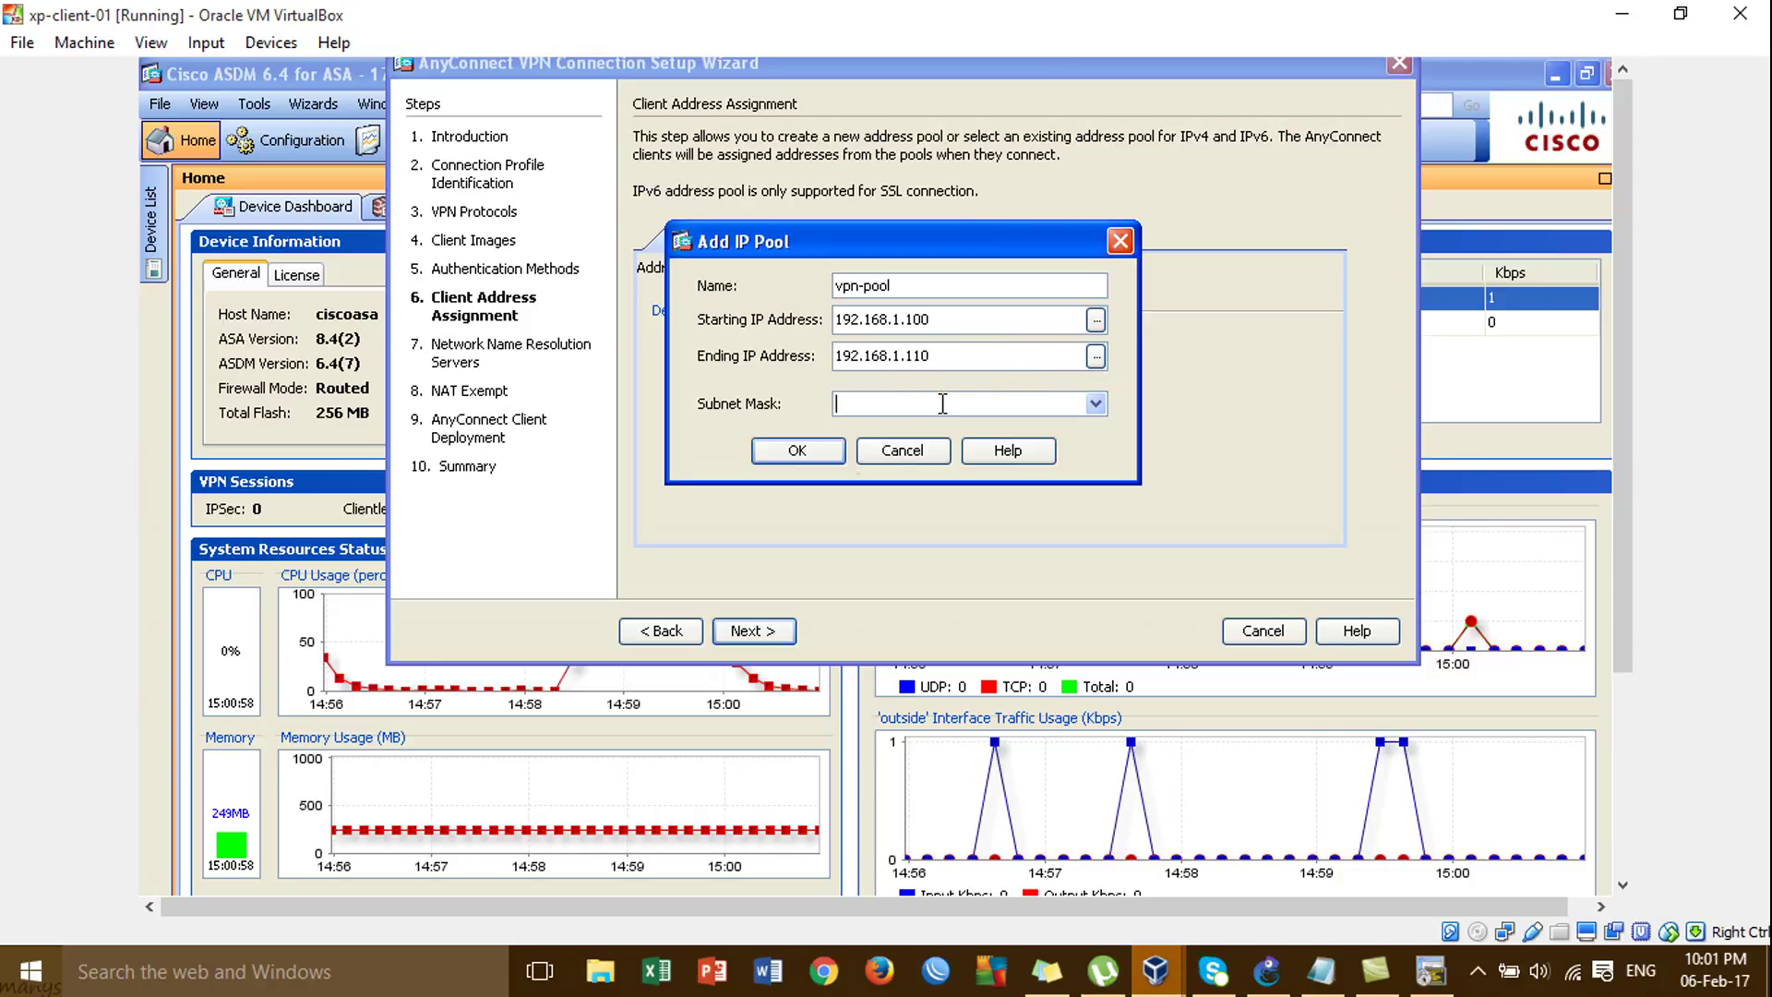
{"action": "left_click", "coordinate": [1099, 405]}
{"action": "left_click", "coordinate": [998, 451]}
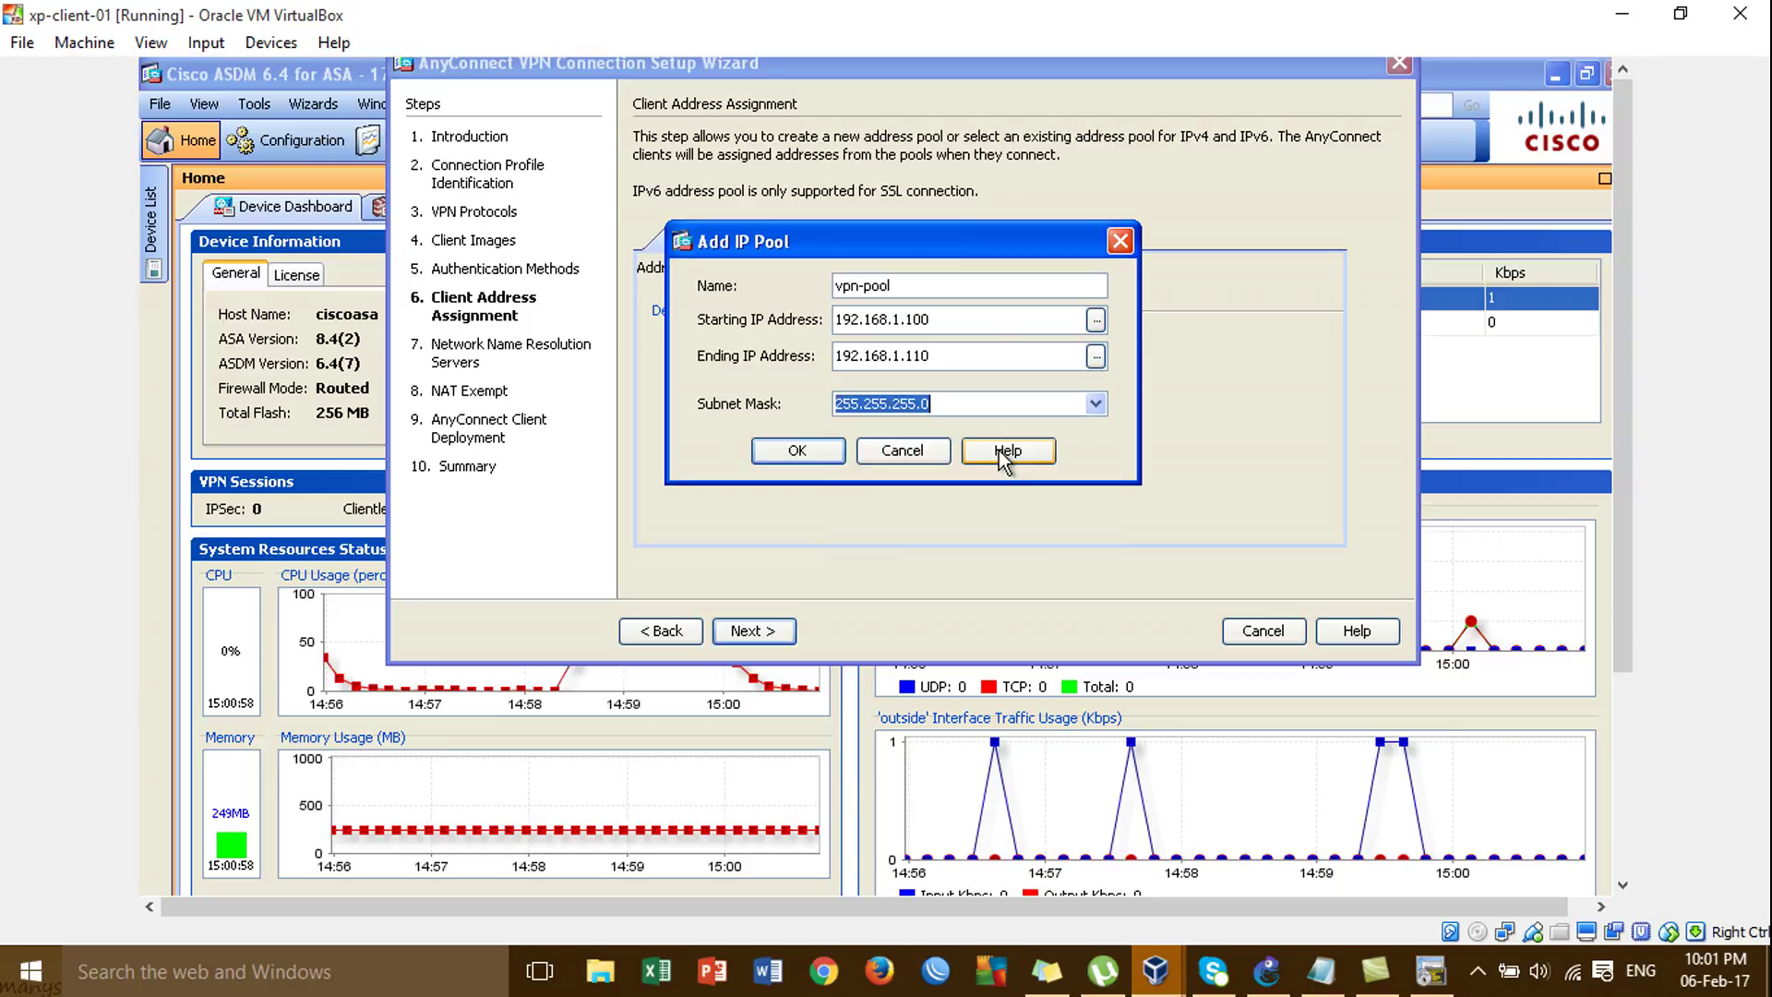
{"action": "left_click", "coordinate": [806, 448]}
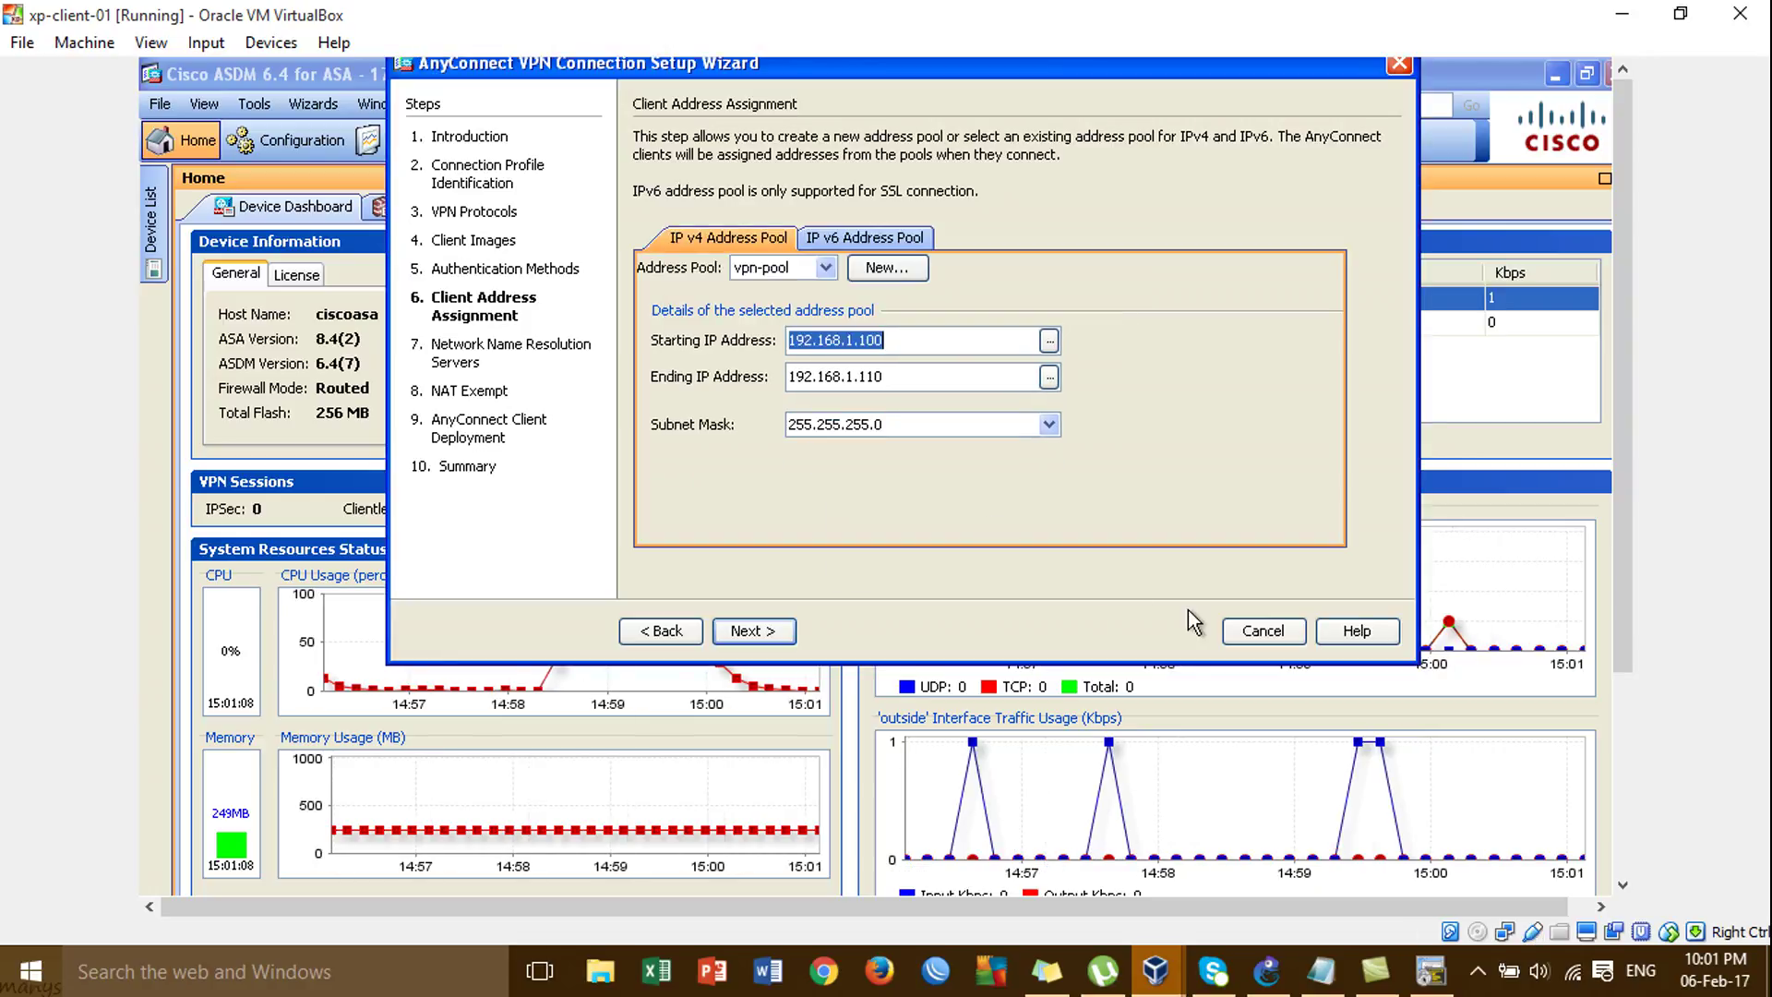
Set the VPN clients' DNS server to 8.8.8.8
{"action": "left_click", "coordinate": [764, 635]}
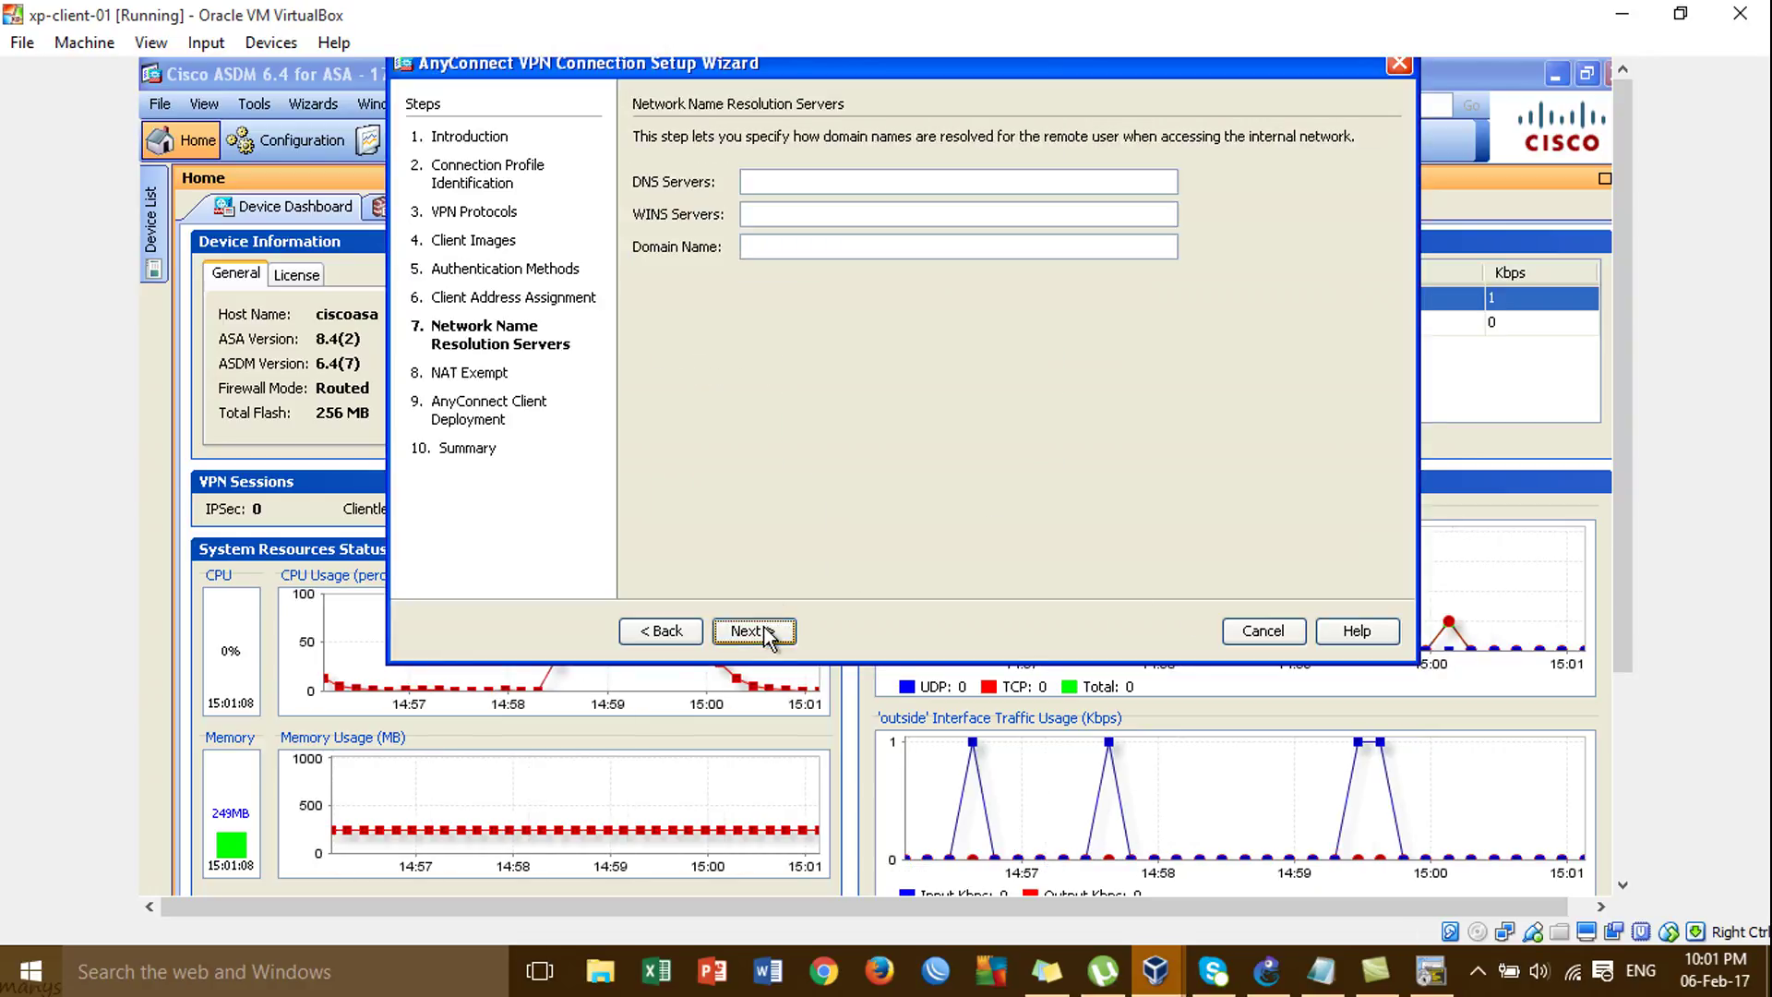
{"action": "left_click", "coordinate": [783, 188]}
{"action": "type", "text": "8.8.8"}
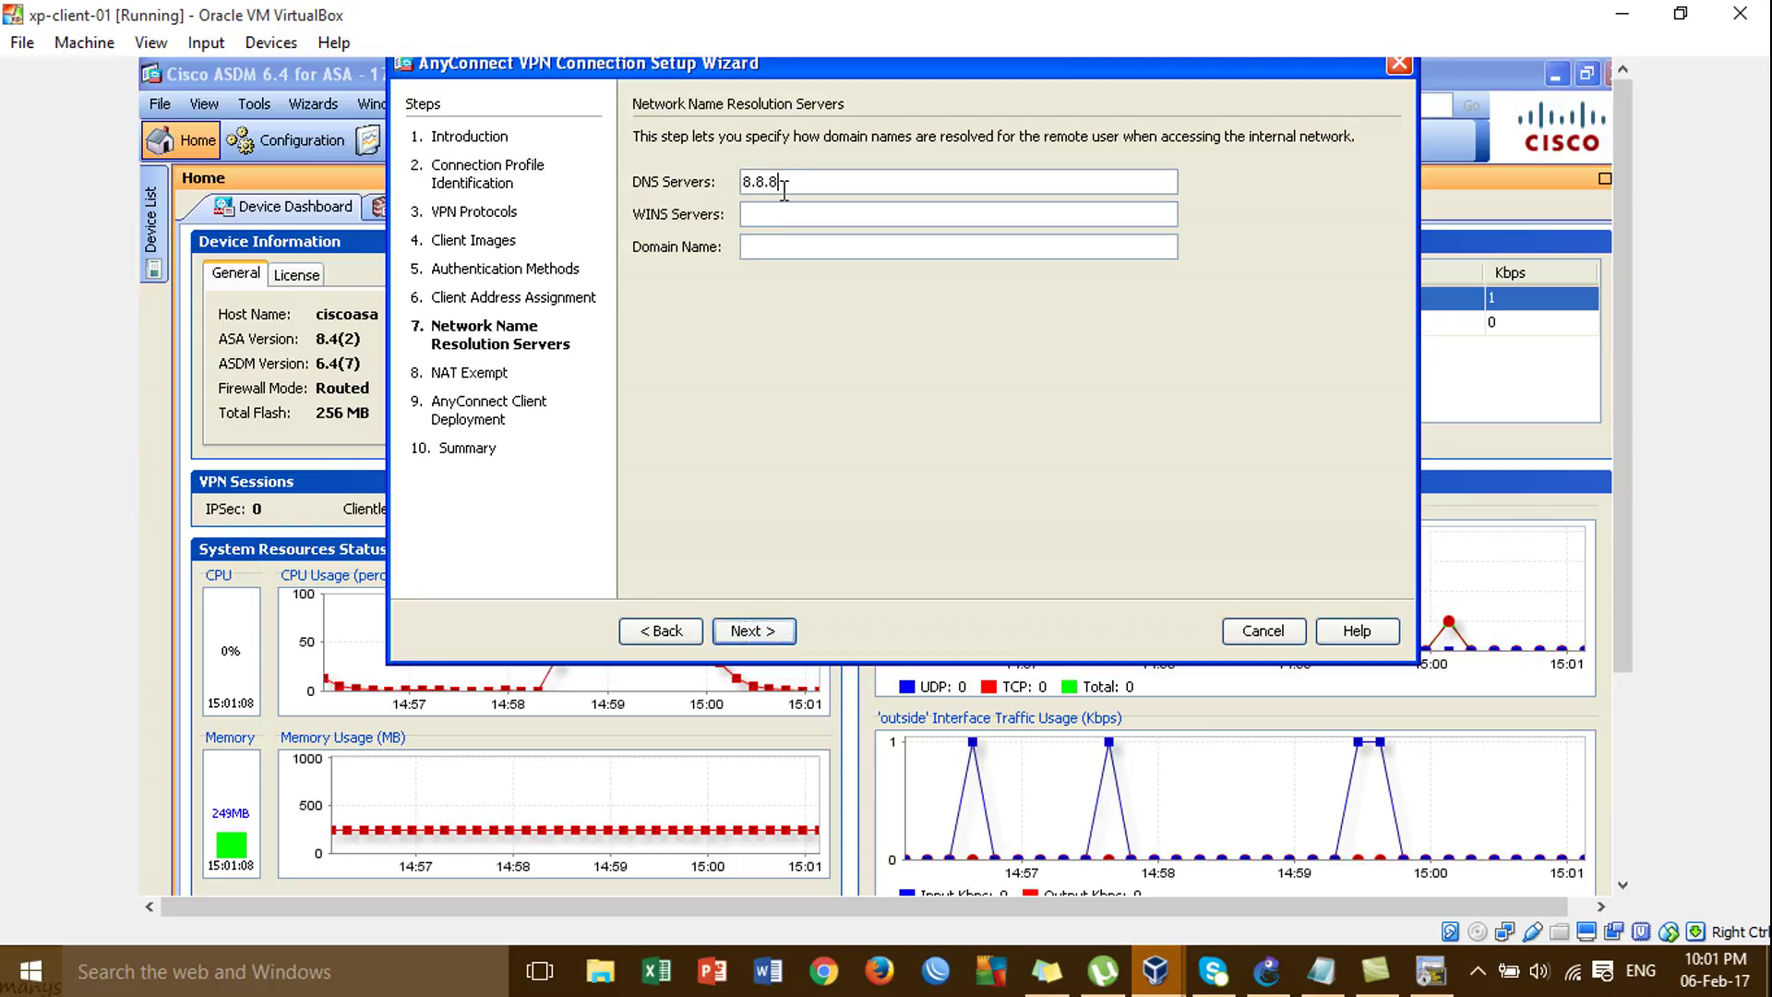
{"action": "type", "text": ".8"}
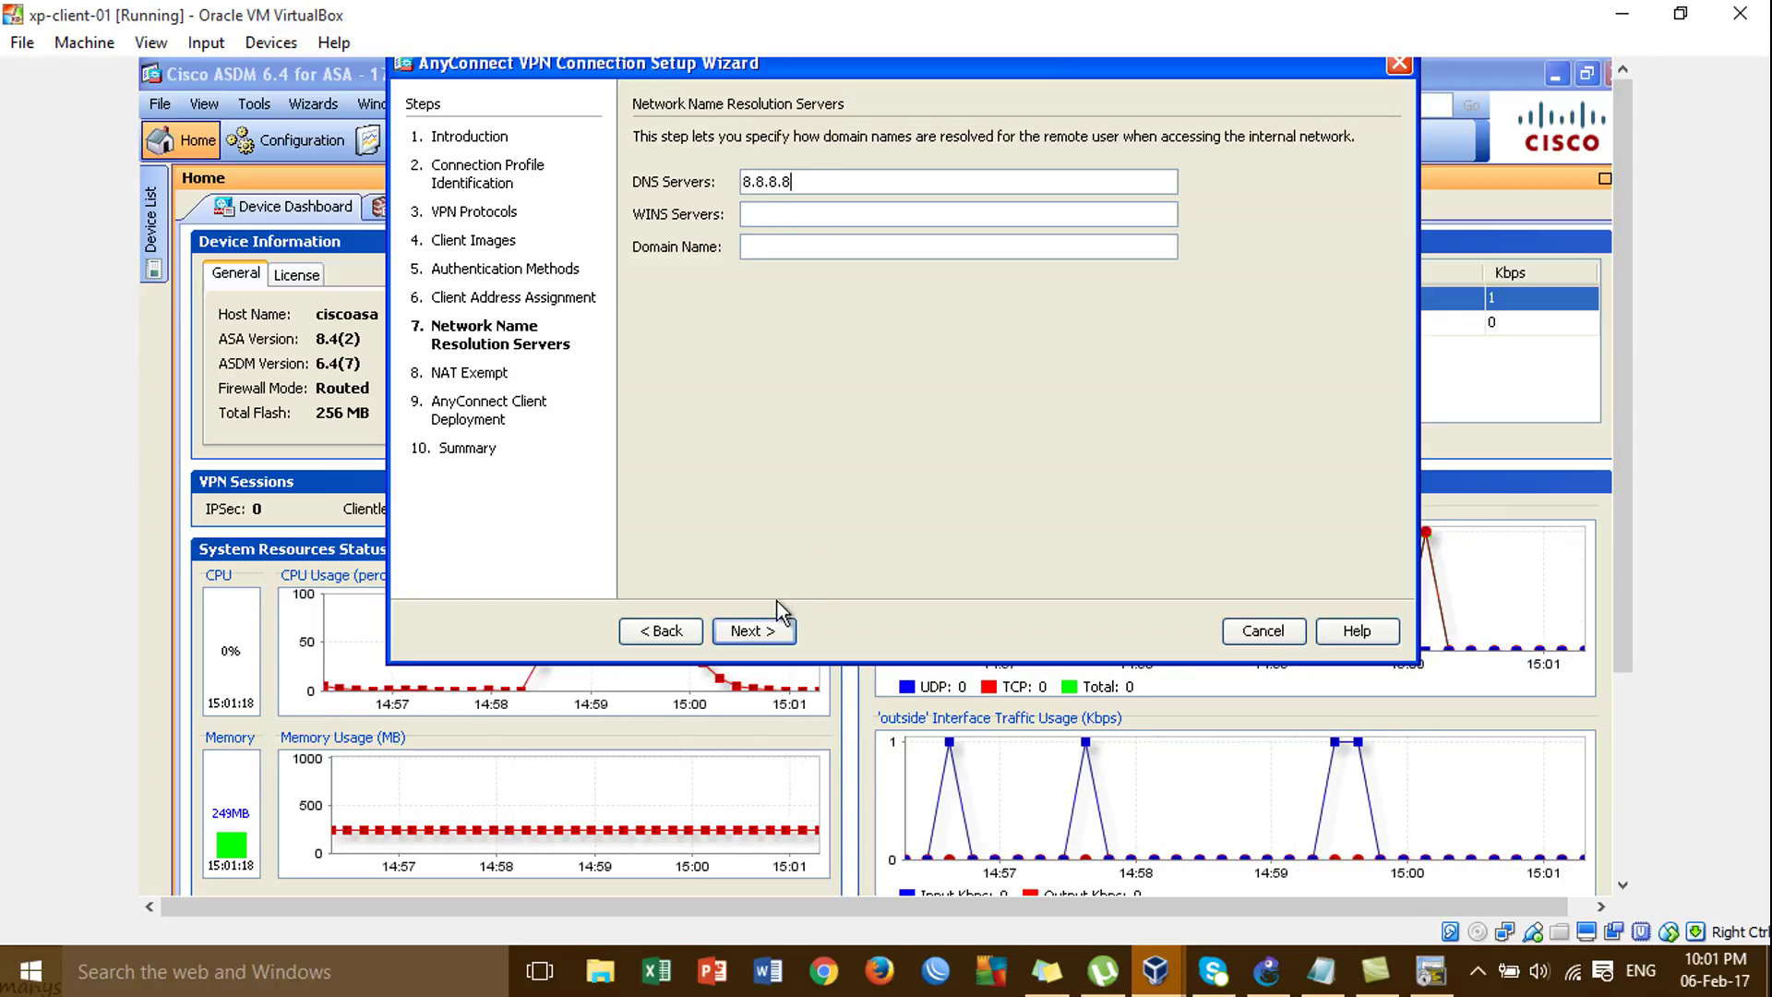
Exempt VPN traffic from network address translation and advance to the wizard Summary
{"action": "left_click", "coordinate": [771, 631]}
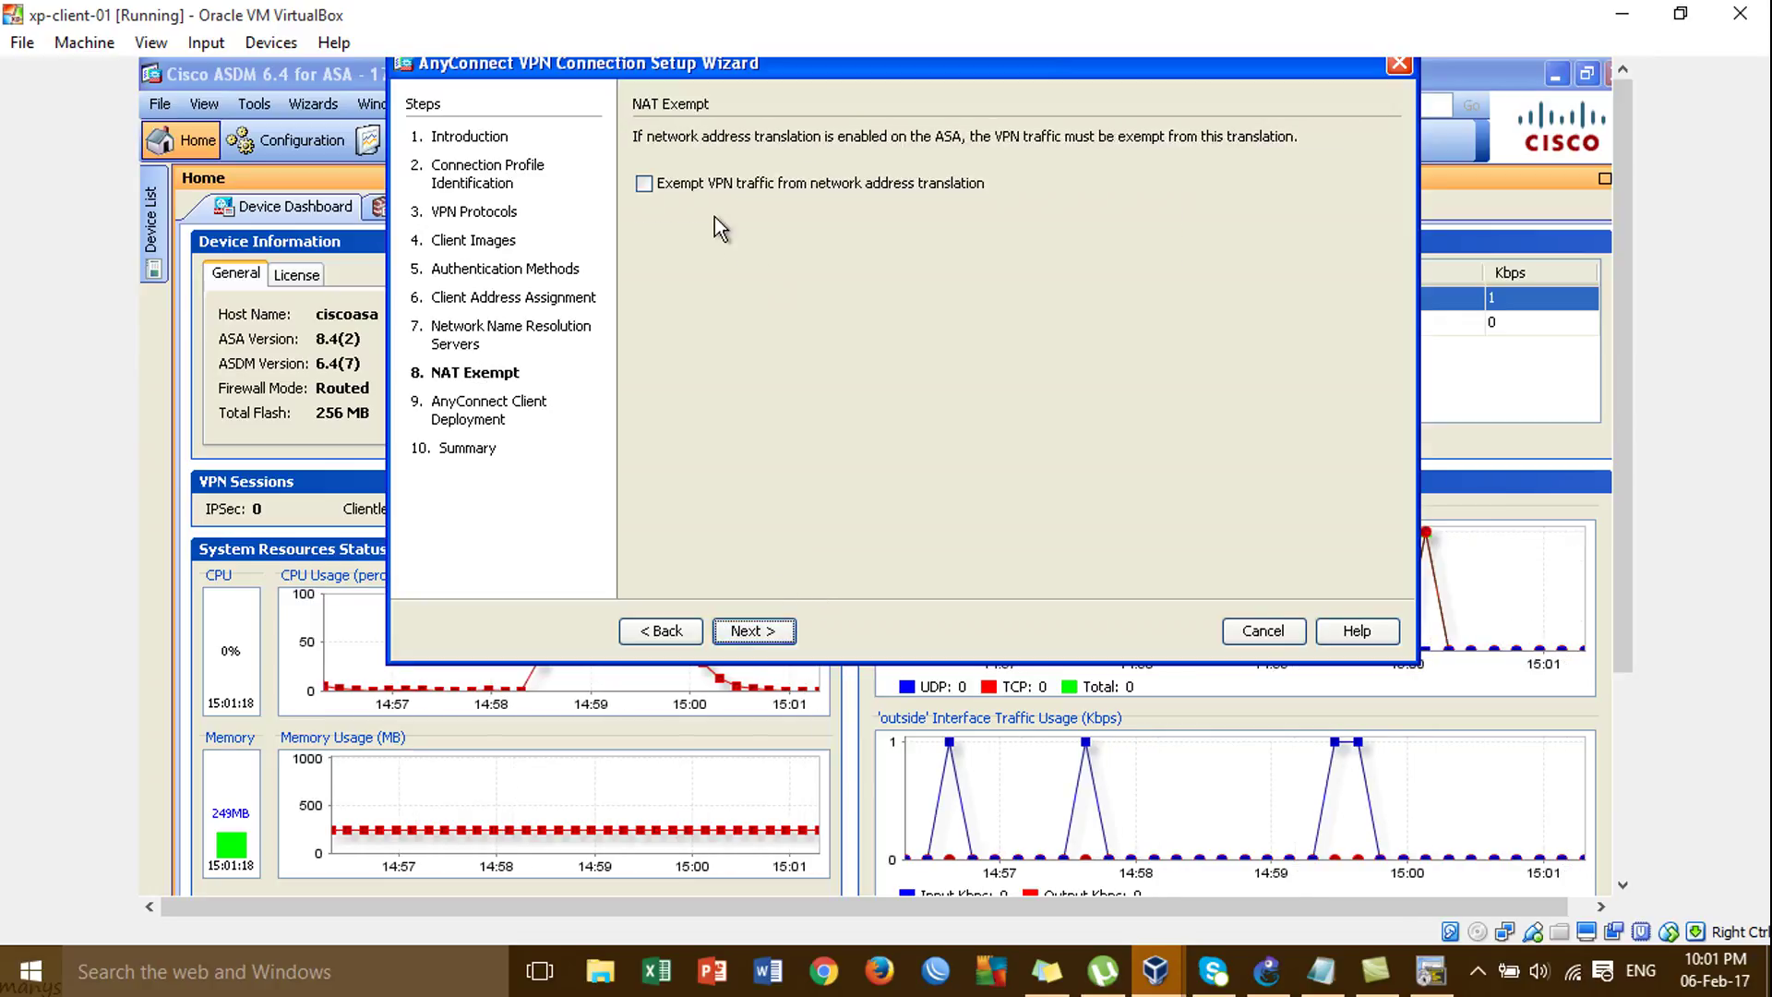
{"action": "left_click", "coordinate": [672, 190]}
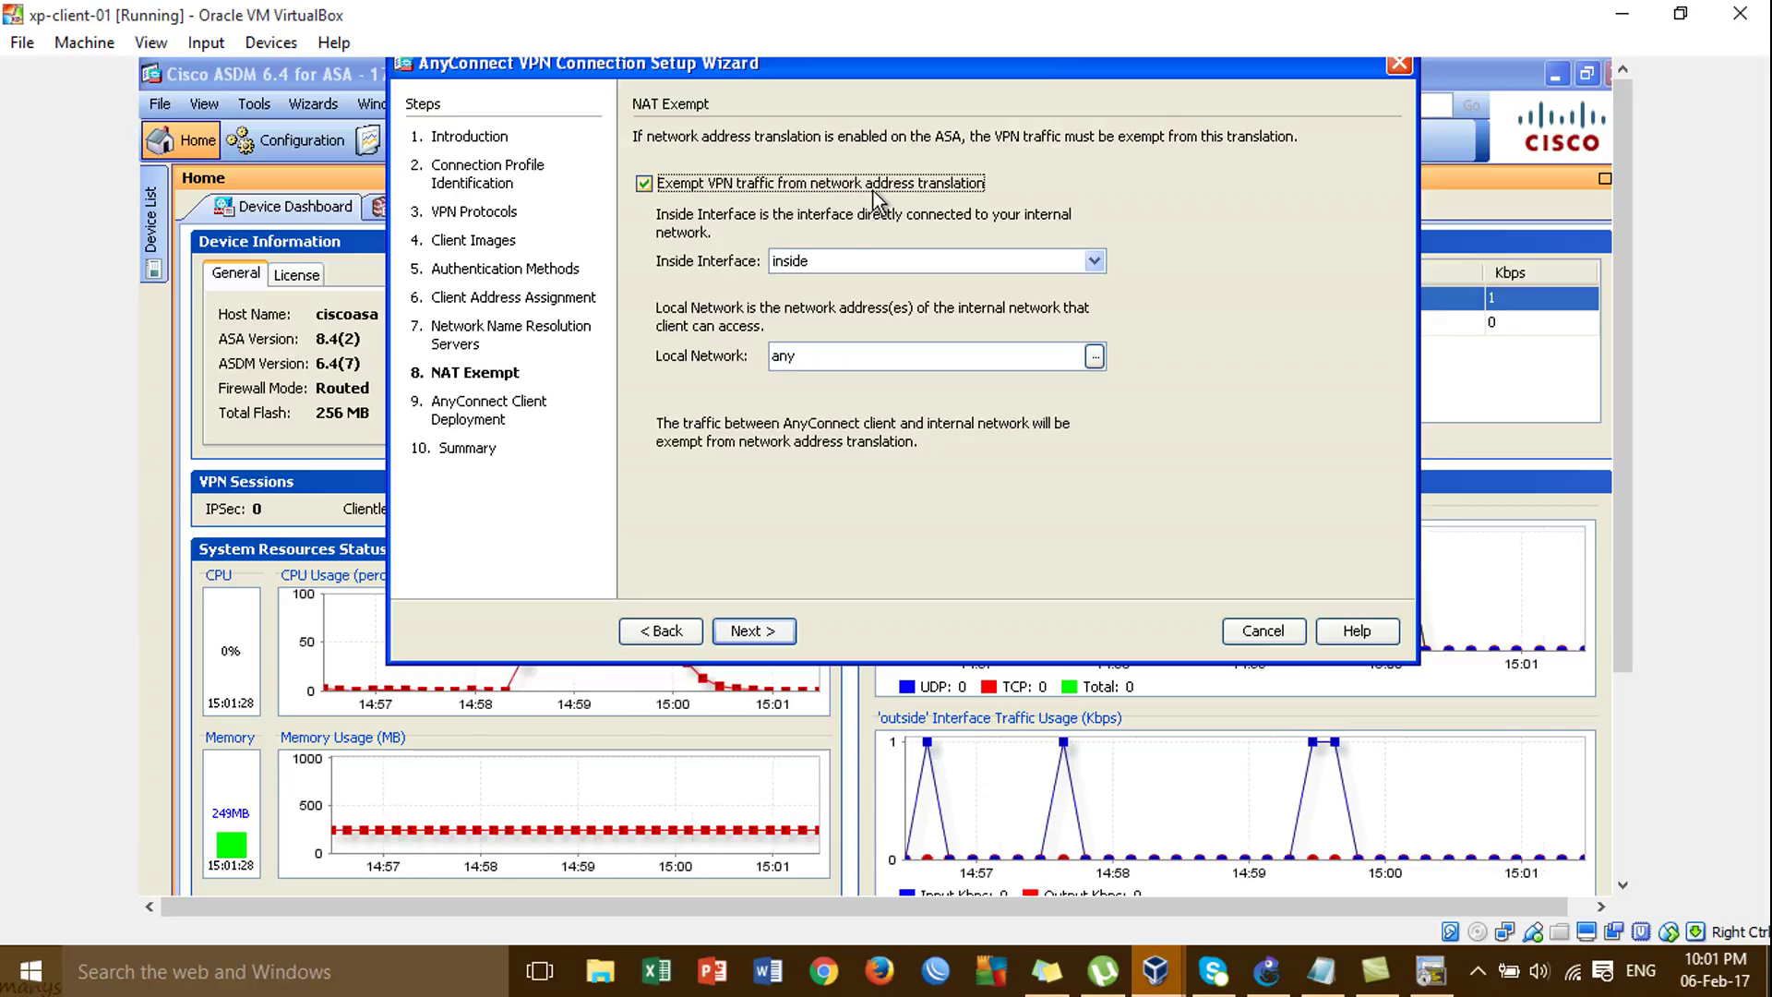
{"action": "left_click", "coordinate": [751, 635]}
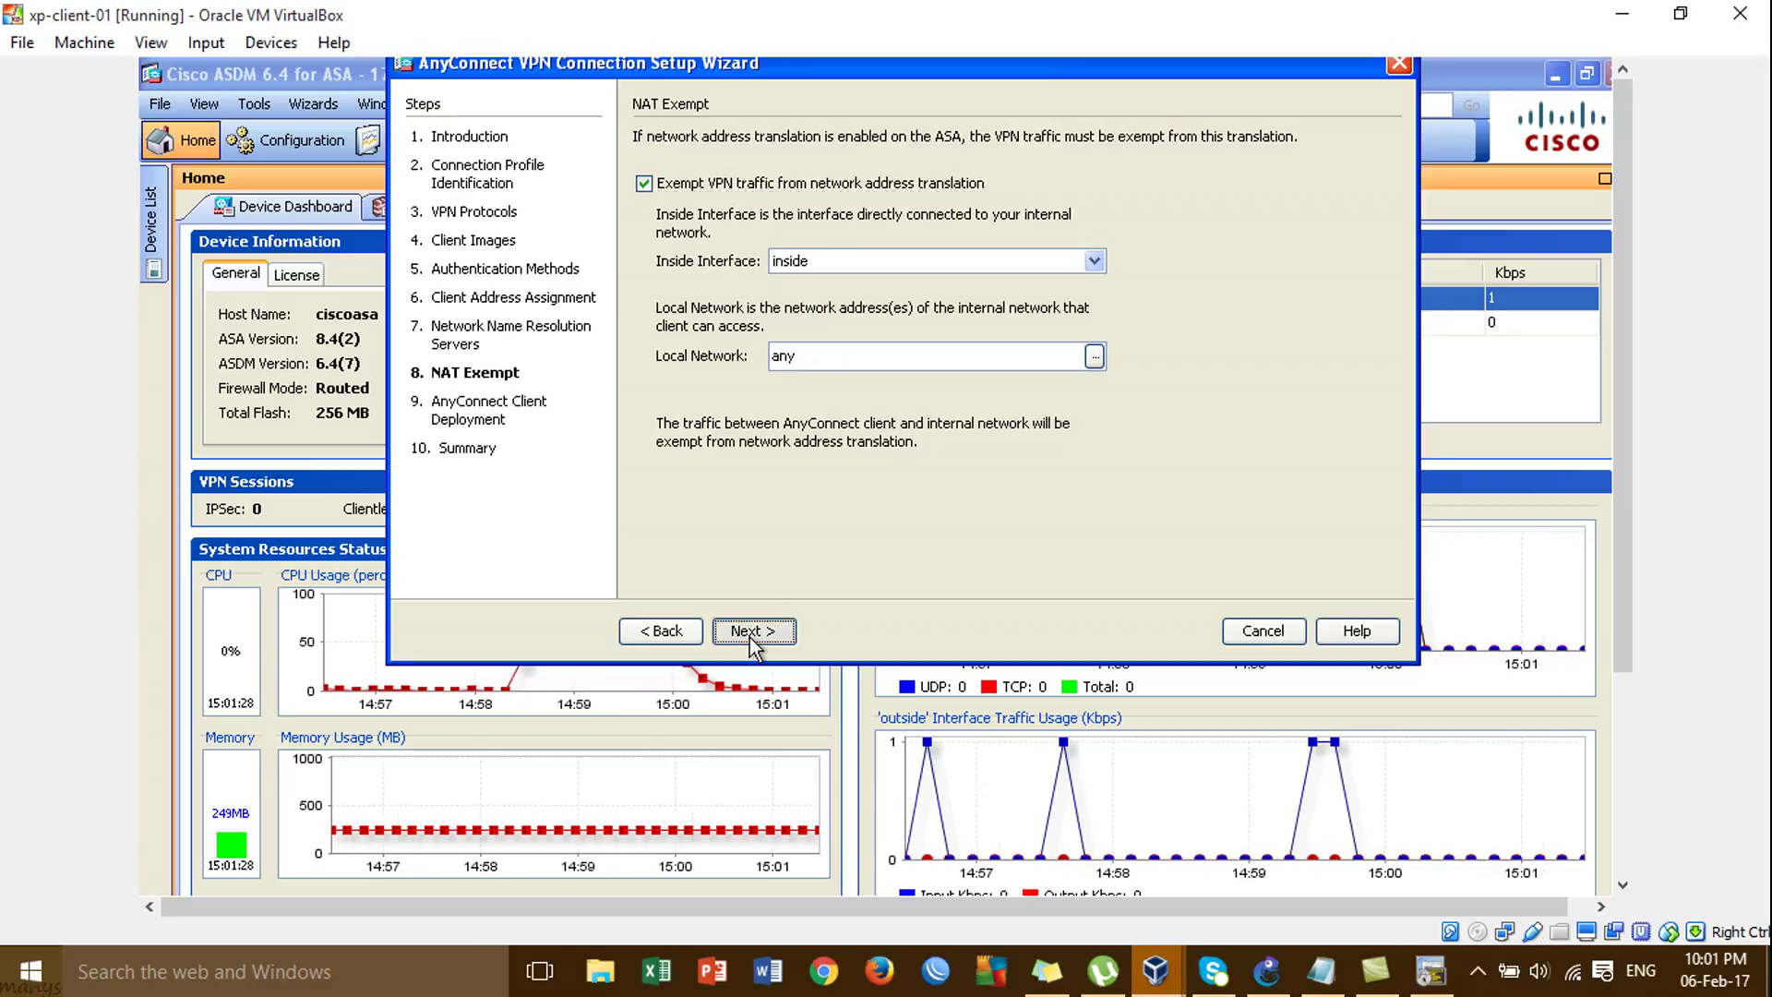
{"action": "left_click", "coordinate": [753, 635]}
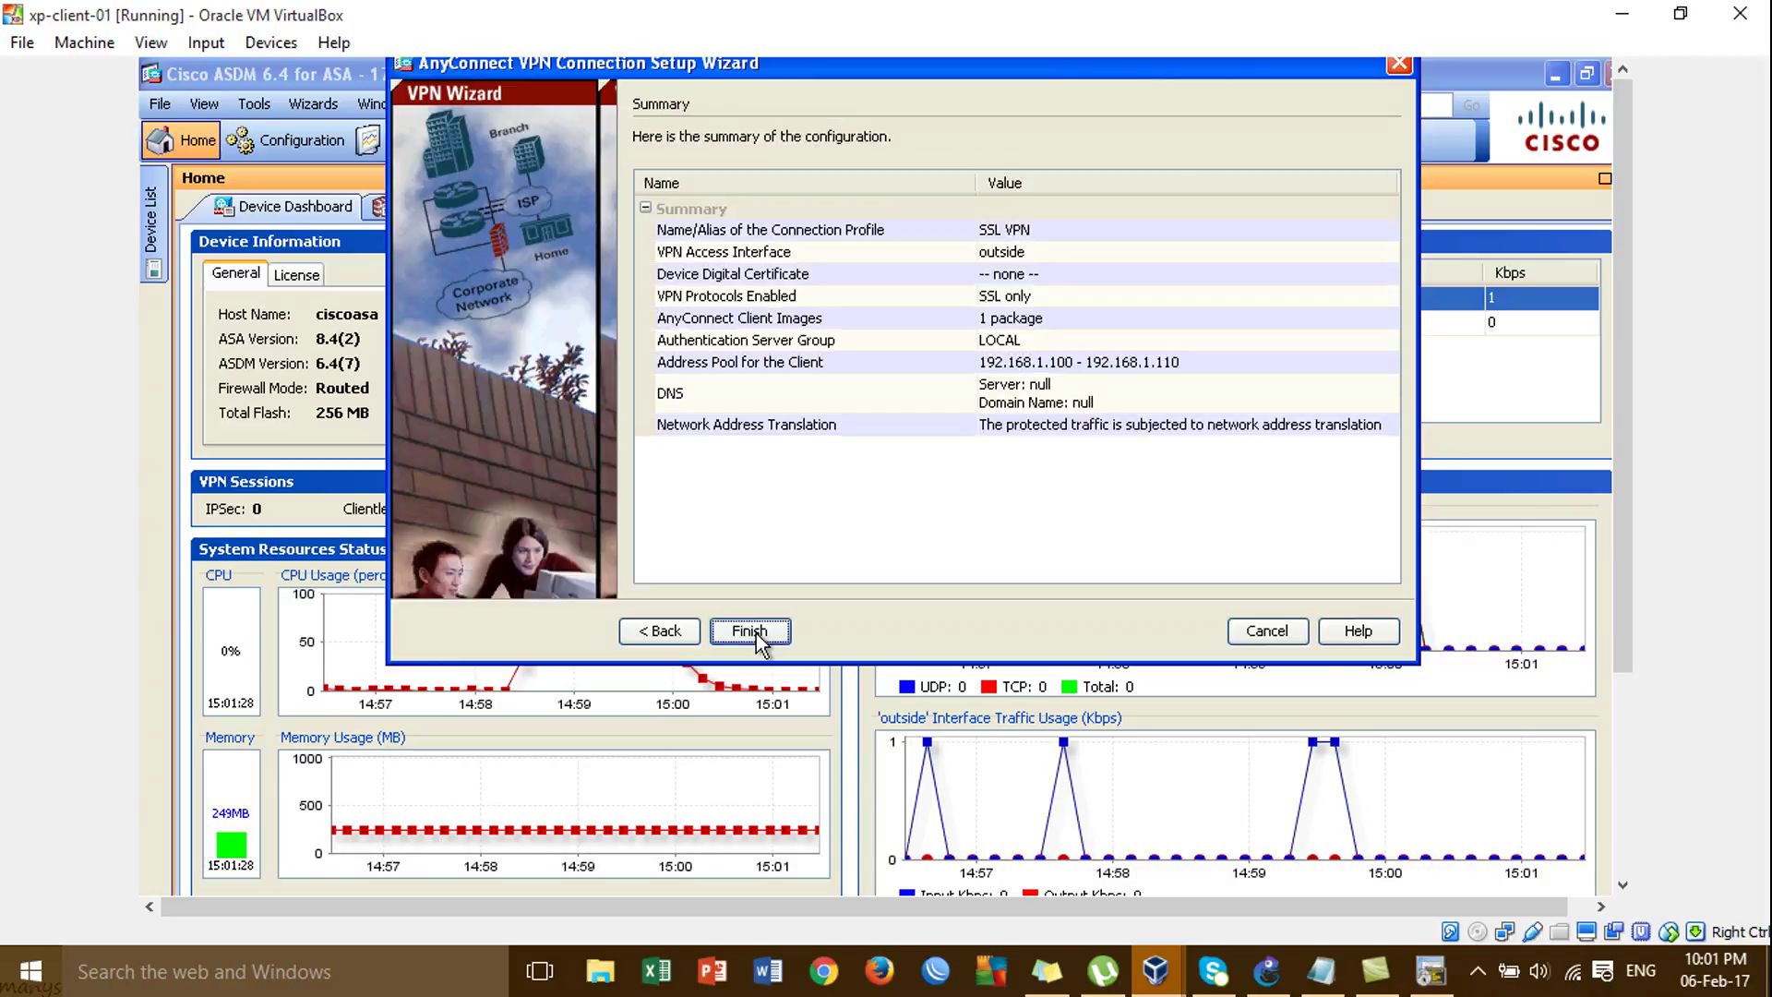
Finish the wizard so ASDM delivers the AnyConnect SSL VPN configuration to the ASA
{"action": "left_click", "coordinate": [749, 632]}
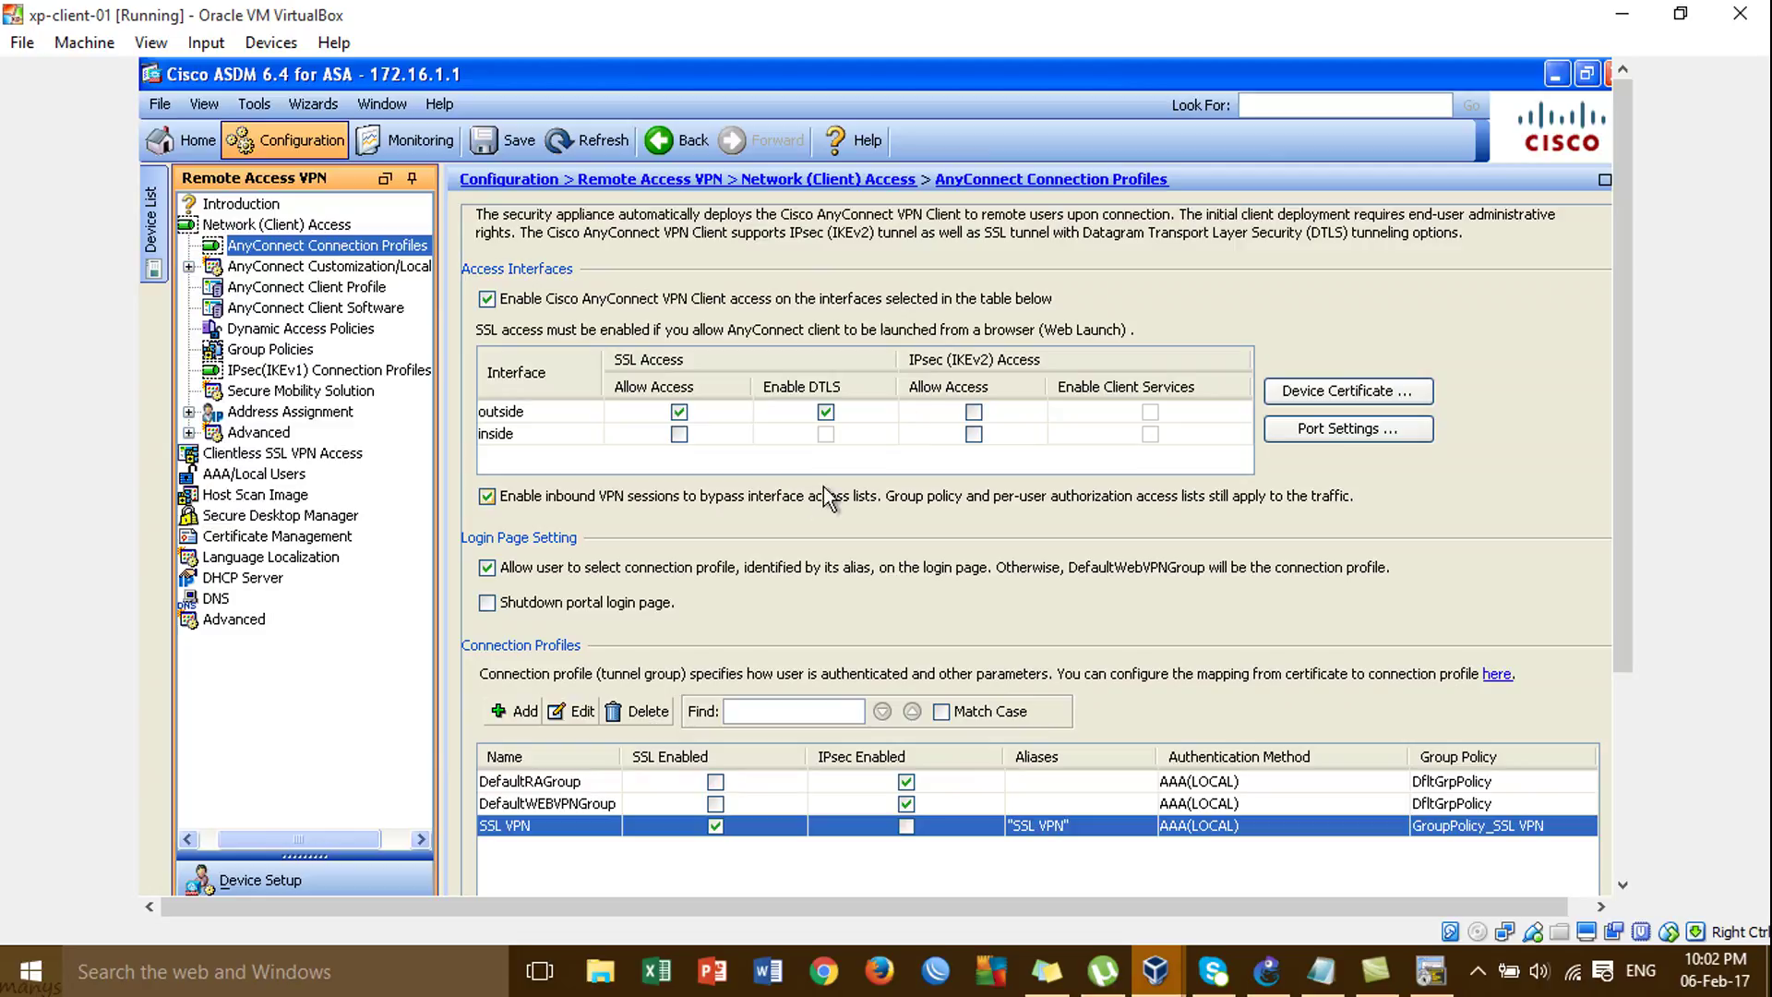
{"action": "left_click", "coordinate": [1622, 13]}
Hide the ASA-1 console and scroll the GNS3 canvas to show winxp-client-03
{"action": "left_click", "coordinate": [1630, 131]}
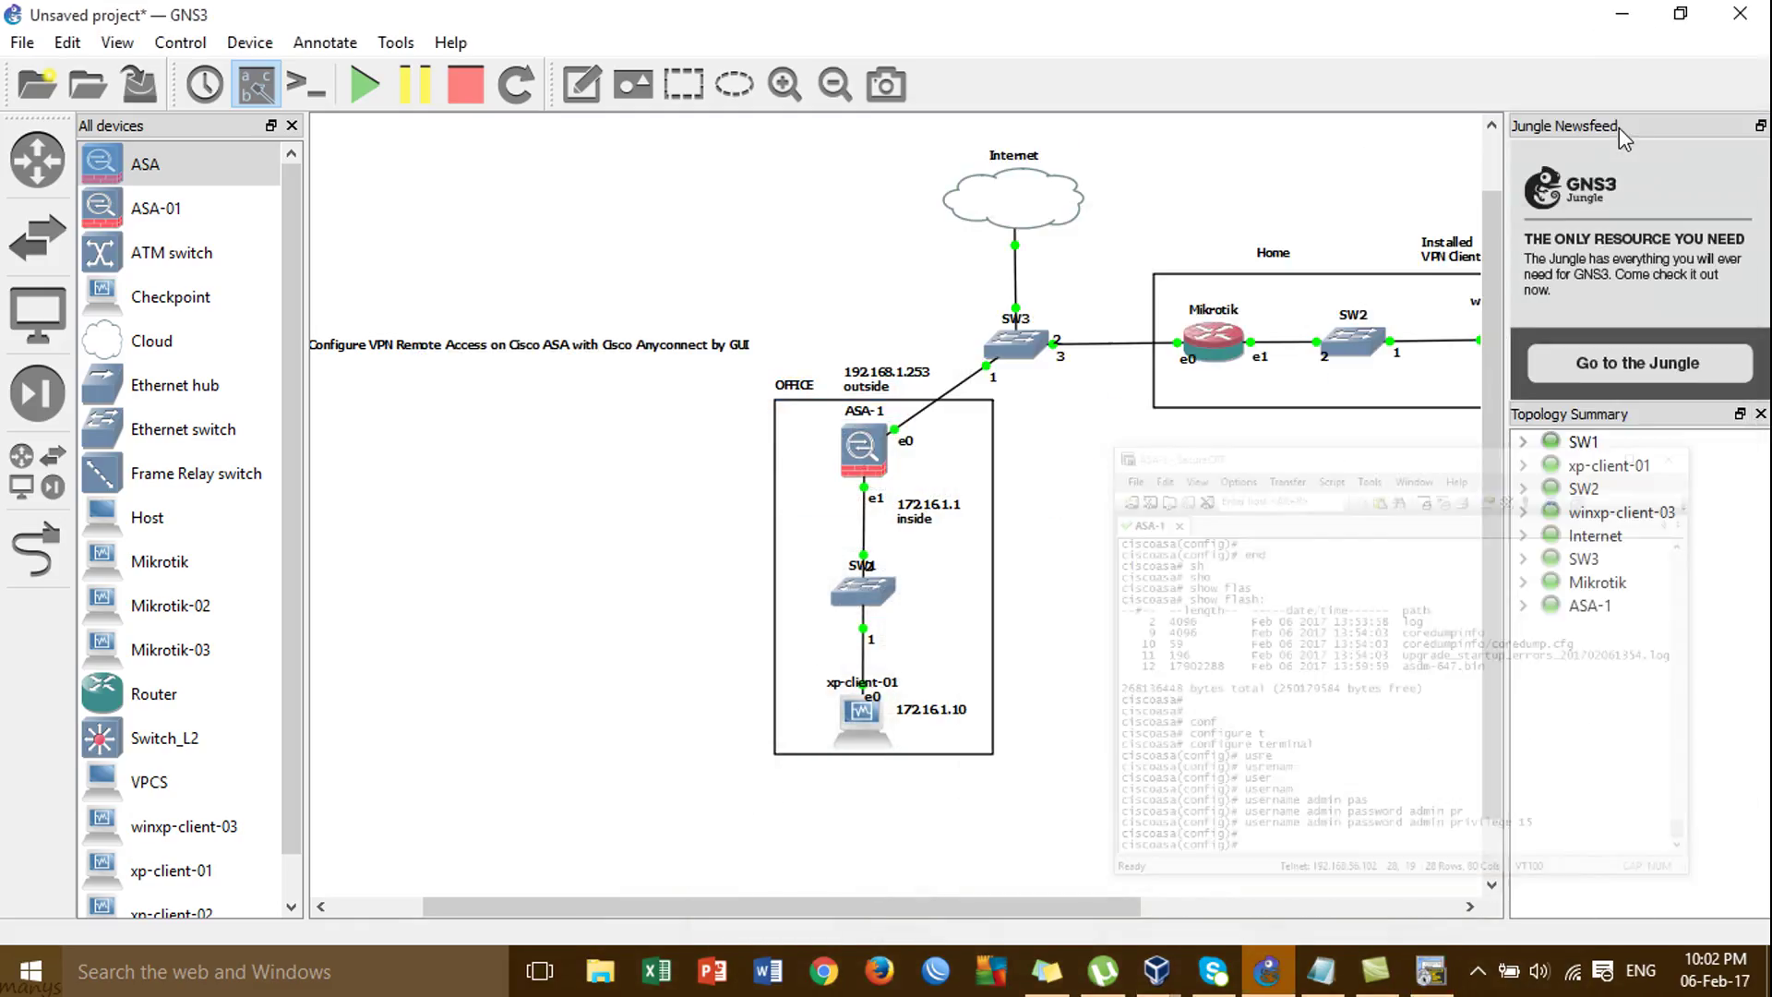
{"action": "left_click_drag", "start_coordinate": [901, 908], "coordinate": [1076, 933]}
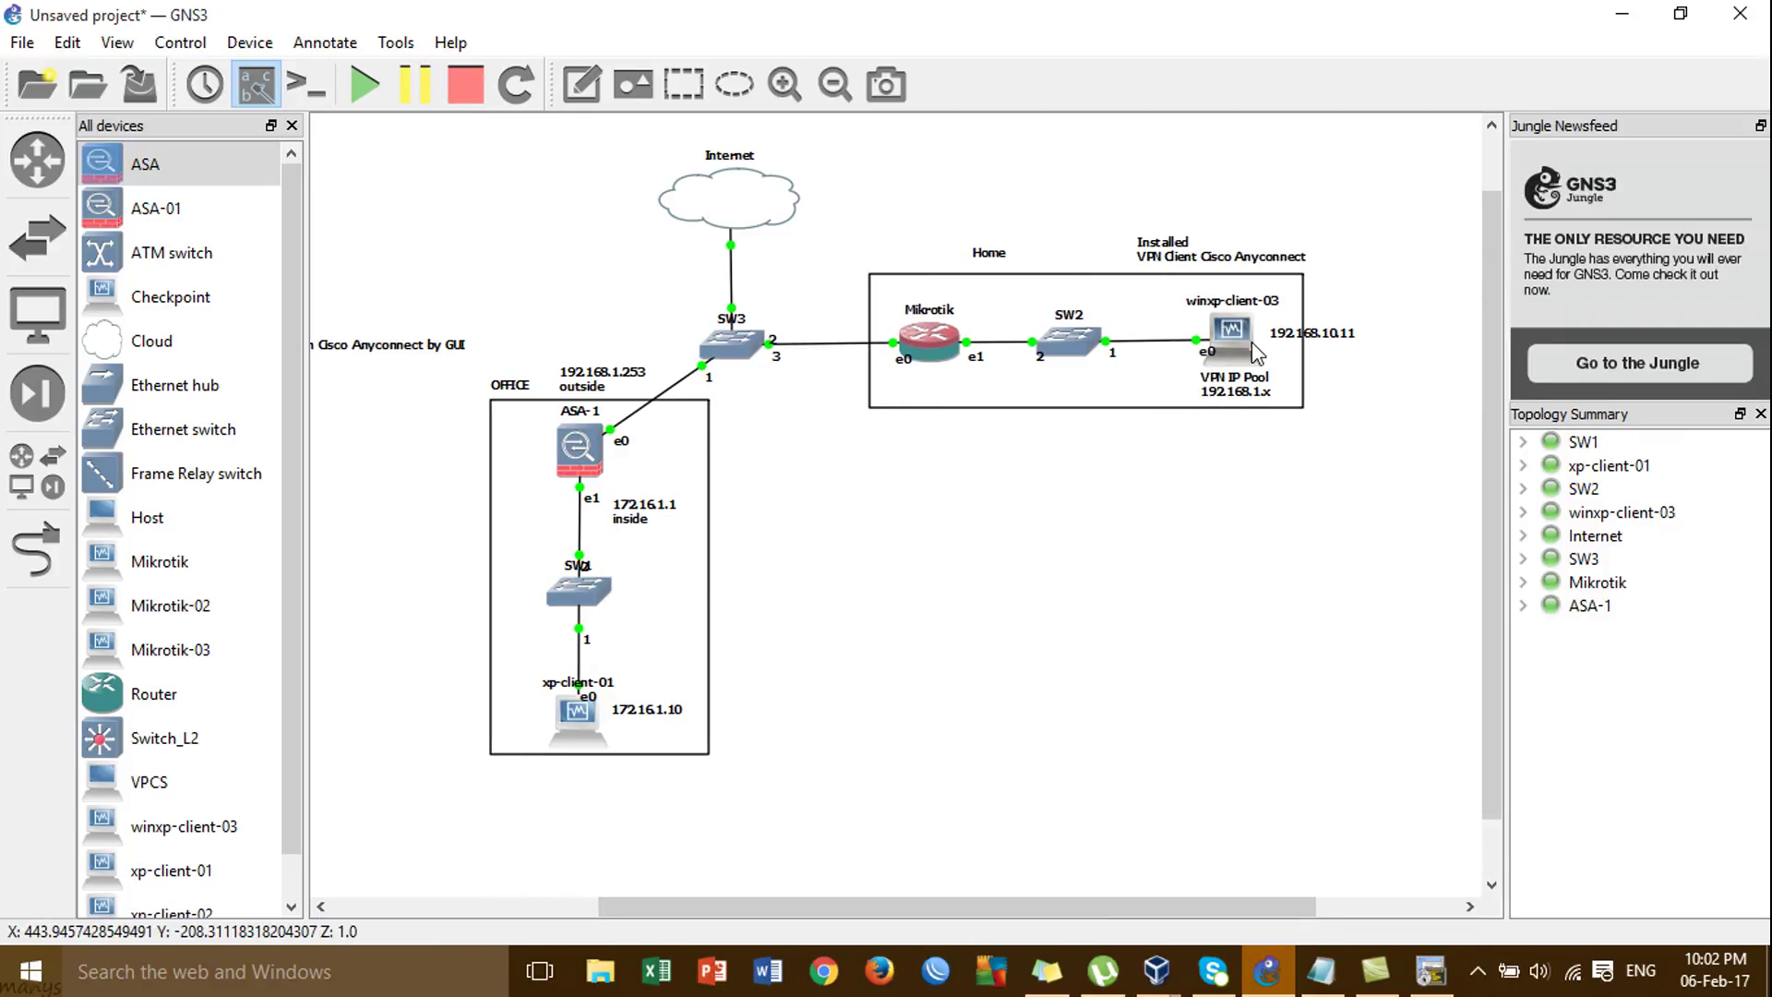
{"action": "mouse_move", "coordinate": [1256, 353]}
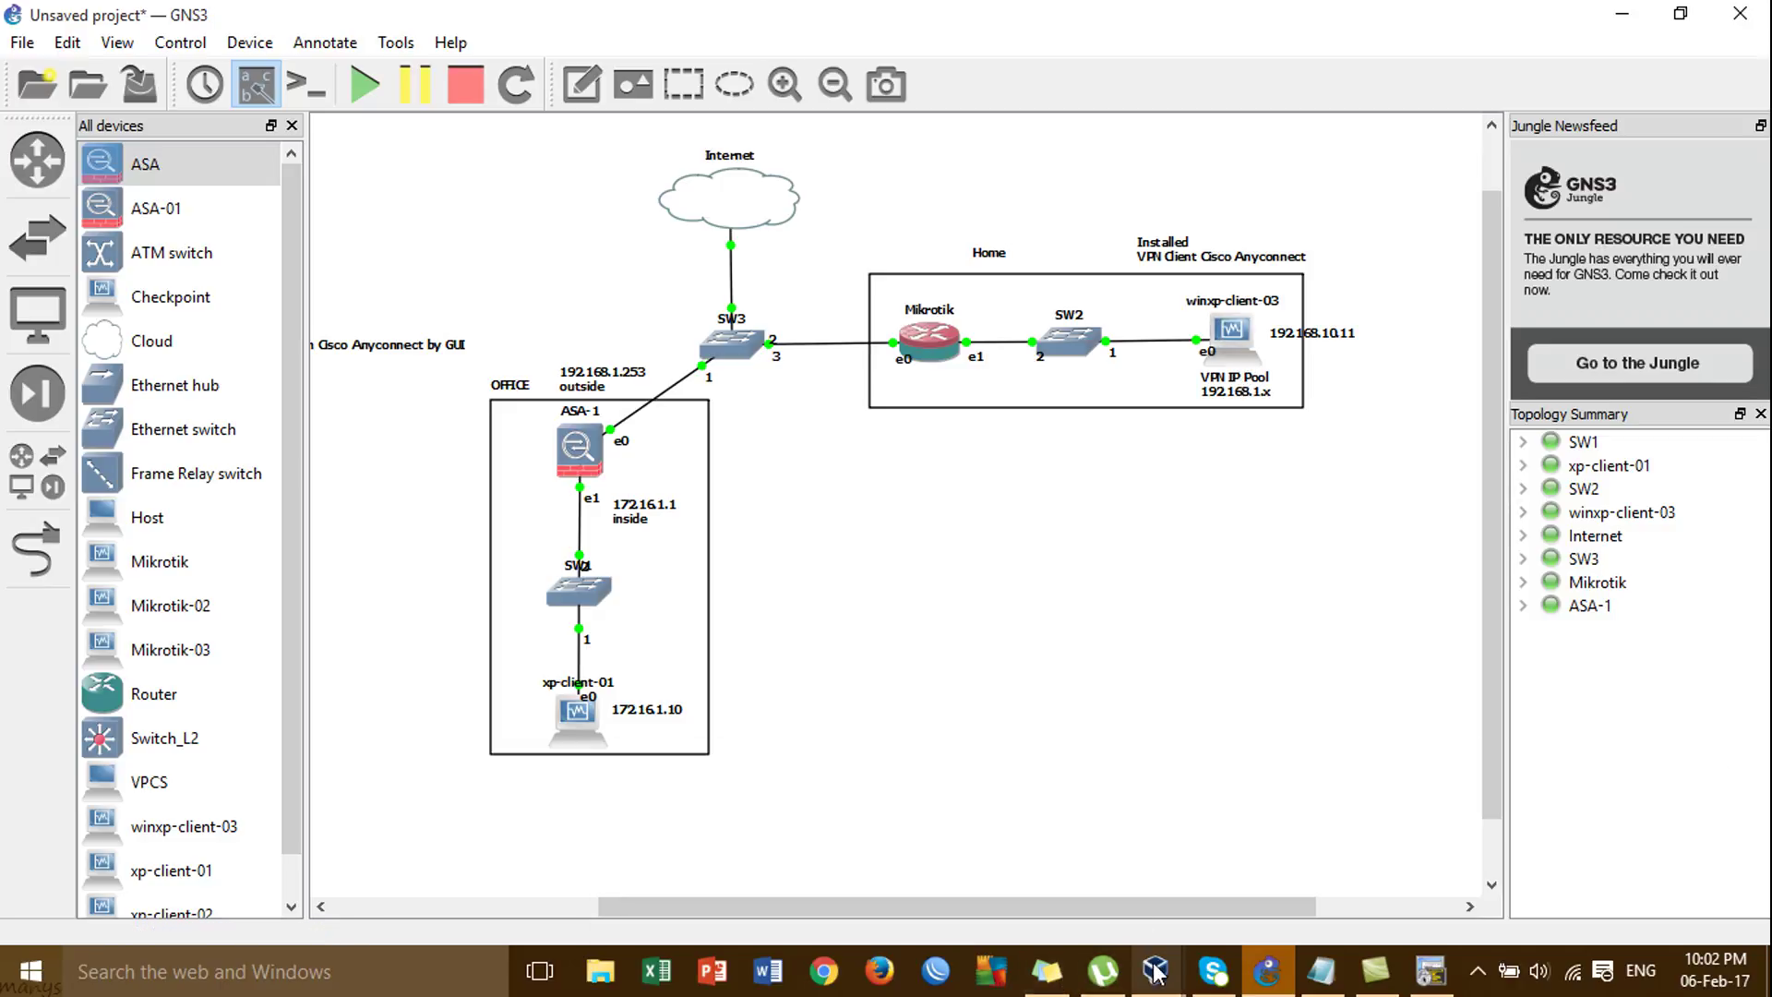
On winxp-client-03, run a continuous ping 172.16.1.10 -t from a command prompt
{"action": "mouse_move", "coordinate": [1155, 969]}
{"action": "left_click", "coordinate": [1285, 818]}
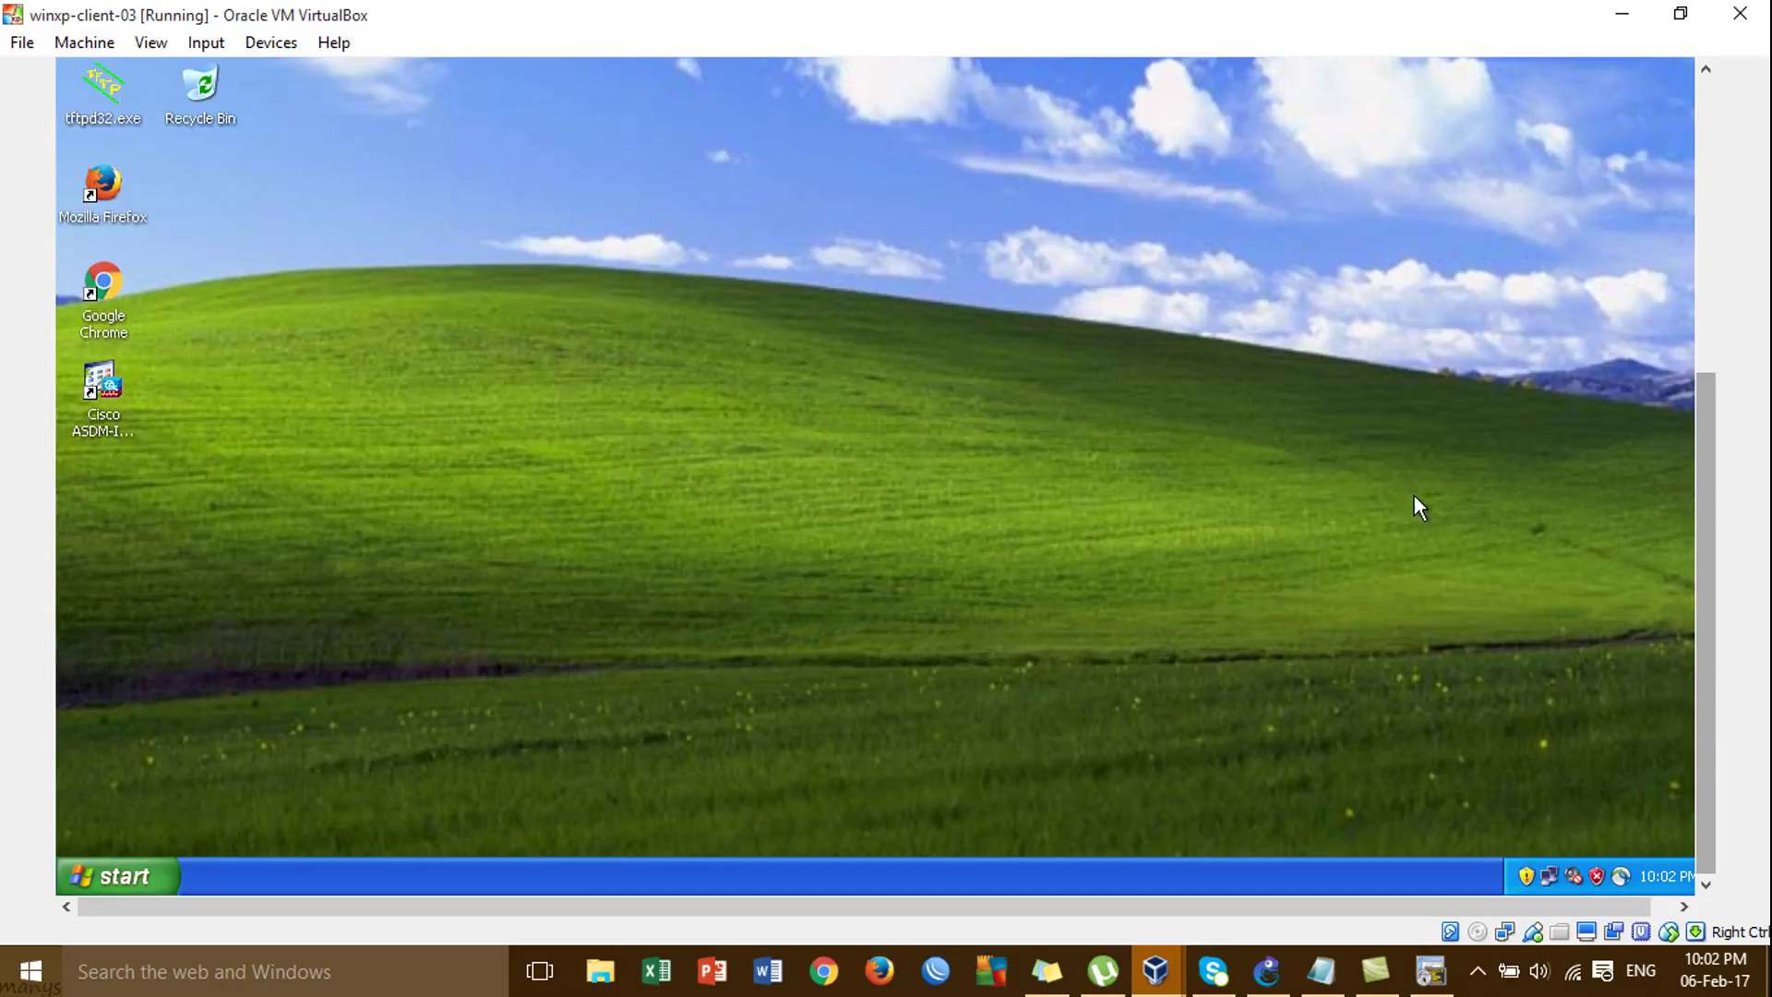
{"action": "key", "text": "super+r"}
{"action": "type", "text": "cmd"}
{"action": "key", "text": "Return"}
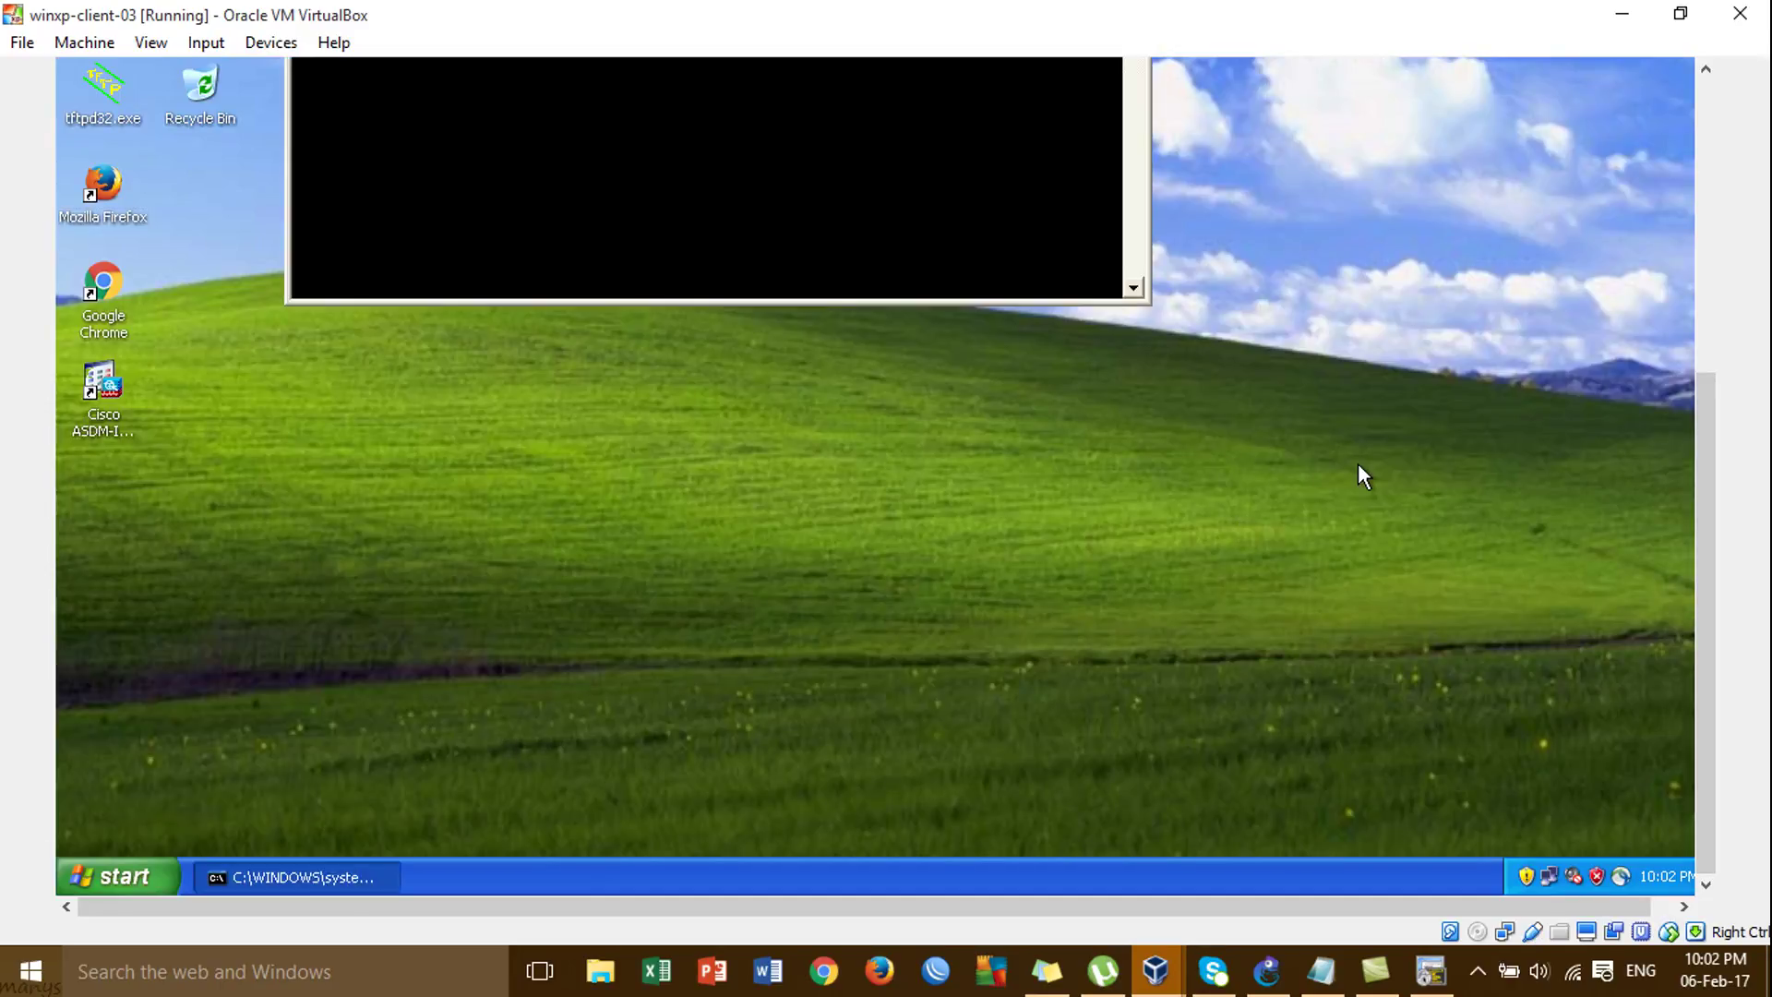
{"action": "left_click", "coordinate": [1705, 170]}
{"action": "type", "text": "cd\\"}
{"action": "key", "text": "Return"}
{"action": "key", "text": "Return"}
{"action": "key", "text": "Return"}
{"action": "key", "text": "Return"}
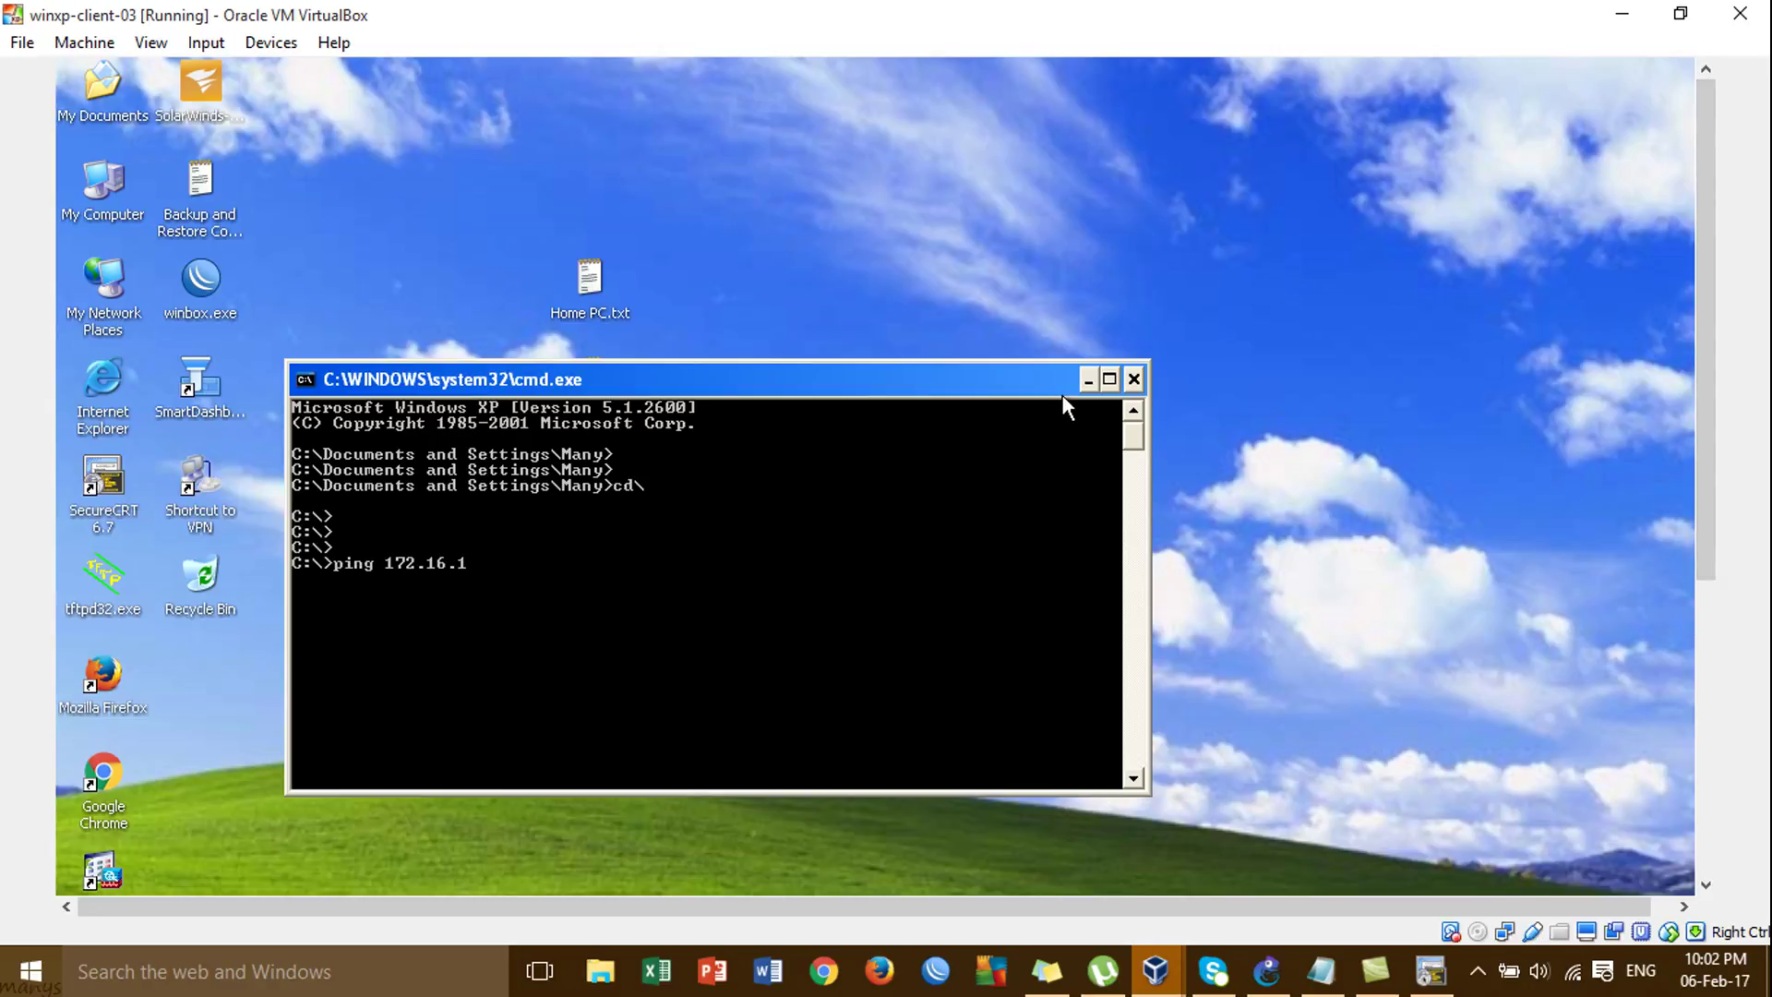
{"action": "type", "text": "ping 172.16.1.10 -t"}
{"action": "key", "text": "Return"}
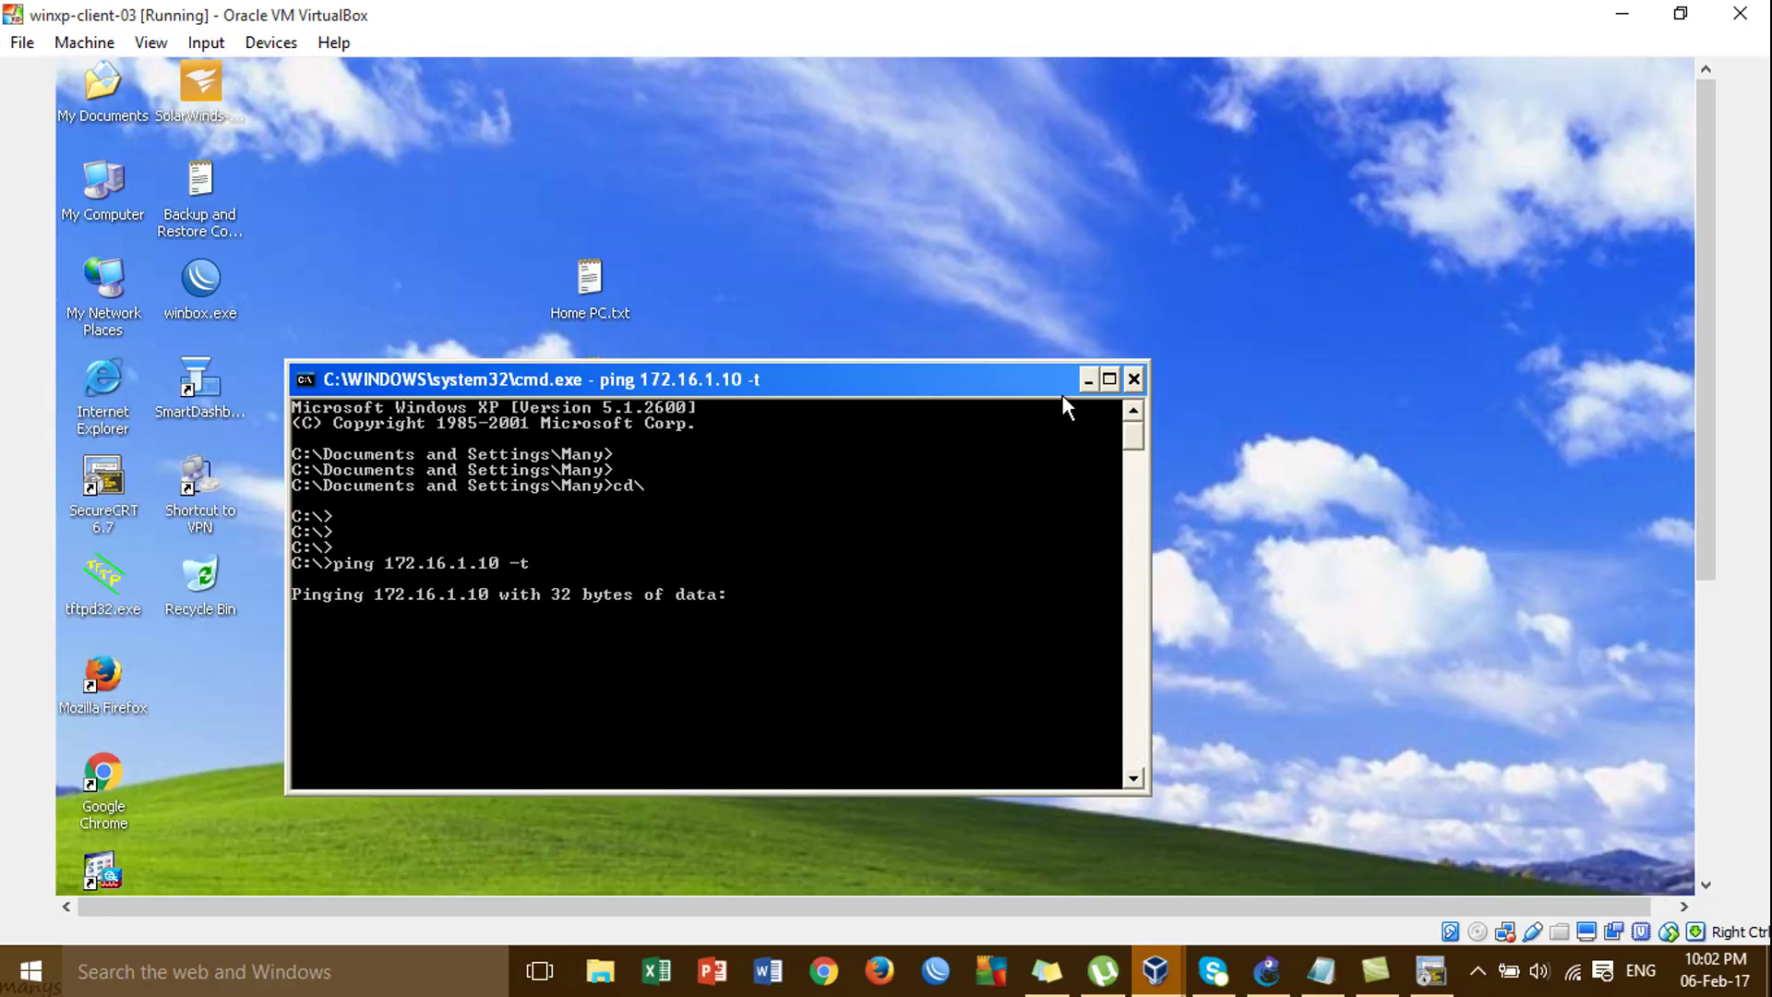
Rearrange the VM and ping windows, then maximize the VirtualBox window
{"action": "left_click_drag", "start_coordinate": [1139, 9], "coordinate": [1237, 134]}
{"action": "left_click_drag", "start_coordinate": [1185, 499], "coordinate": [1013, 263]}
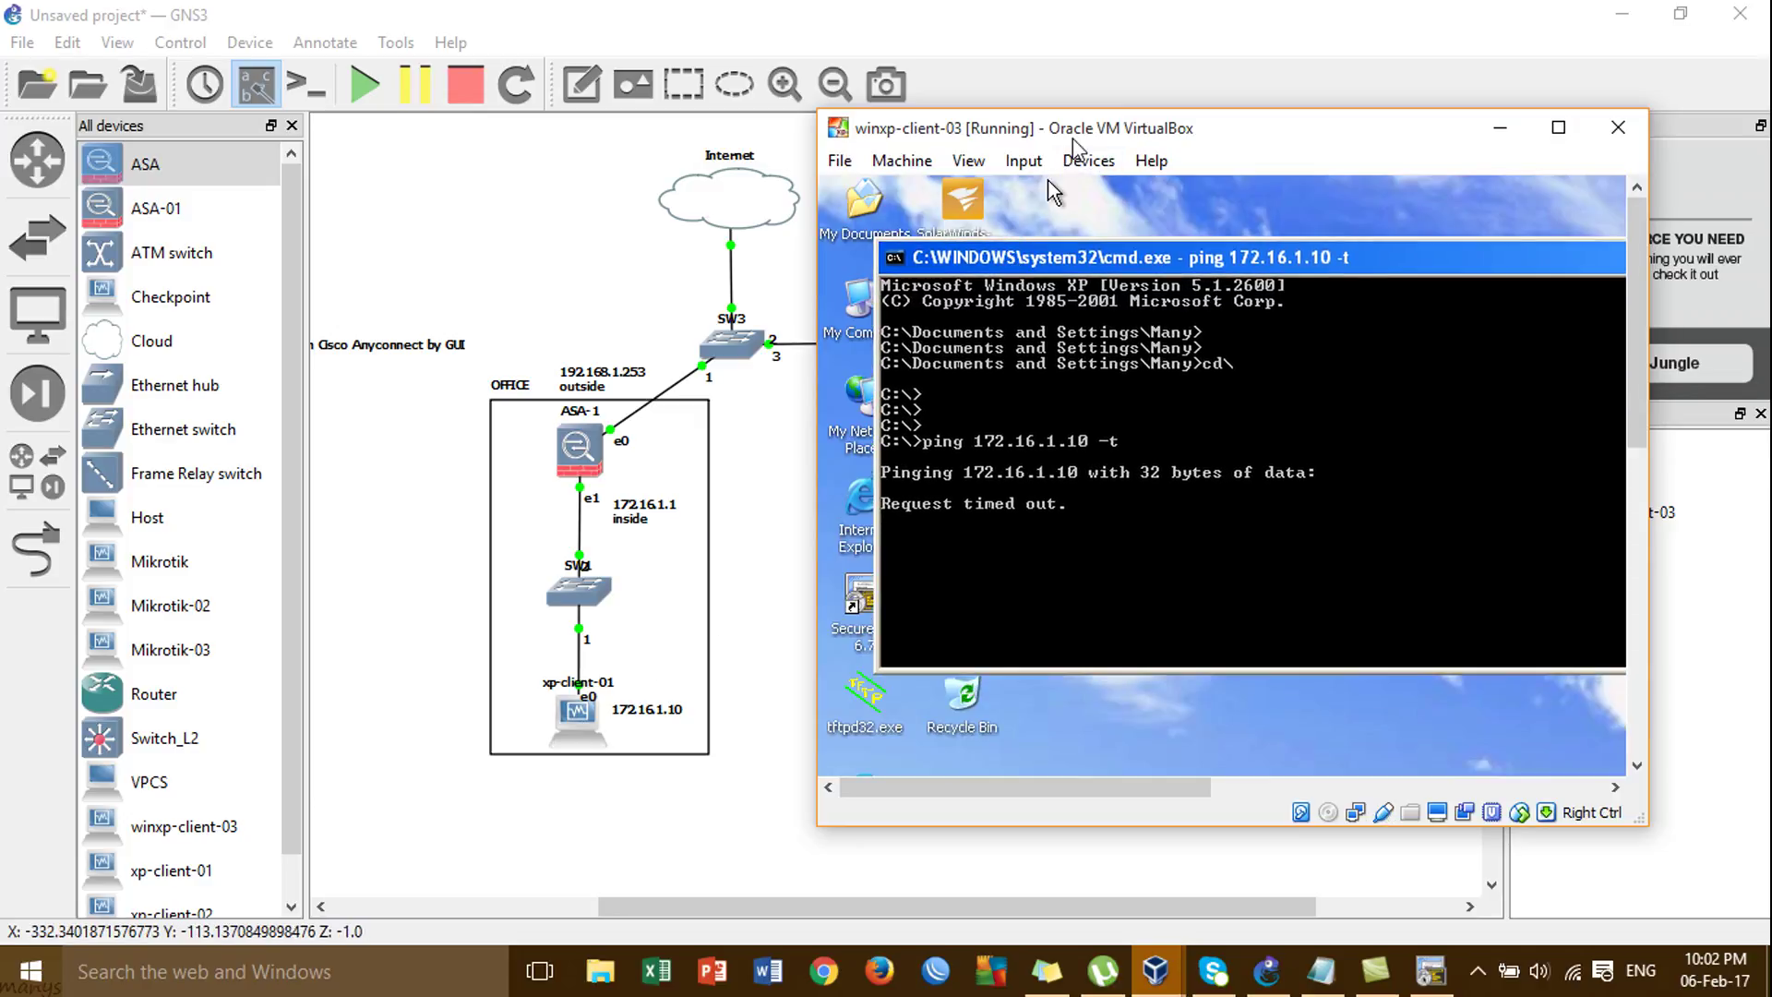
{"action": "left_click_drag", "start_coordinate": [1078, 138], "coordinate": [1137, 158]}
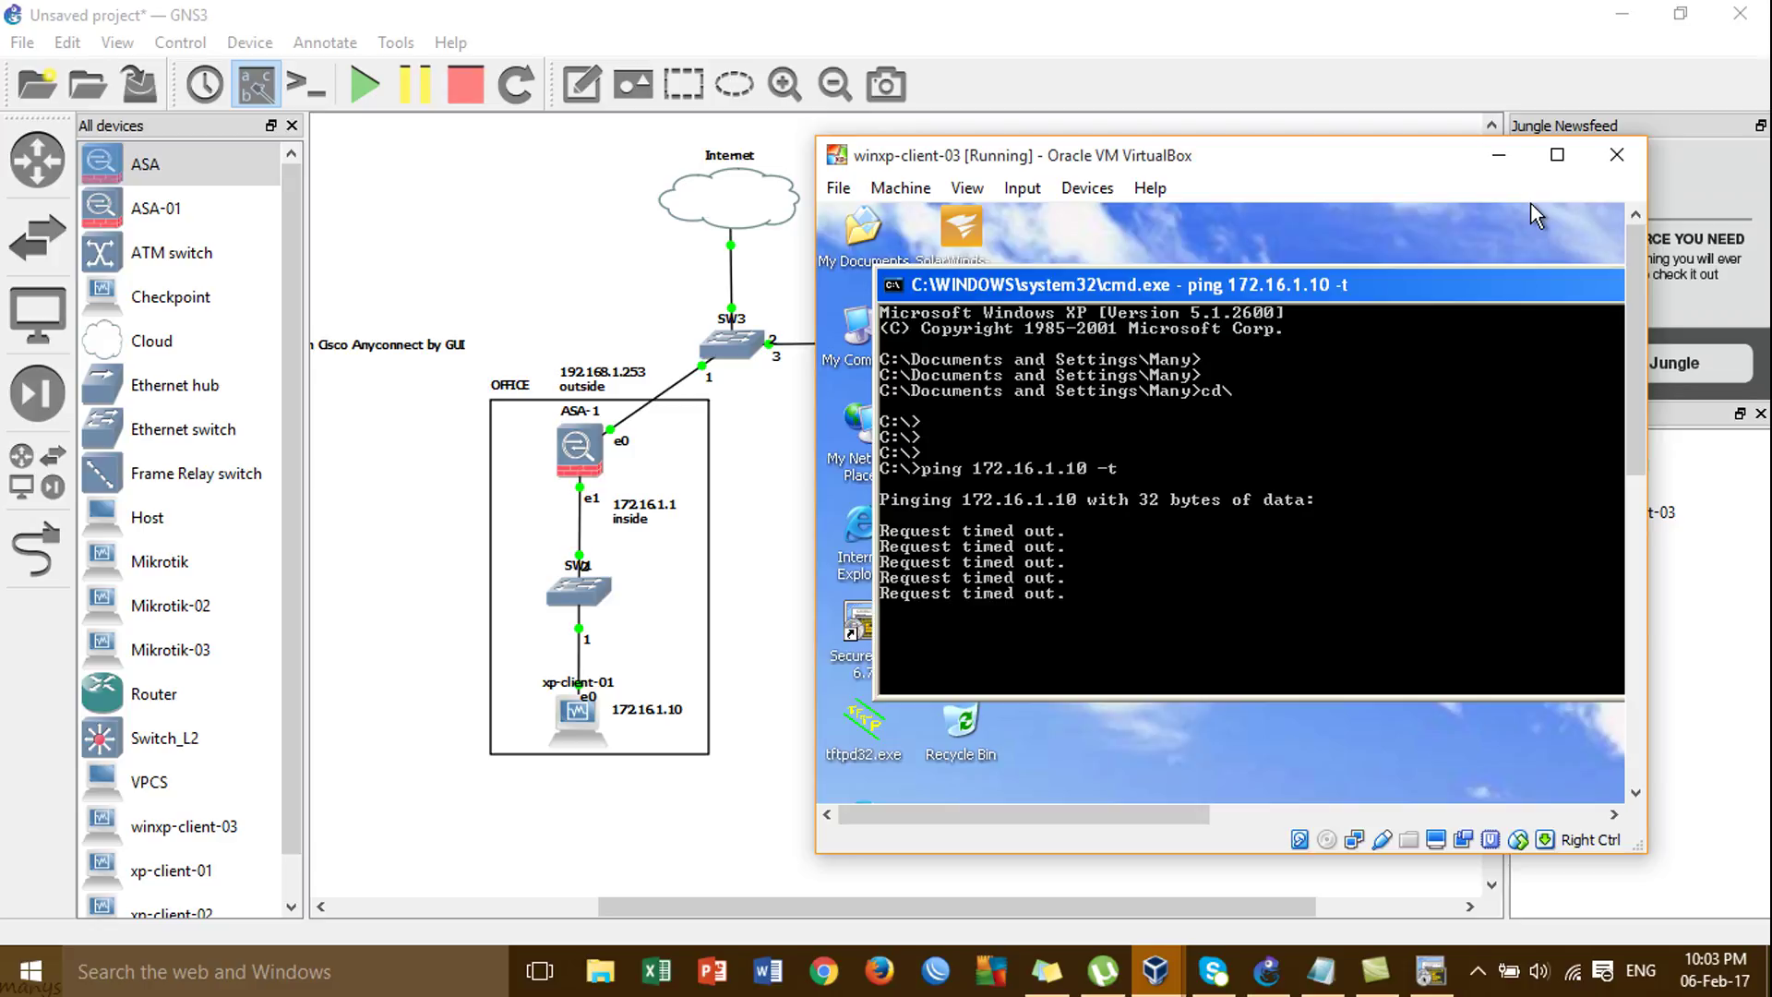
{"action": "left_click", "coordinate": [1557, 154]}
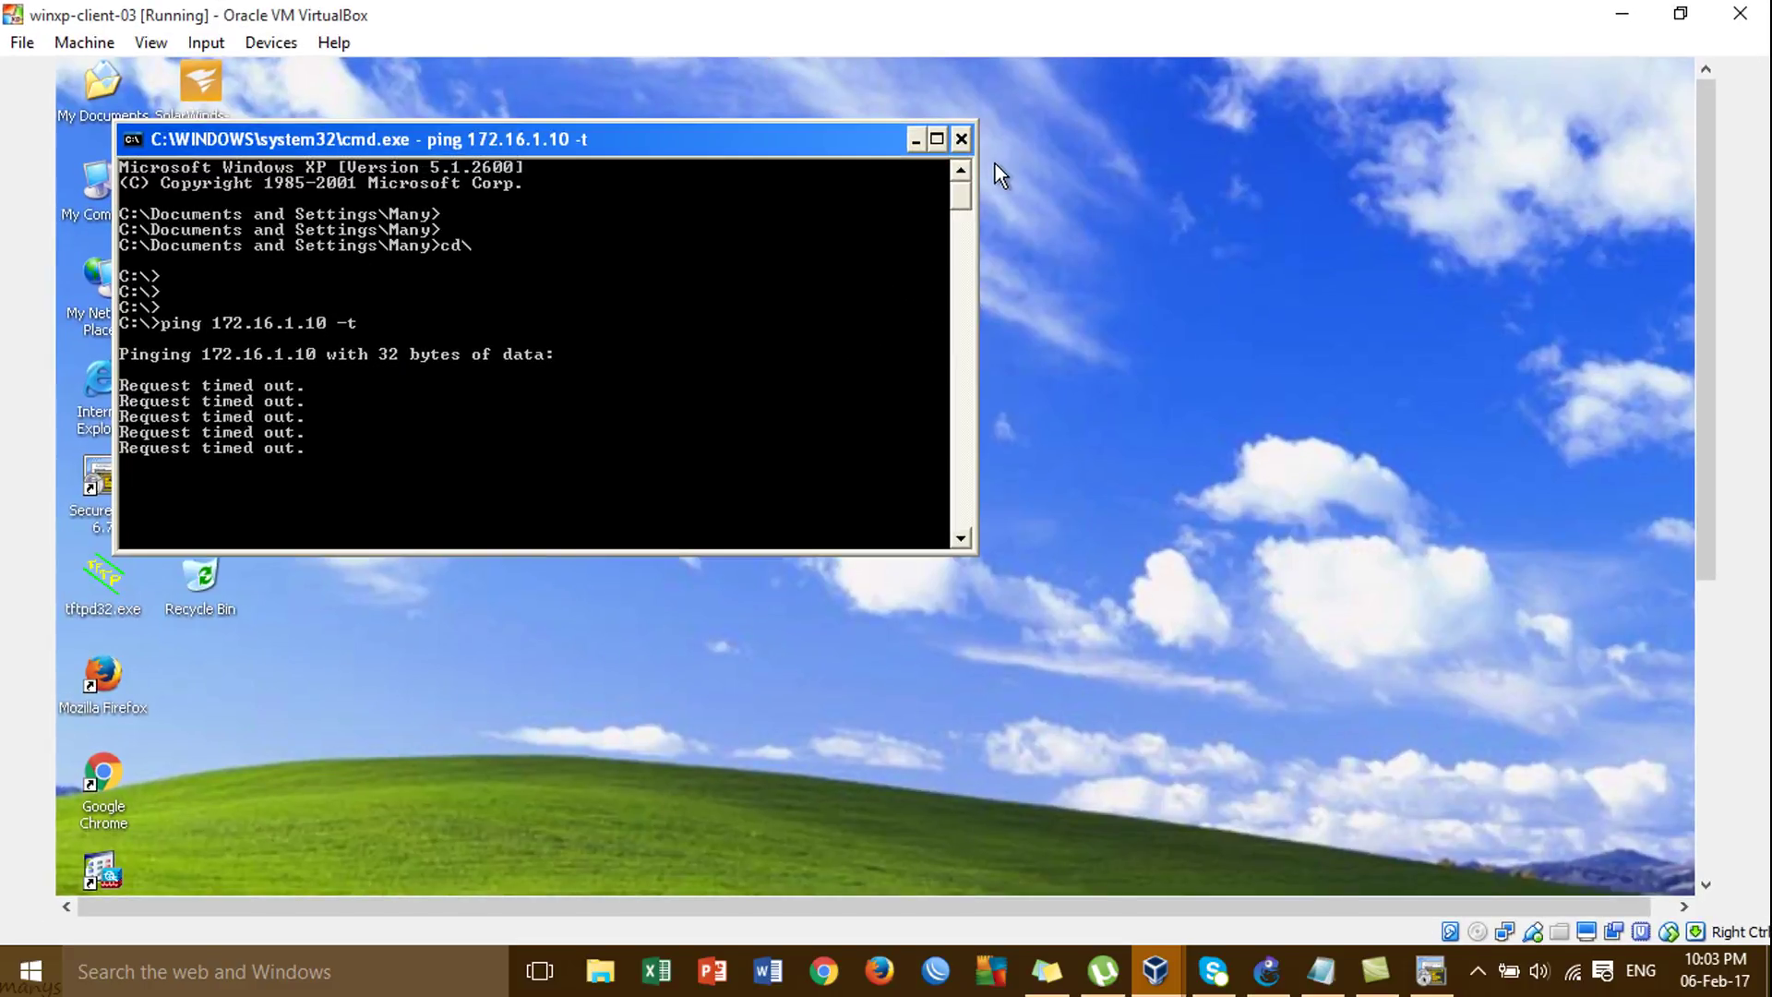
Launch Cisco AnyConnect Secure Mobility Client from Start > Programs > Cisco
{"action": "left_click", "coordinate": [1702, 739]}
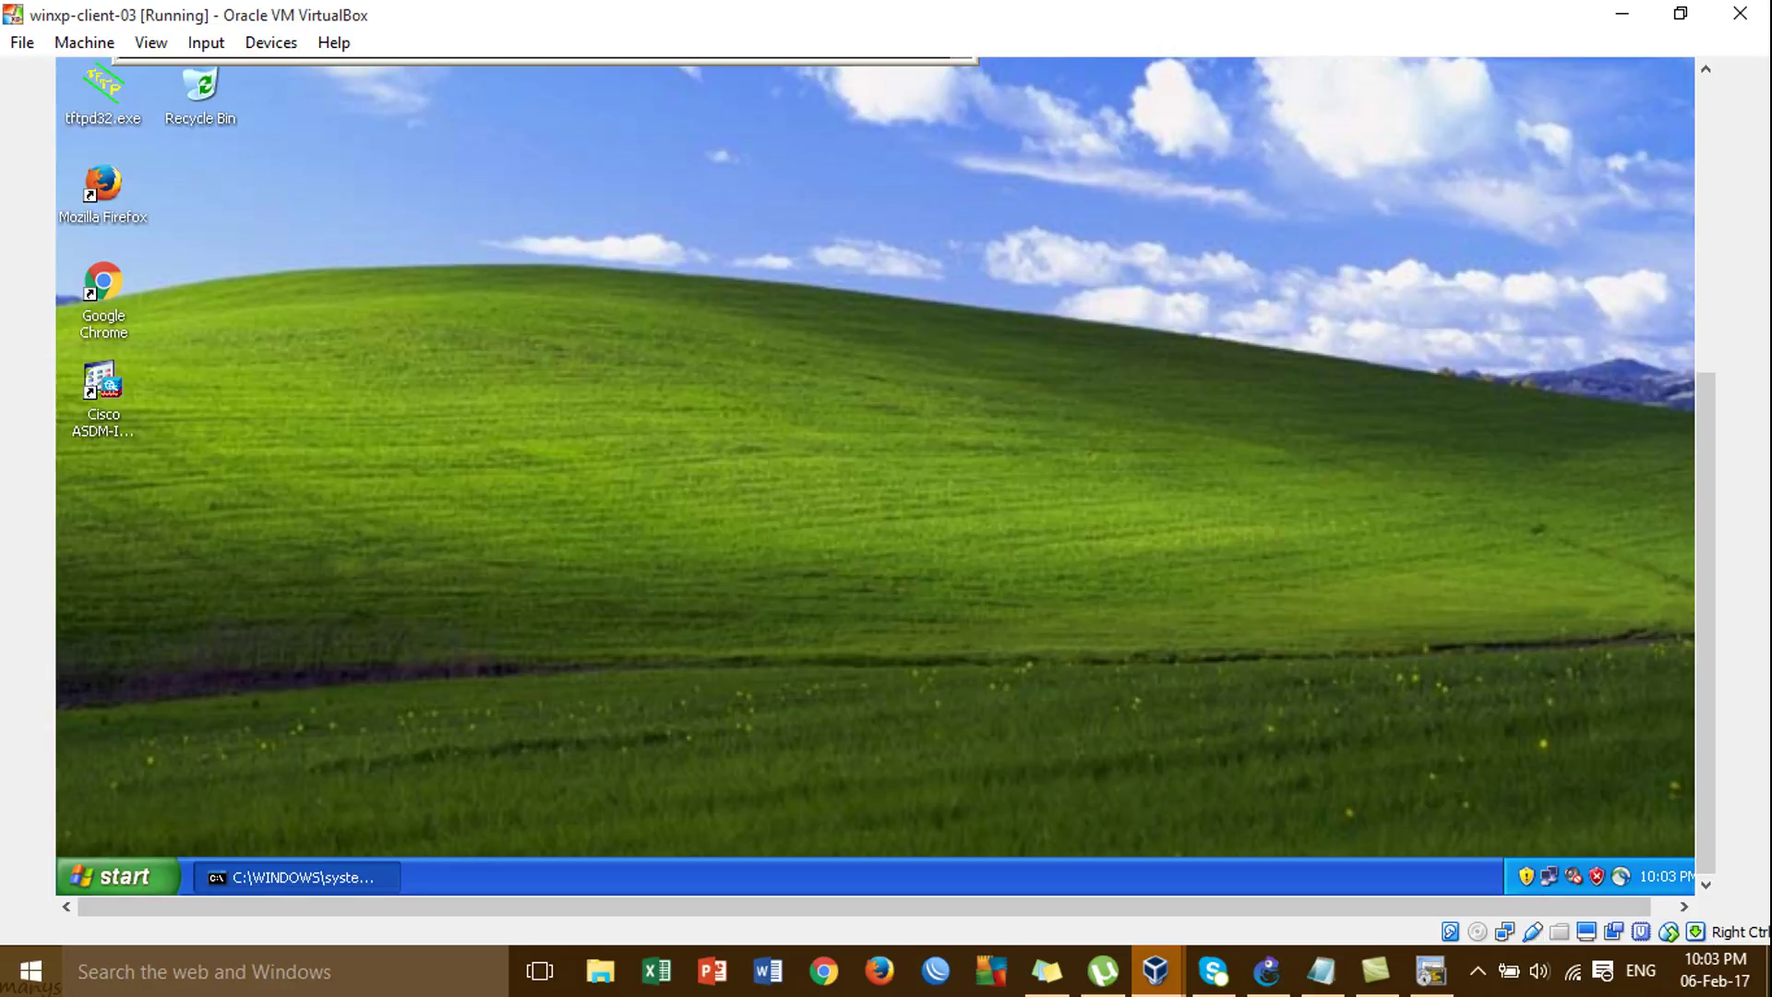
{"action": "left_click", "coordinate": [147, 873]}
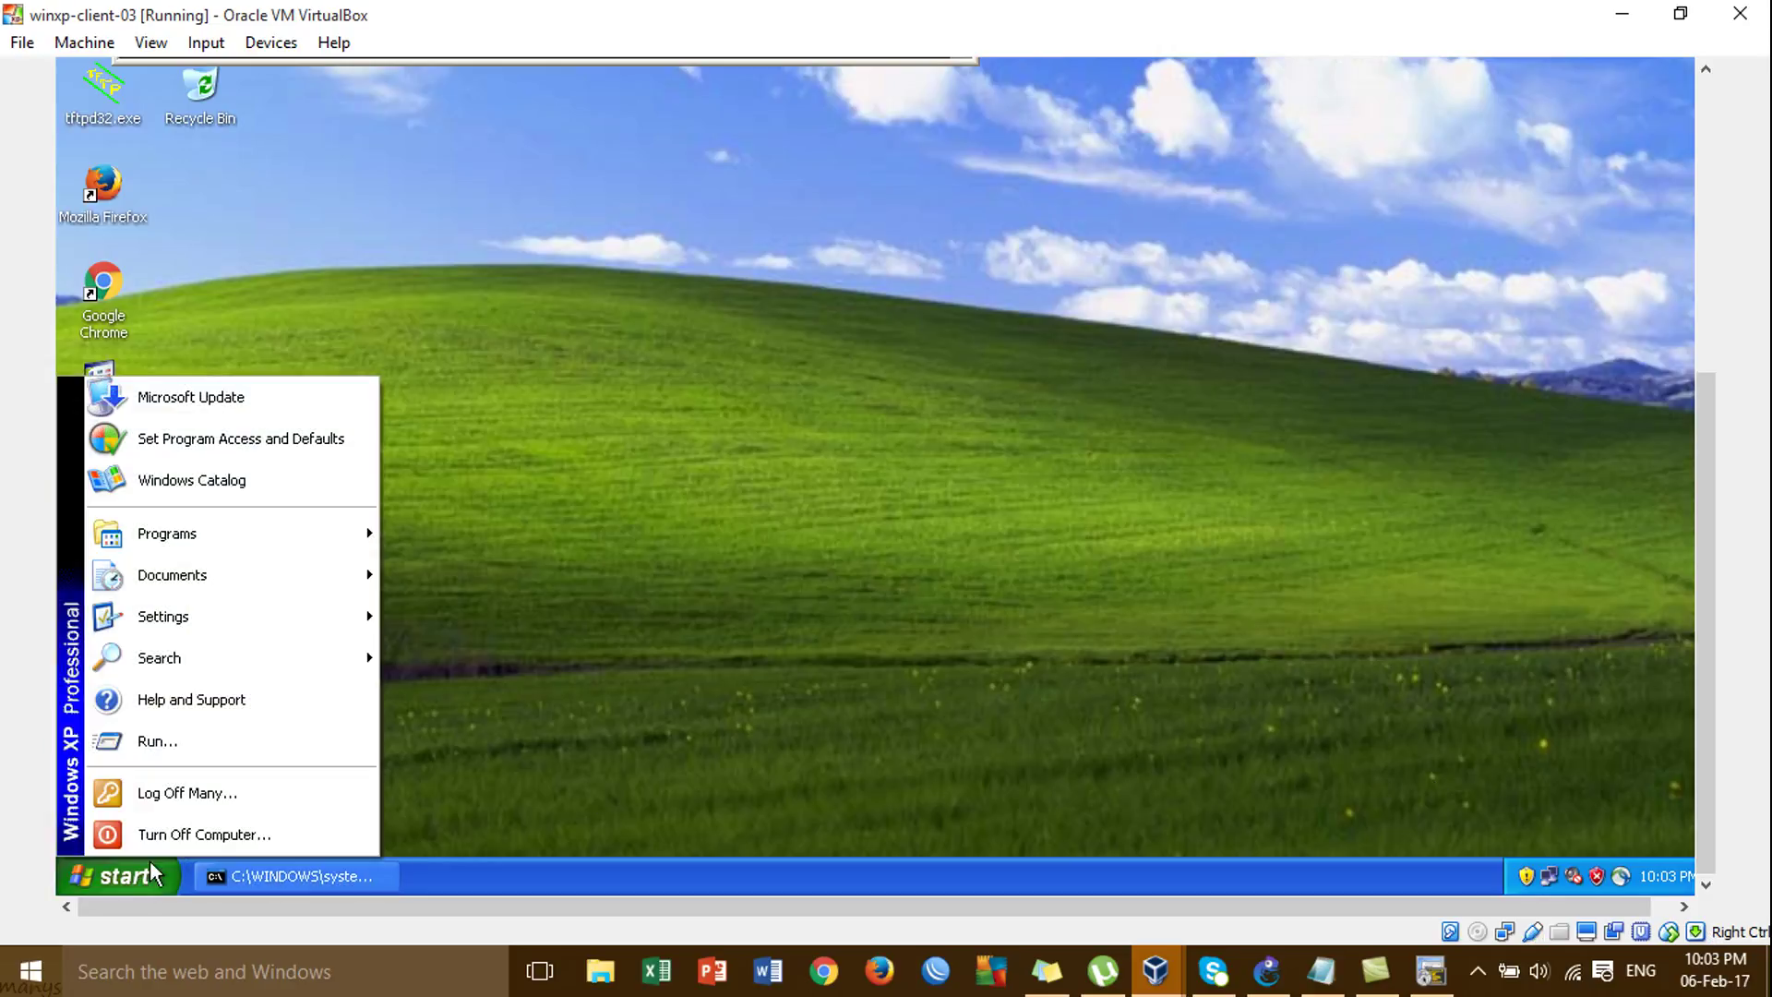
{"action": "mouse_move", "coordinate": [319, 551]}
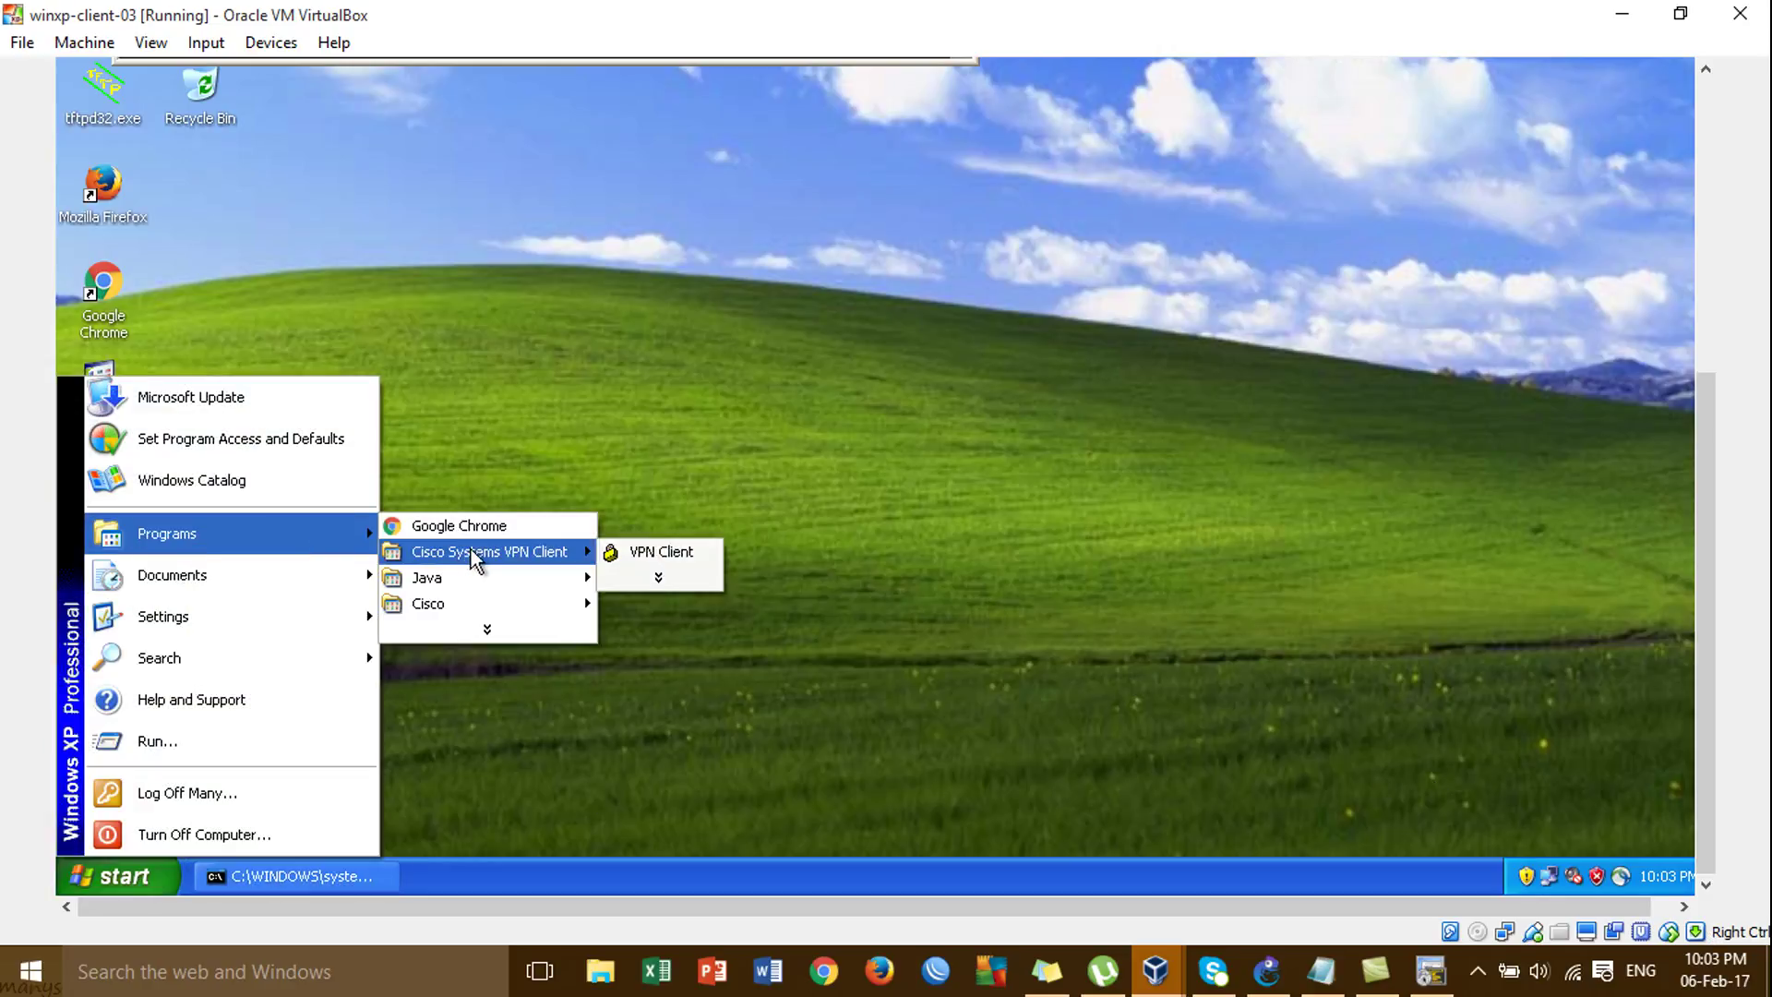
{"action": "mouse_move", "coordinate": [496, 616]}
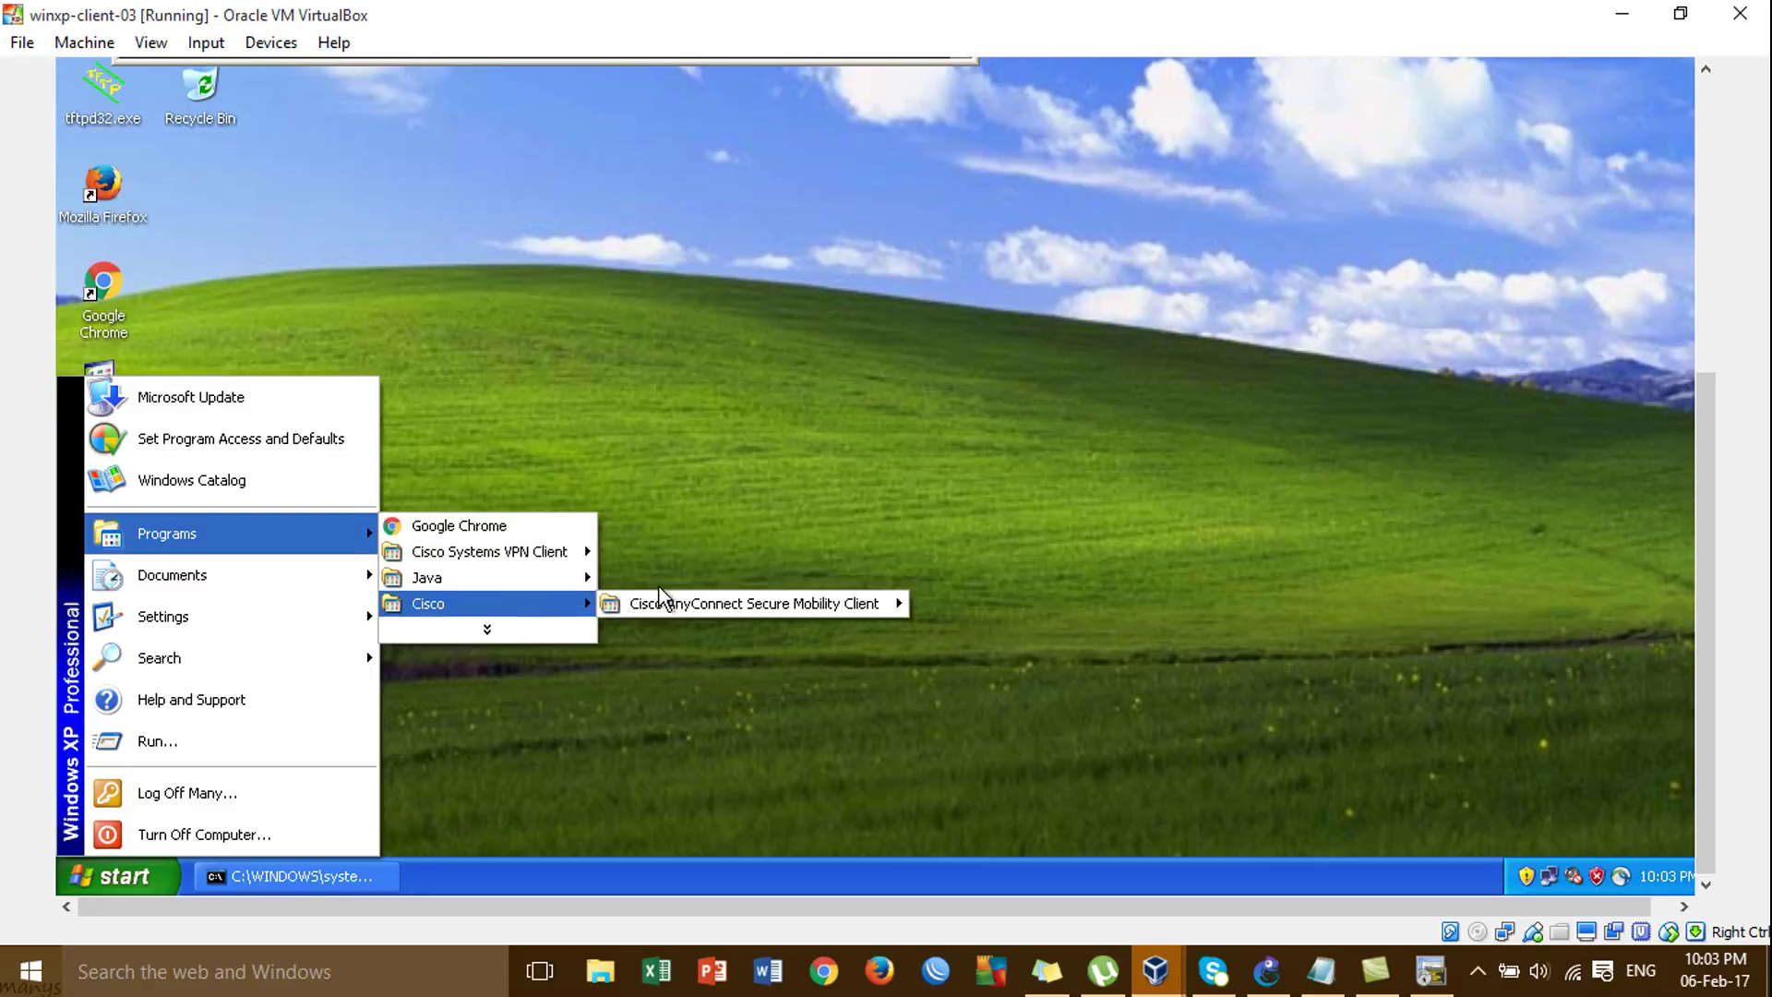
{"action": "mouse_move", "coordinate": [708, 608]}
{"action": "left_click", "coordinate": [941, 605]}
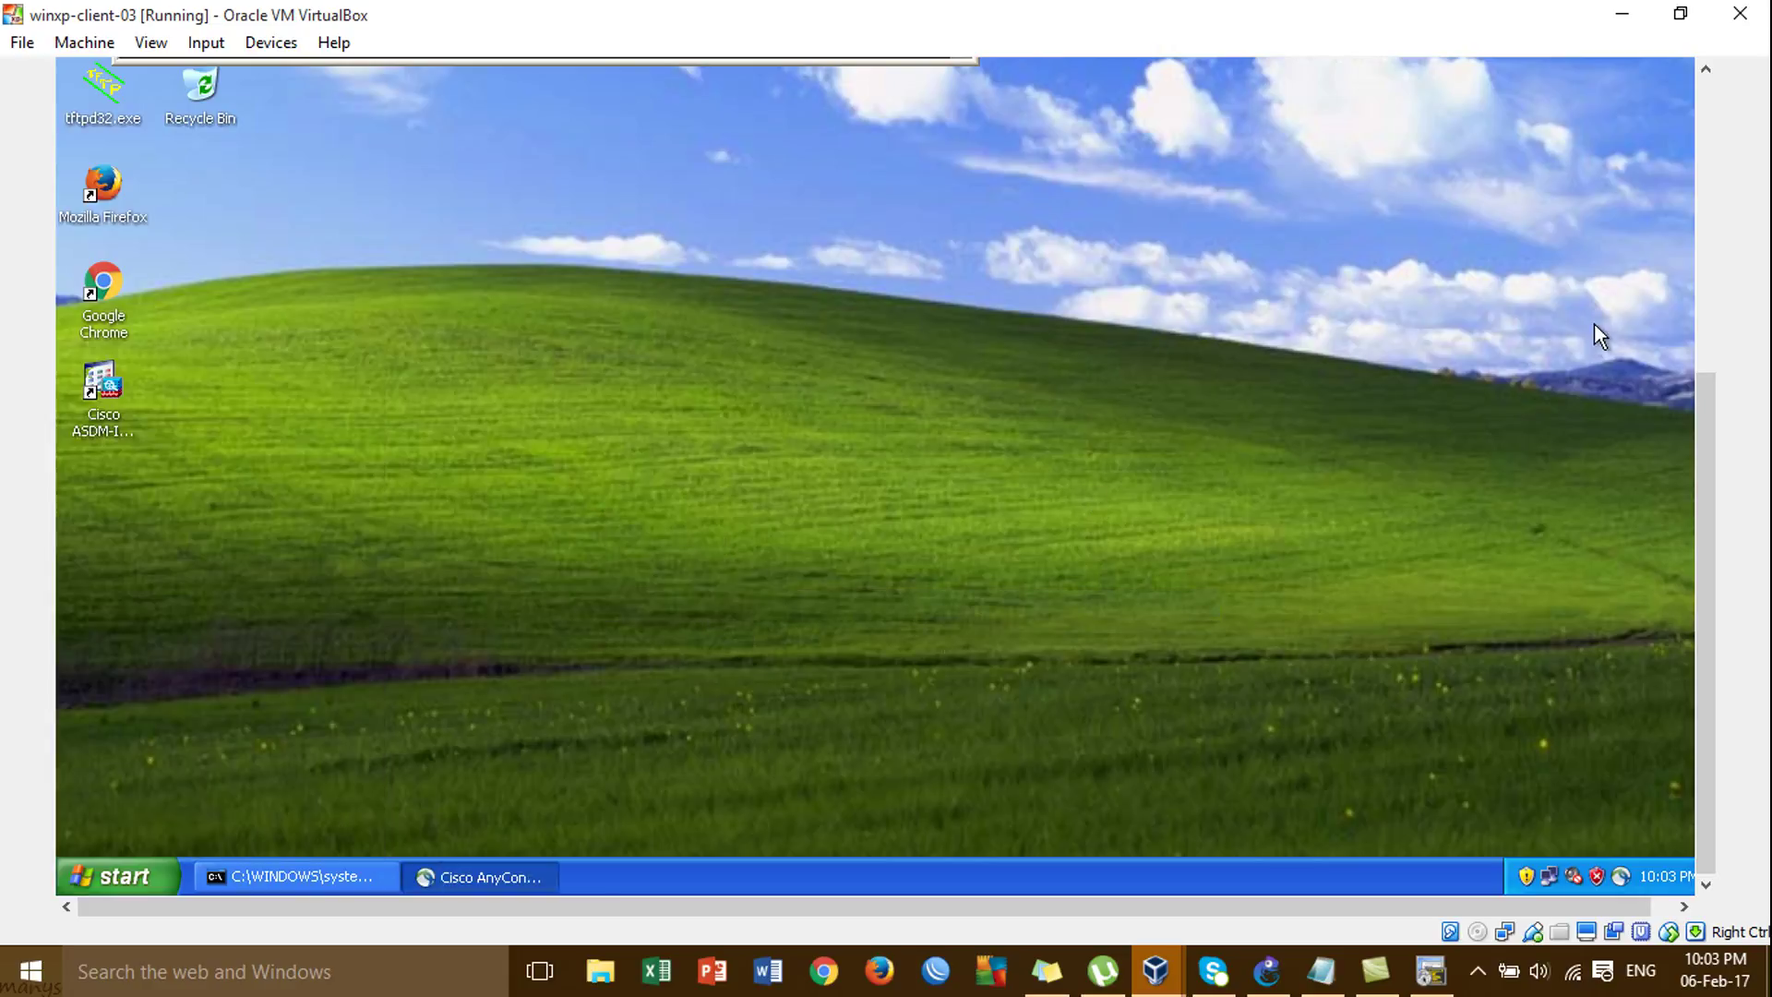
Shift the AnyConnect window left and minimize the ping window
{"action": "left_click", "coordinate": [1702, 290]}
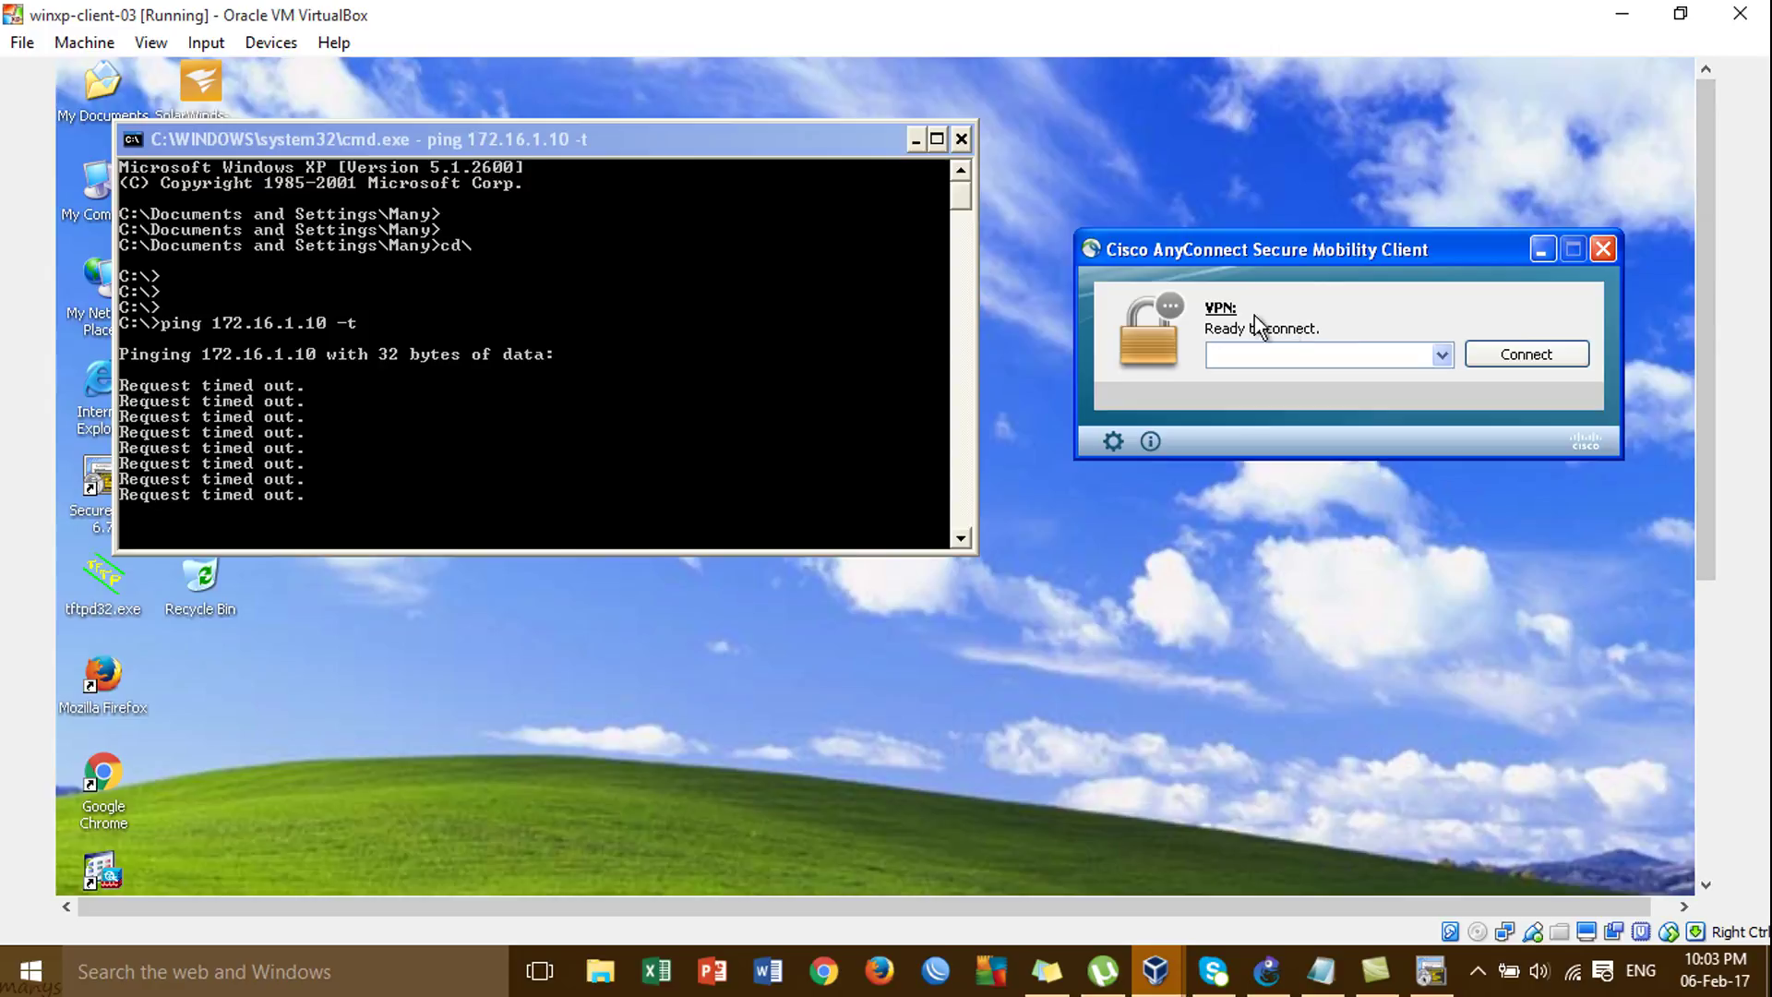
{"action": "left_click_drag", "start_coordinate": [1228, 252], "coordinate": [1155, 251]}
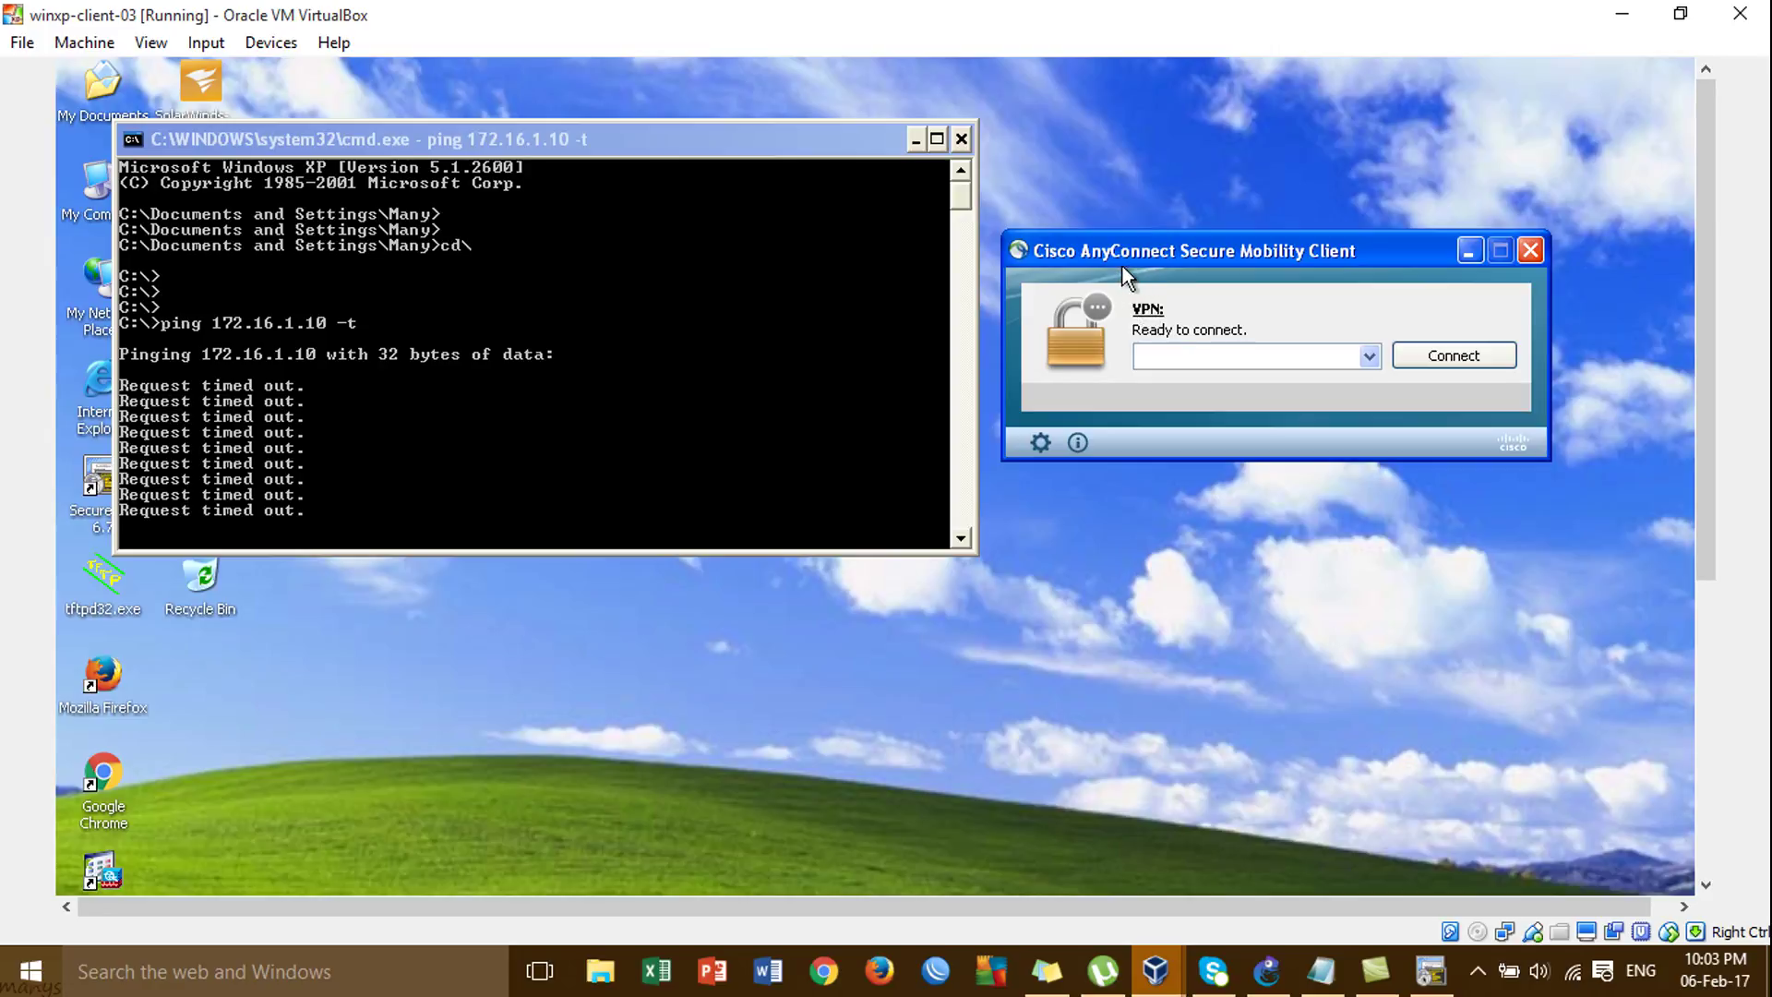
{"action": "left_click", "coordinate": [916, 138]}
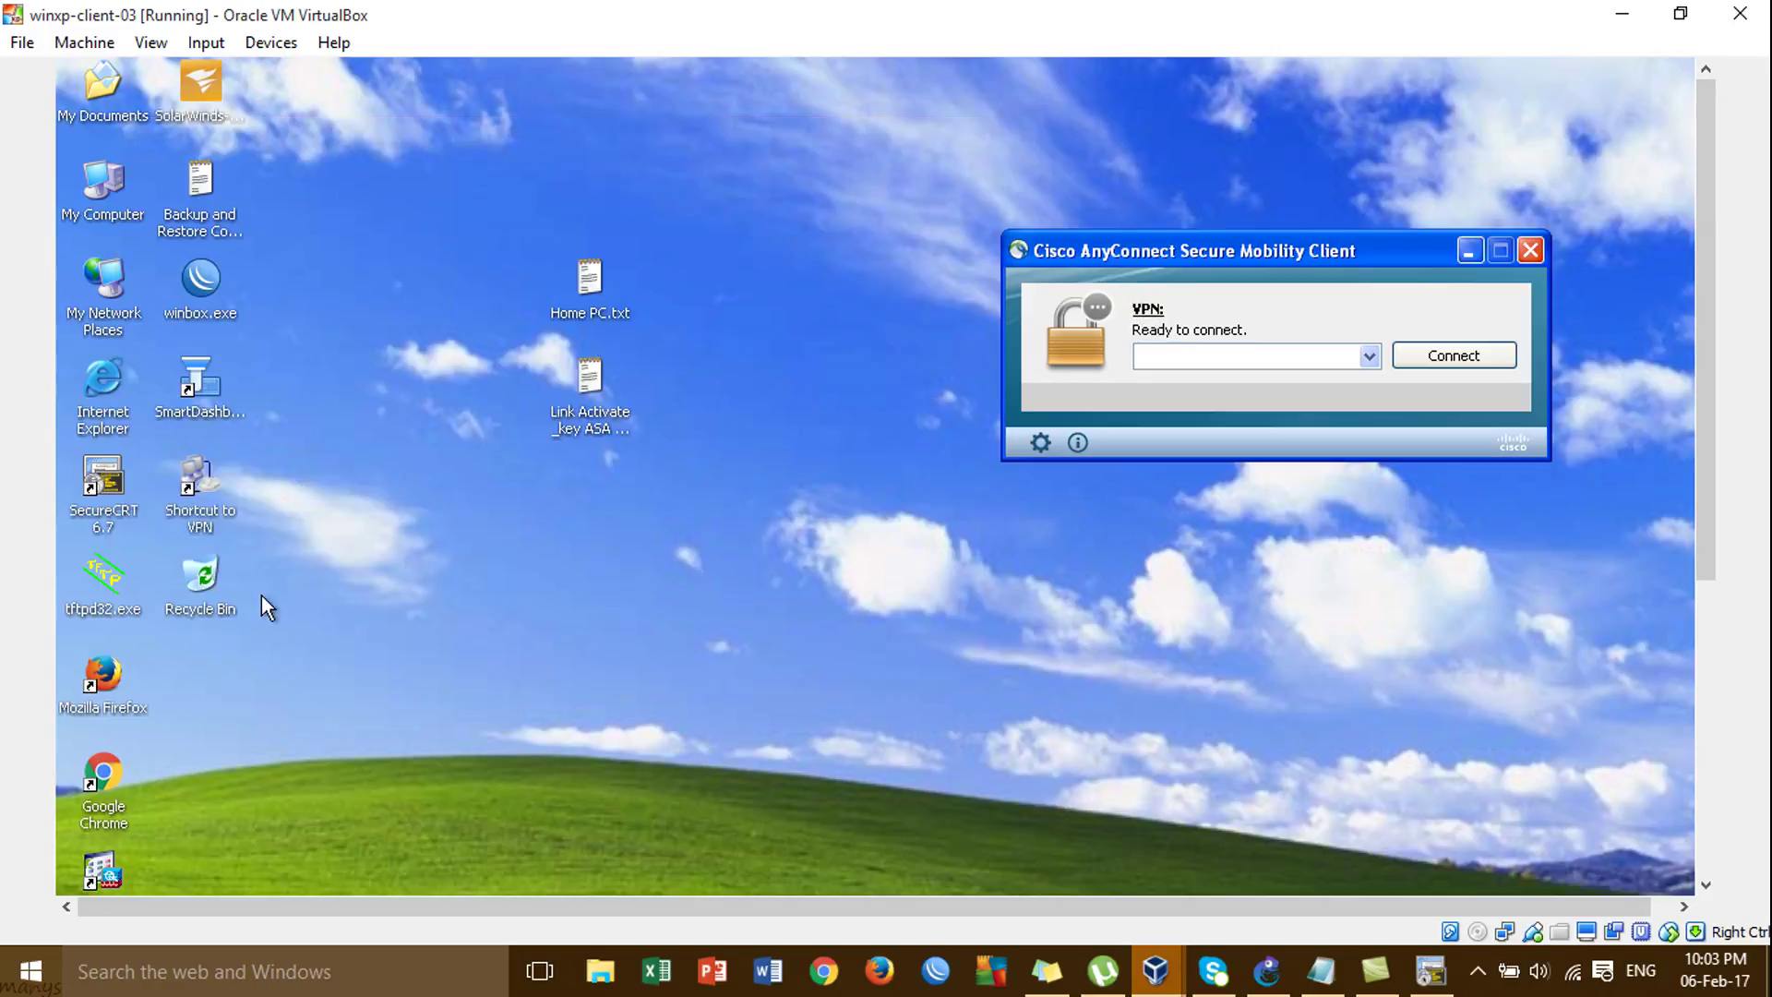
{"action": "double_click", "coordinate": [130, 710]}
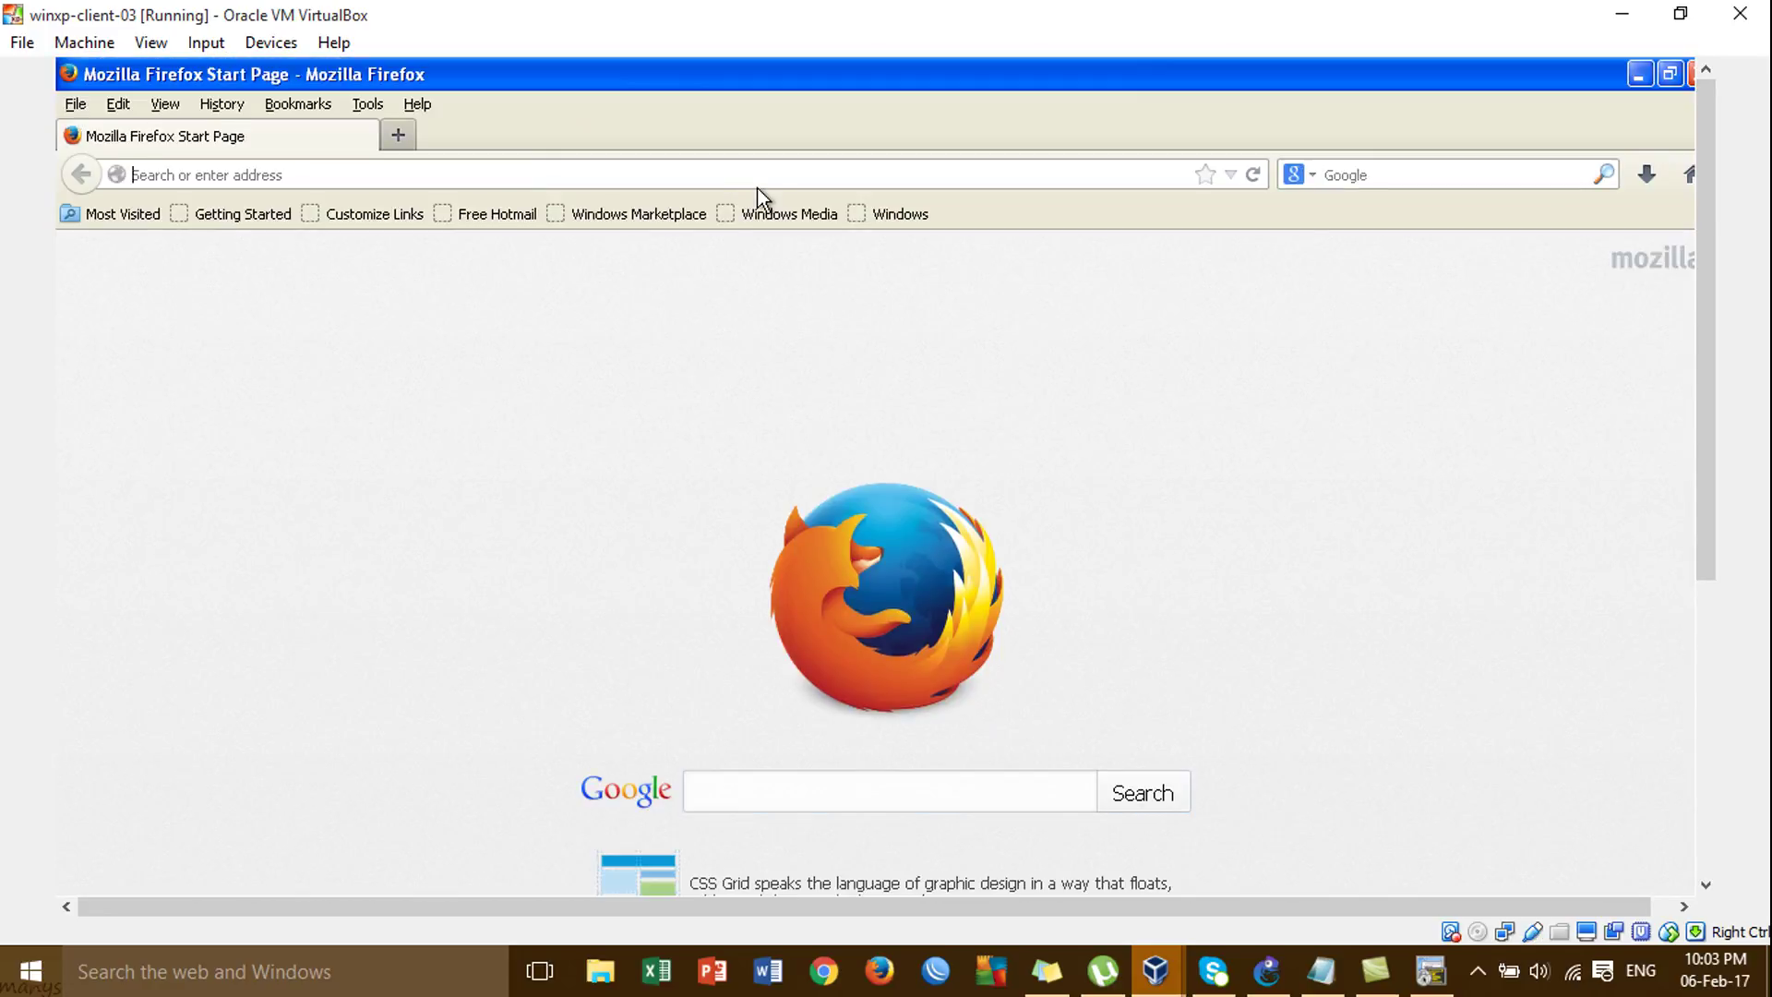
{"action": "type", "text": "192.168.137.250/"}
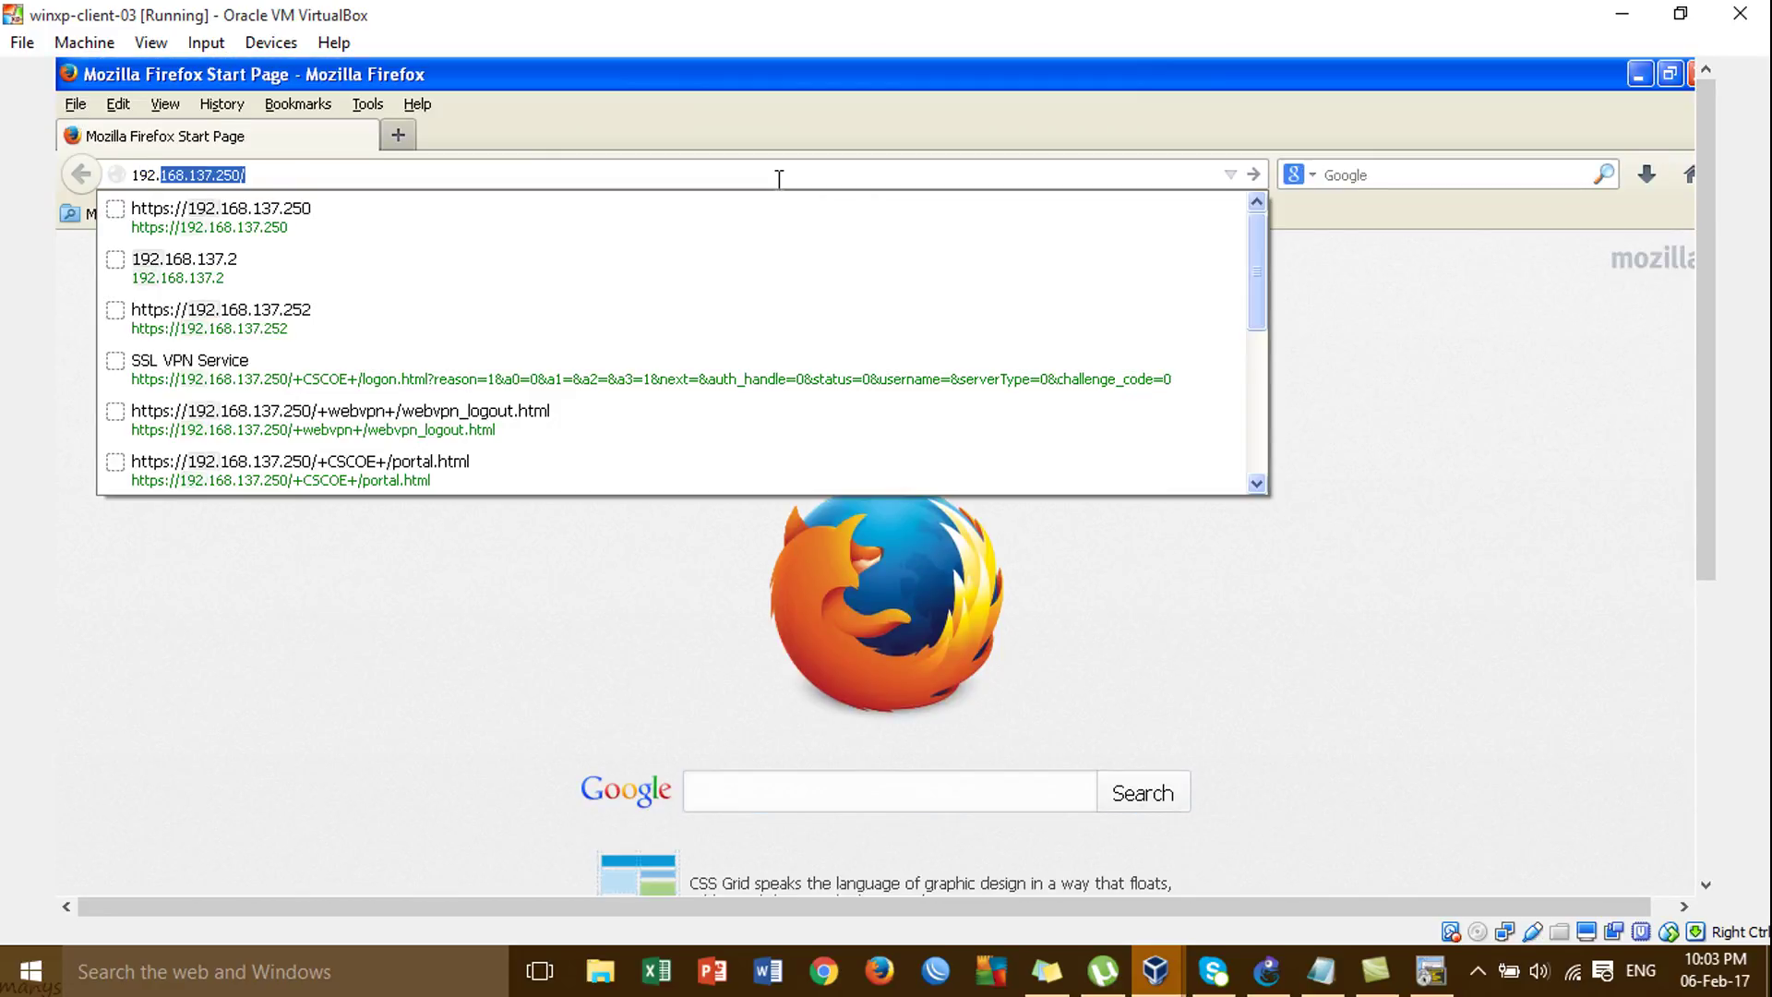
{"action": "key", "text": "Down"}
{"action": "key", "text": "BackSpace"}
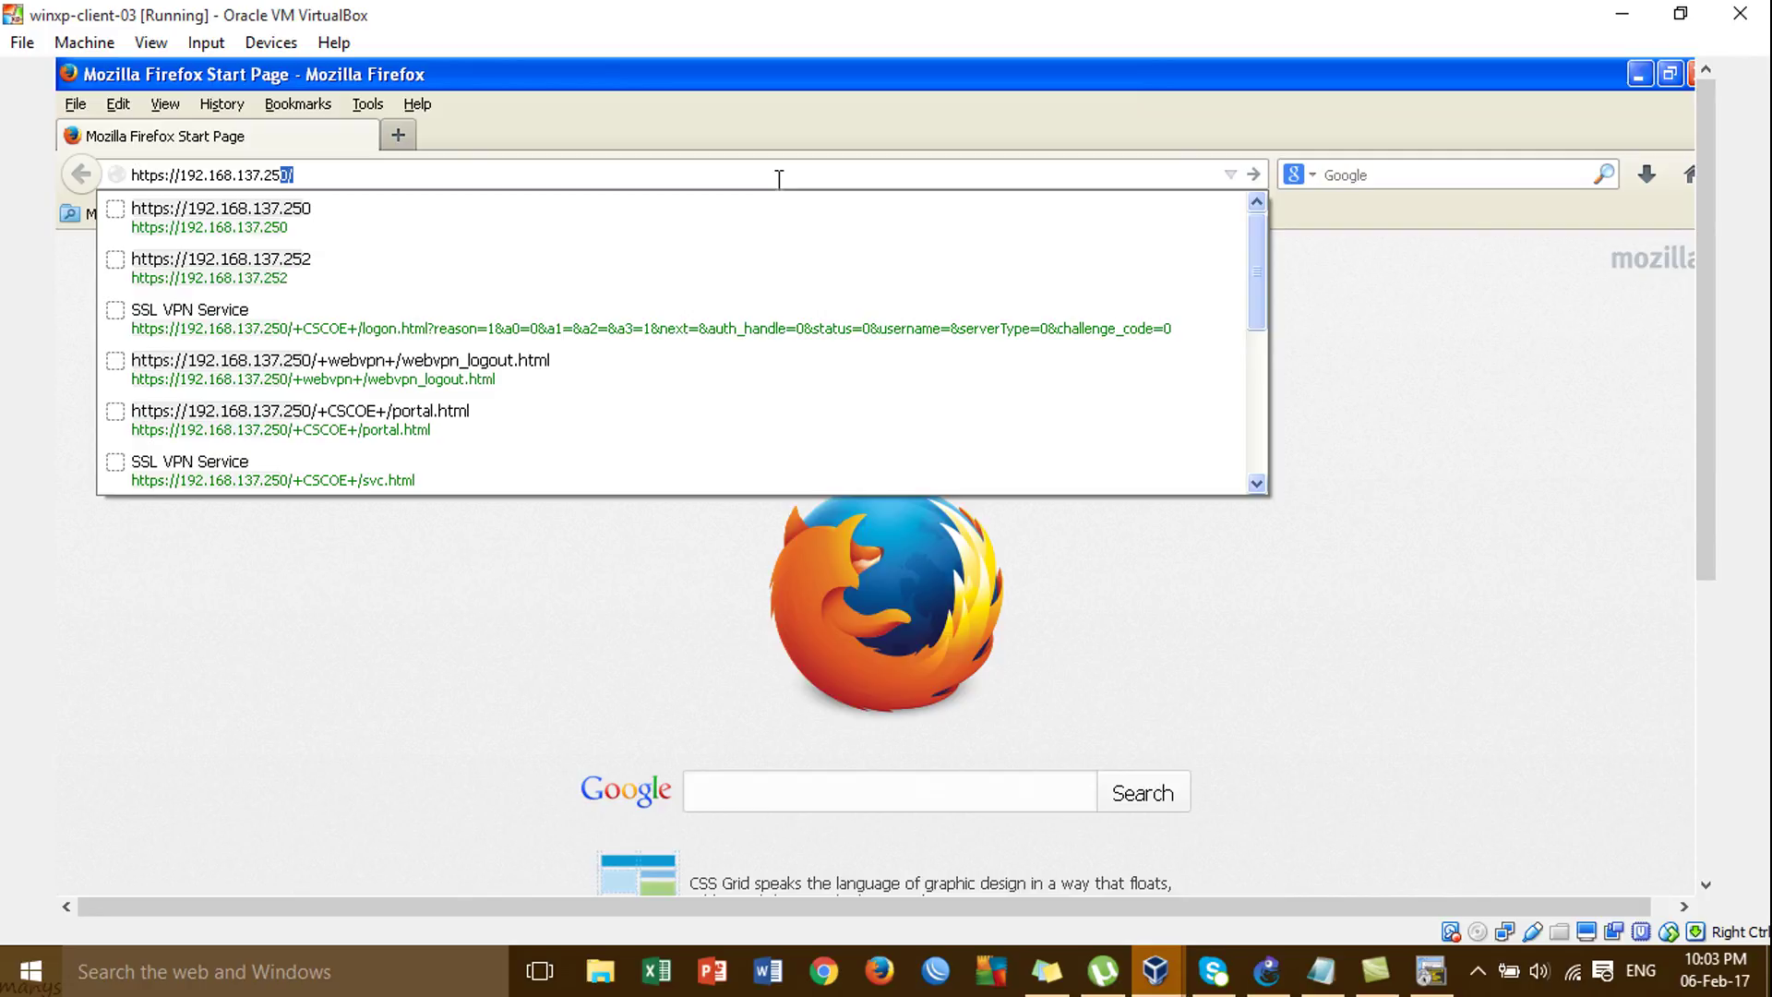
{"action": "type", "text": "3"}
{"action": "key", "text": "Return"}
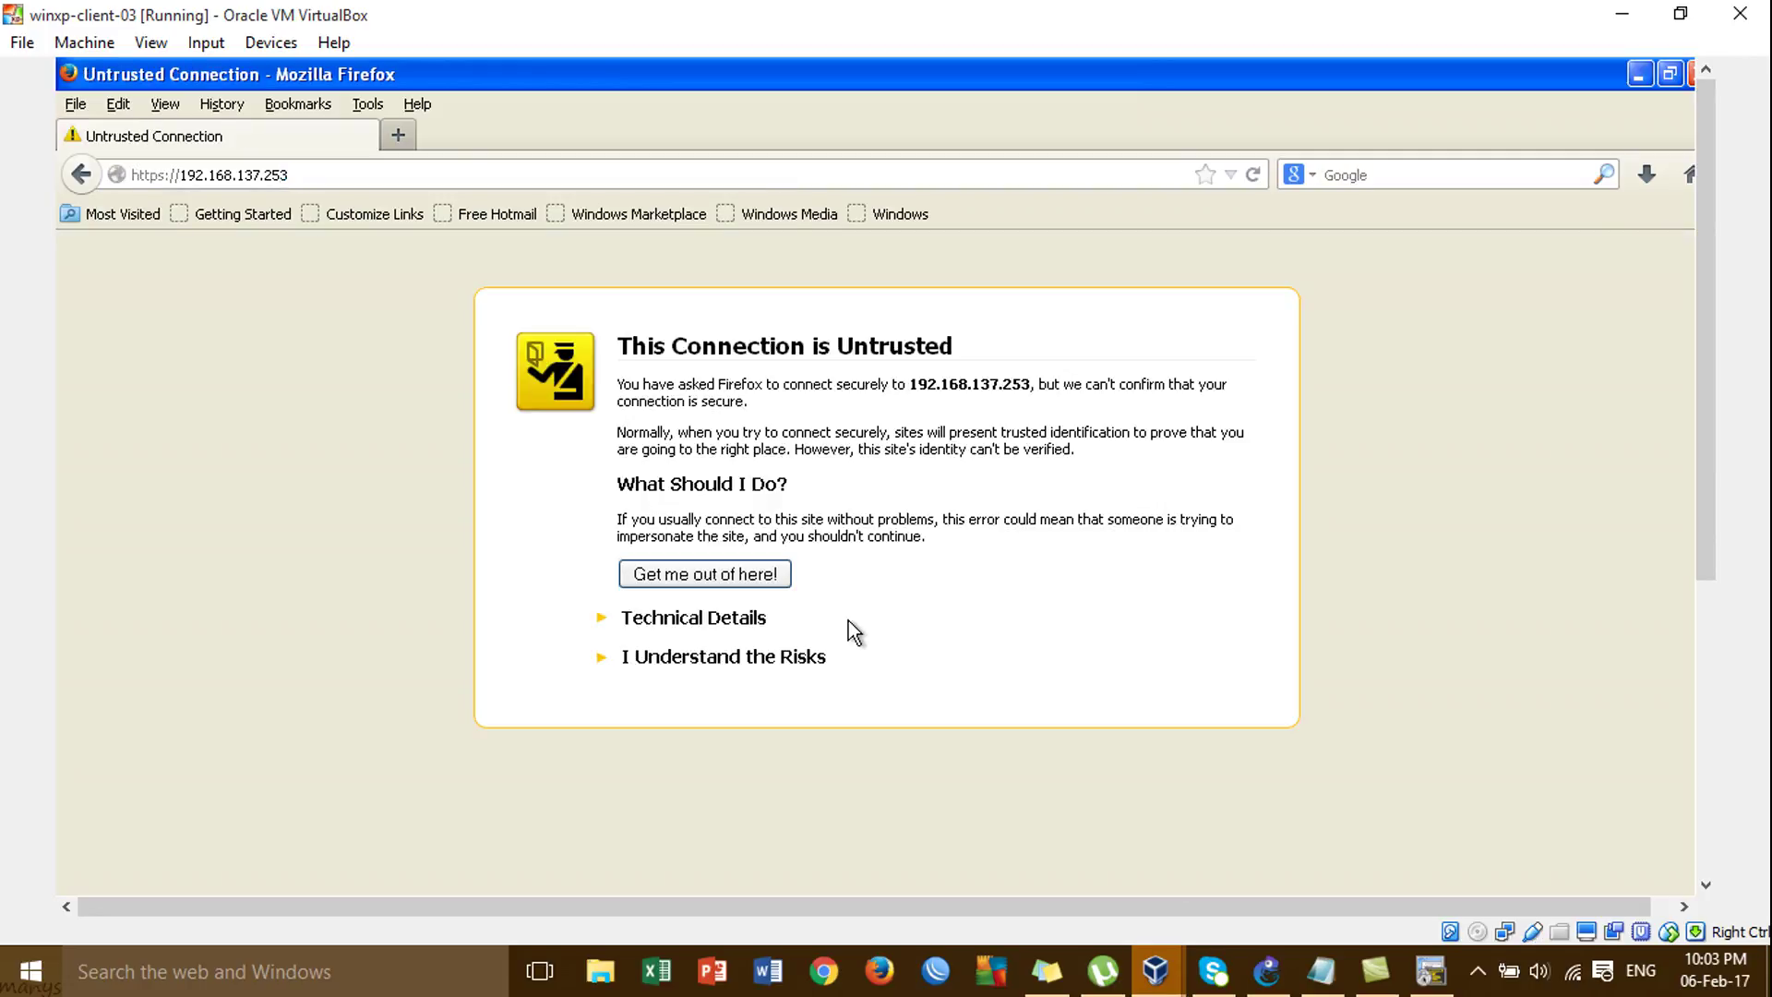
{"action": "left_click", "coordinate": [684, 655]}
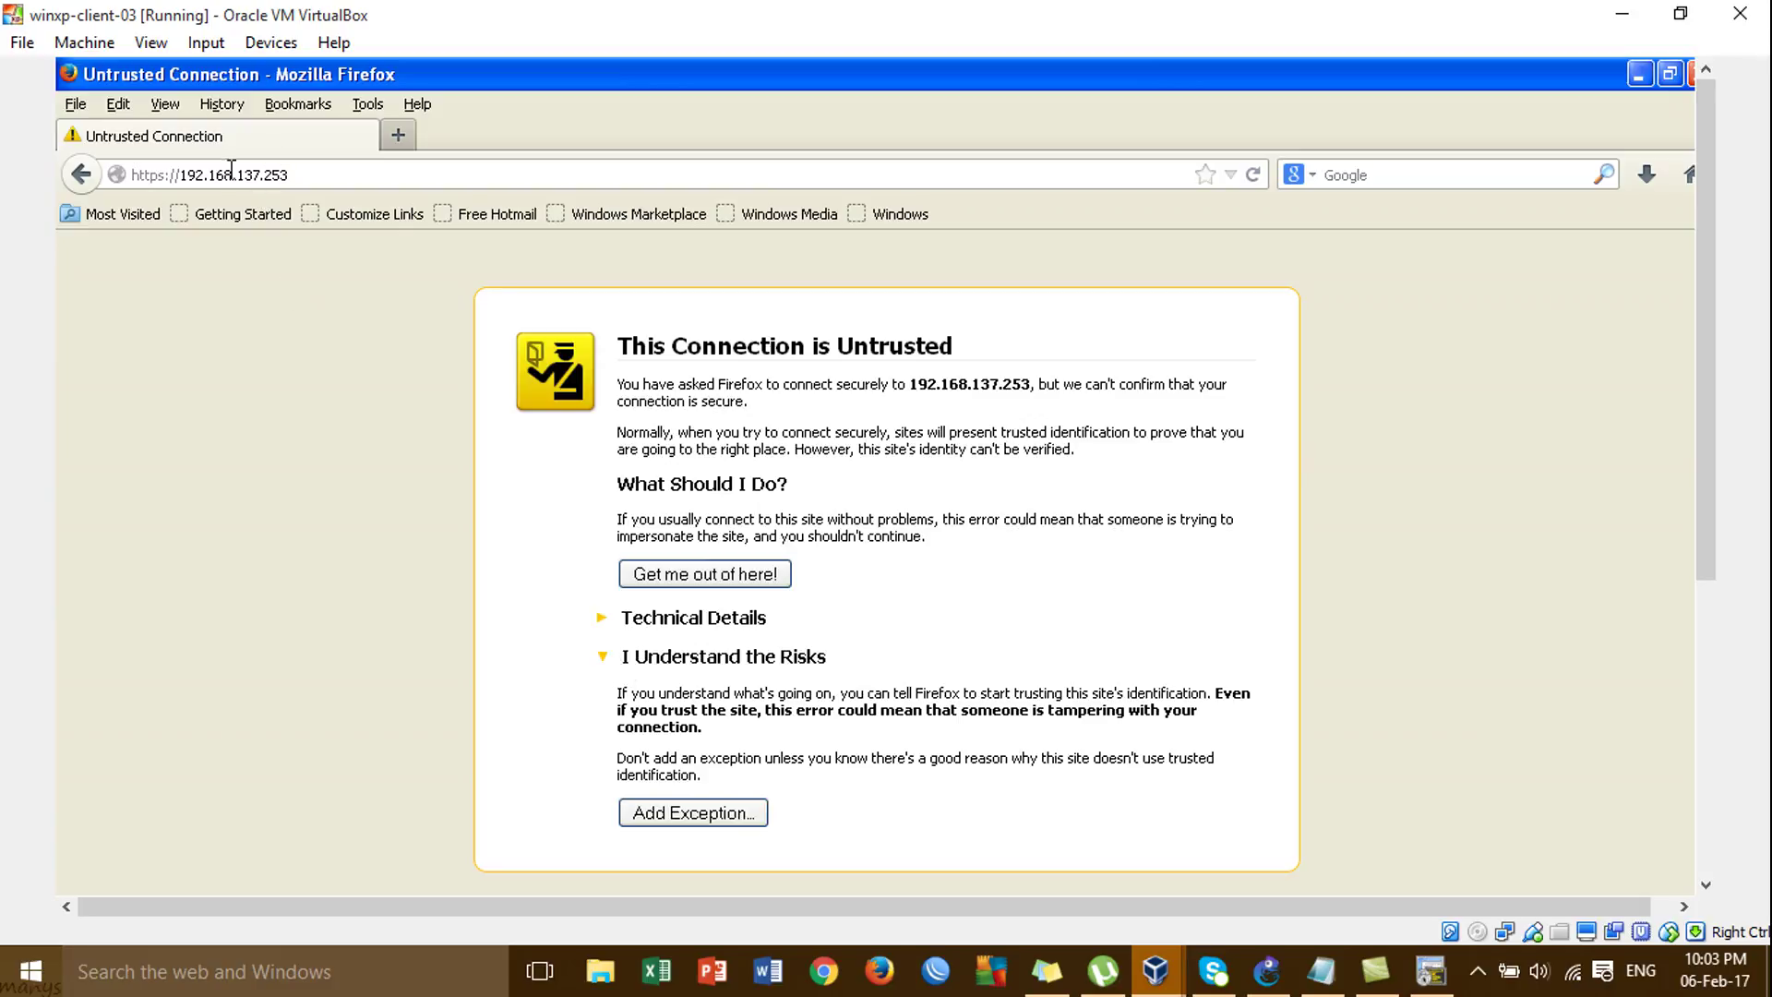
{"action": "left_click", "coordinate": [700, 814]}
{"action": "left_click", "coordinate": [956, 815]}
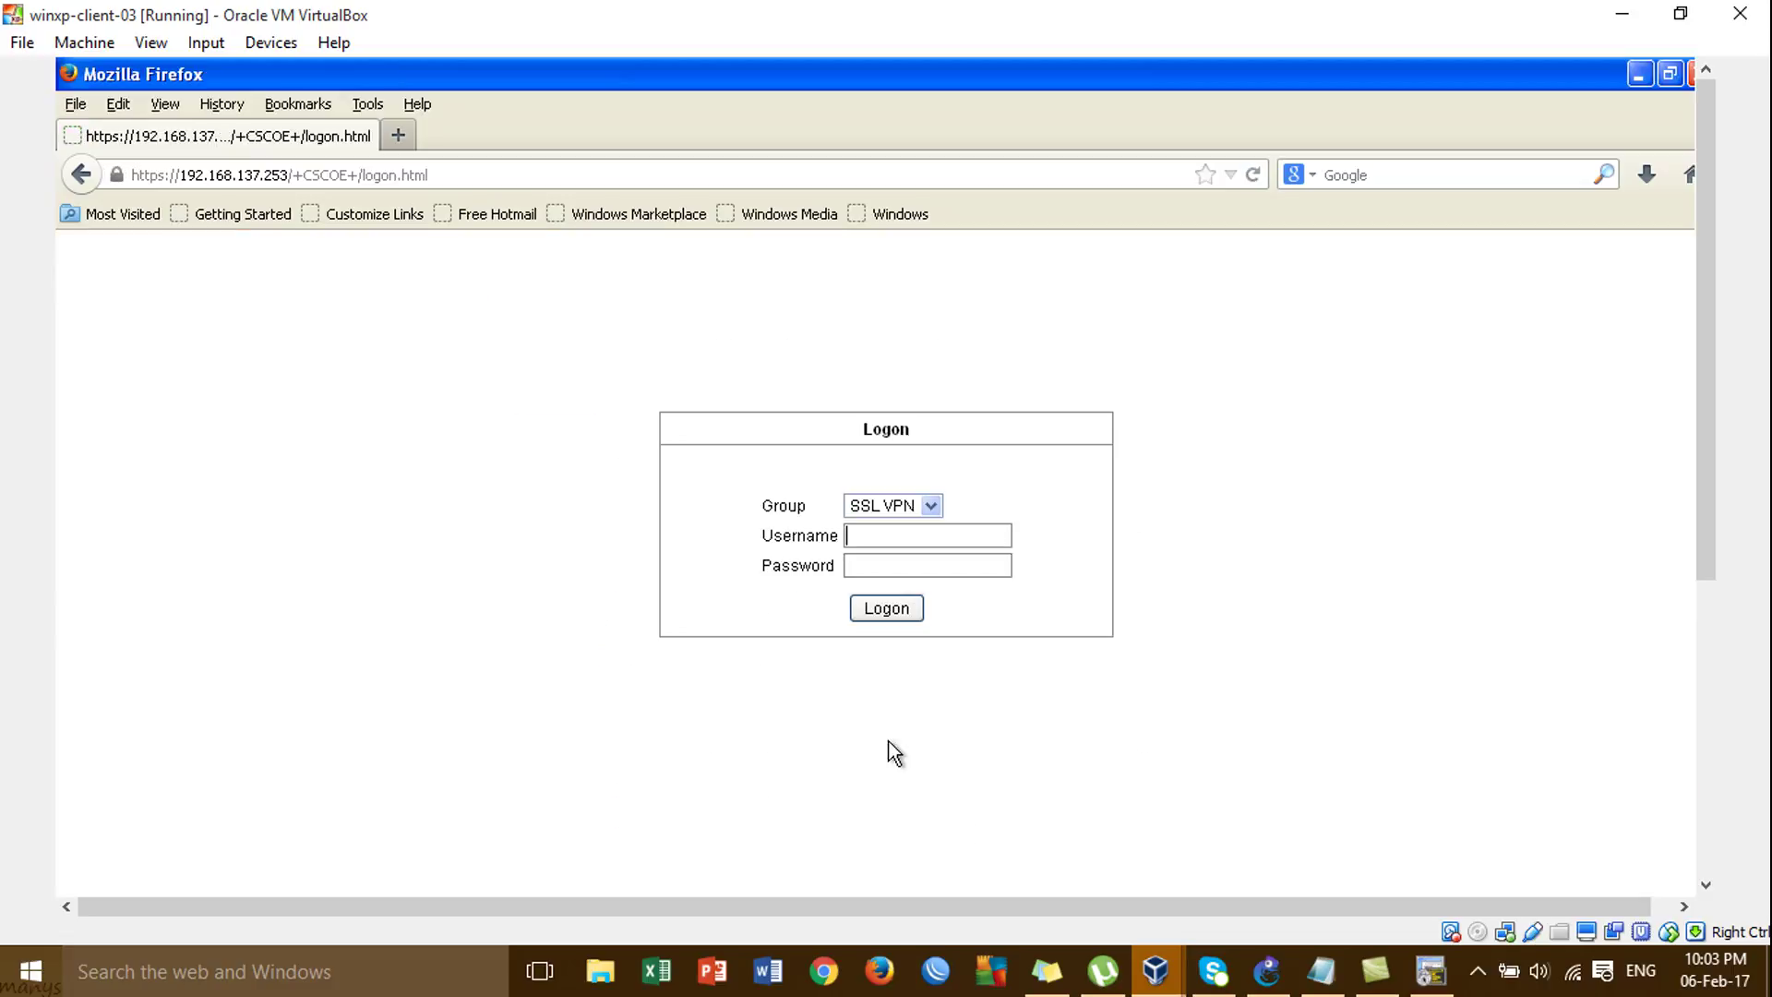
Log into the SSL VPN portal as admin, entering the account password
{"action": "left_click", "coordinate": [896, 532]}
{"action": "key", "text": "Tab"}
{"action": "key", "text": "BackSpace"}
{"action": "key", "text": "BackSpace"}
{"action": "key", "text": "BackSpace"}
{"action": "left_click", "coordinate": [888, 610]}
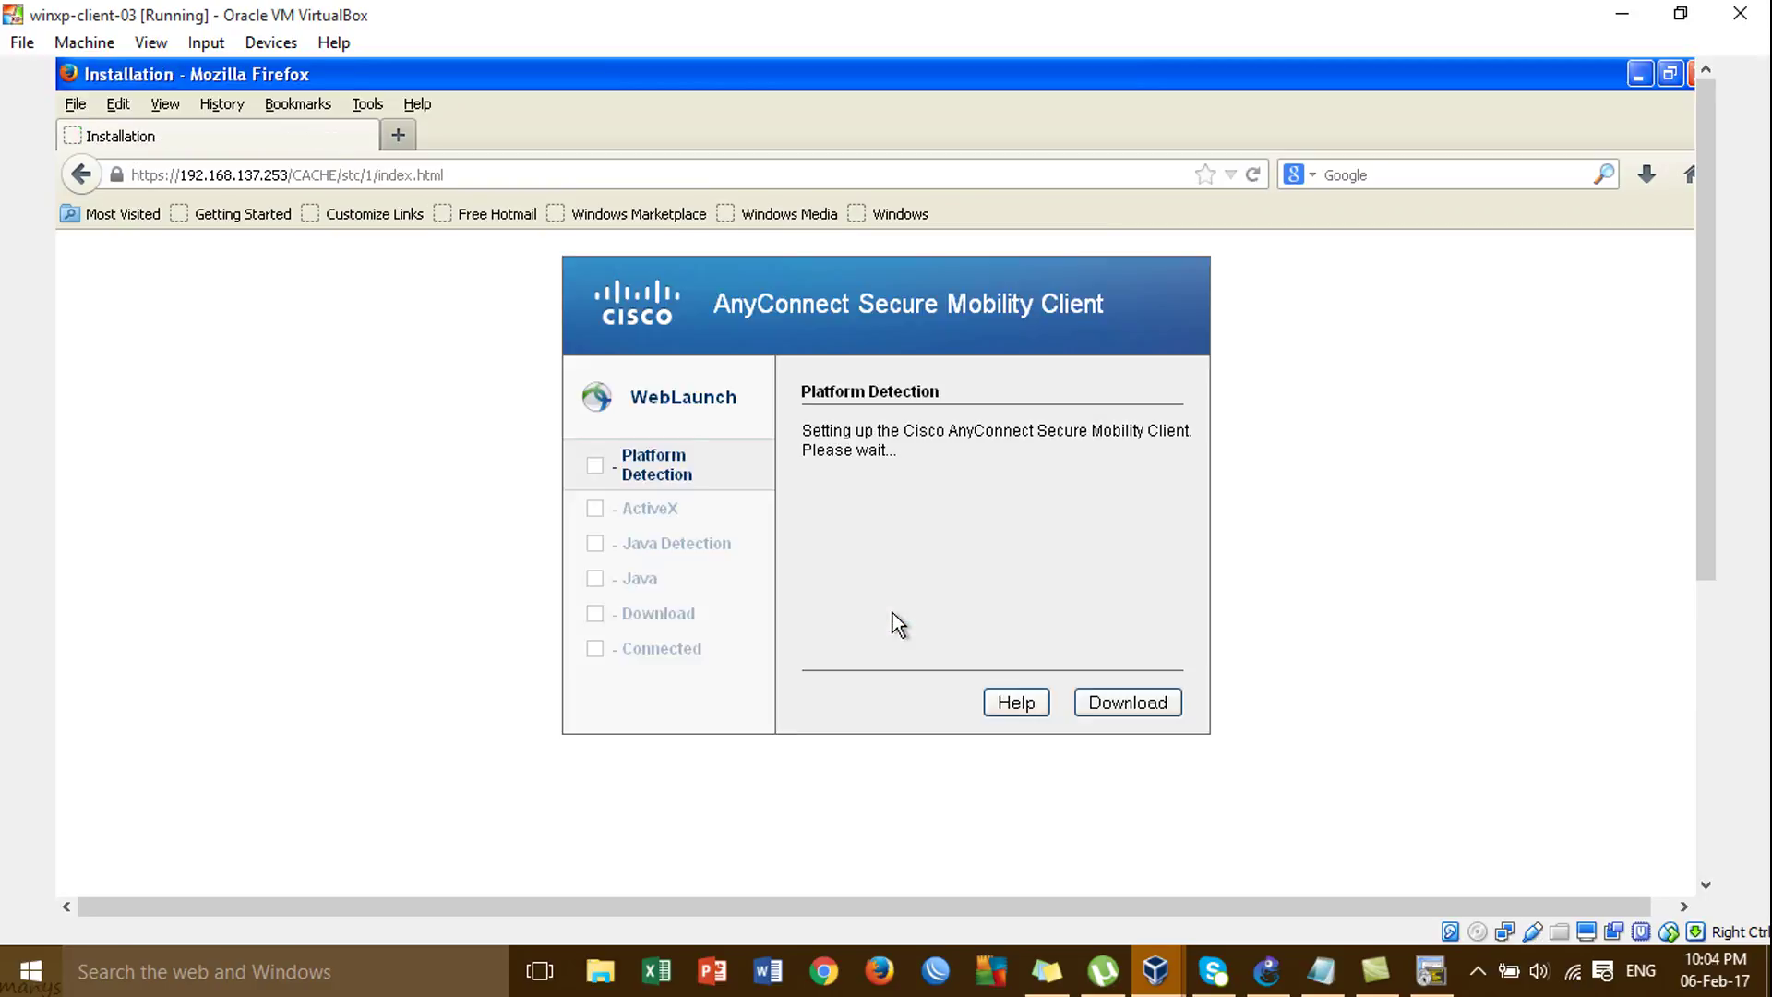
Allow the Java installer applet to run, then close the untrusted-certificate Security Warning
{"action": "left_click", "coordinate": [849, 559]}
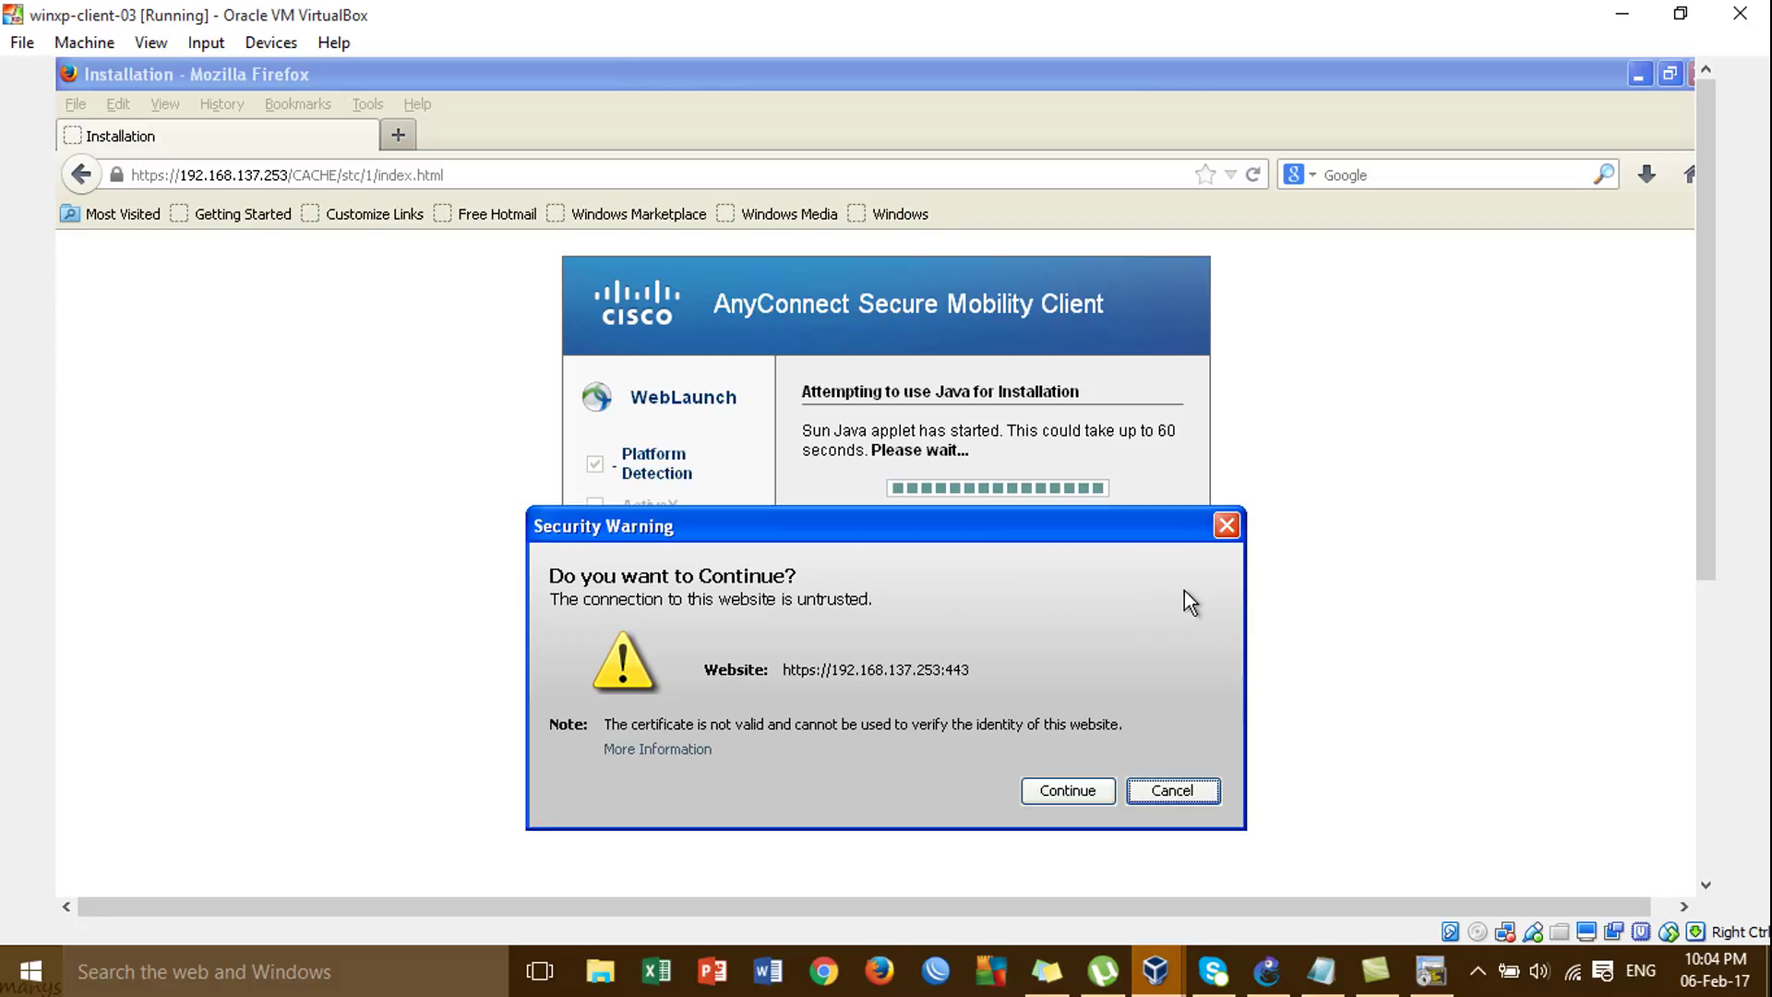
{"action": "left_click", "coordinate": [1226, 526]}
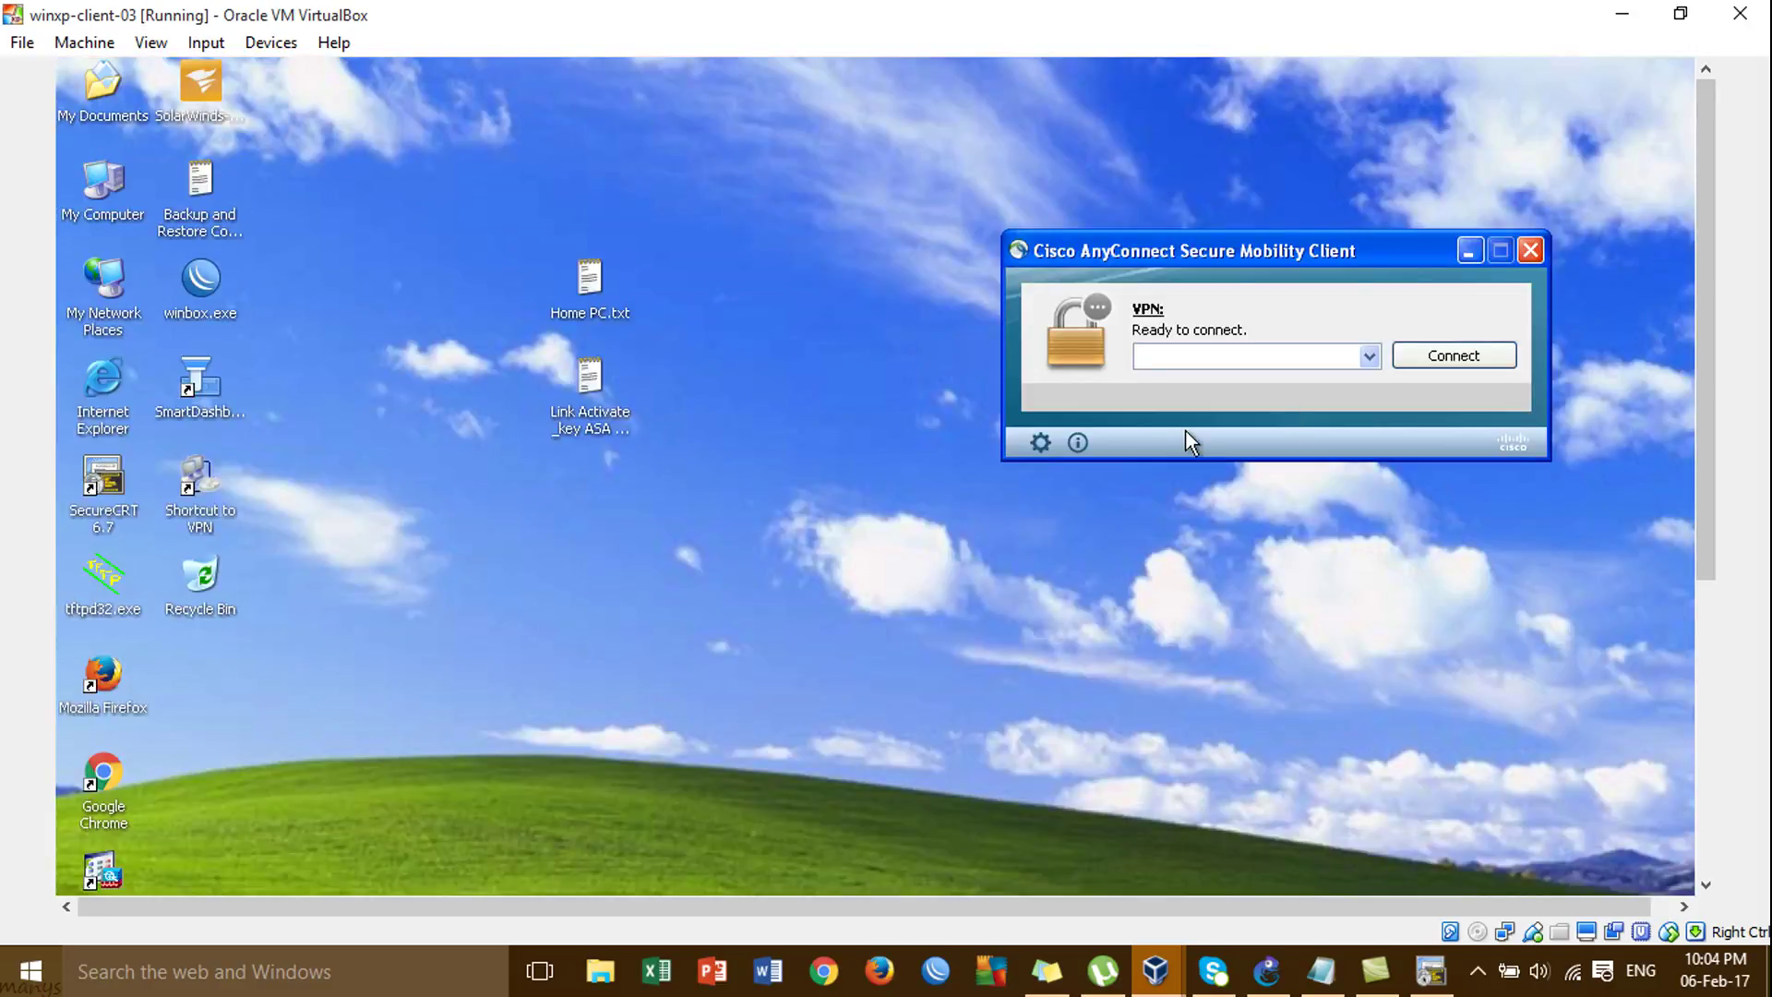
Start an AnyConnect connection to the VPN server 192.168.137.253
{"action": "left_click_drag", "start_coordinate": [1172, 251], "coordinate": [1033, 257]}
{"action": "left_click", "coordinate": [1078, 356]}
{"action": "type", "text": "192.168."}
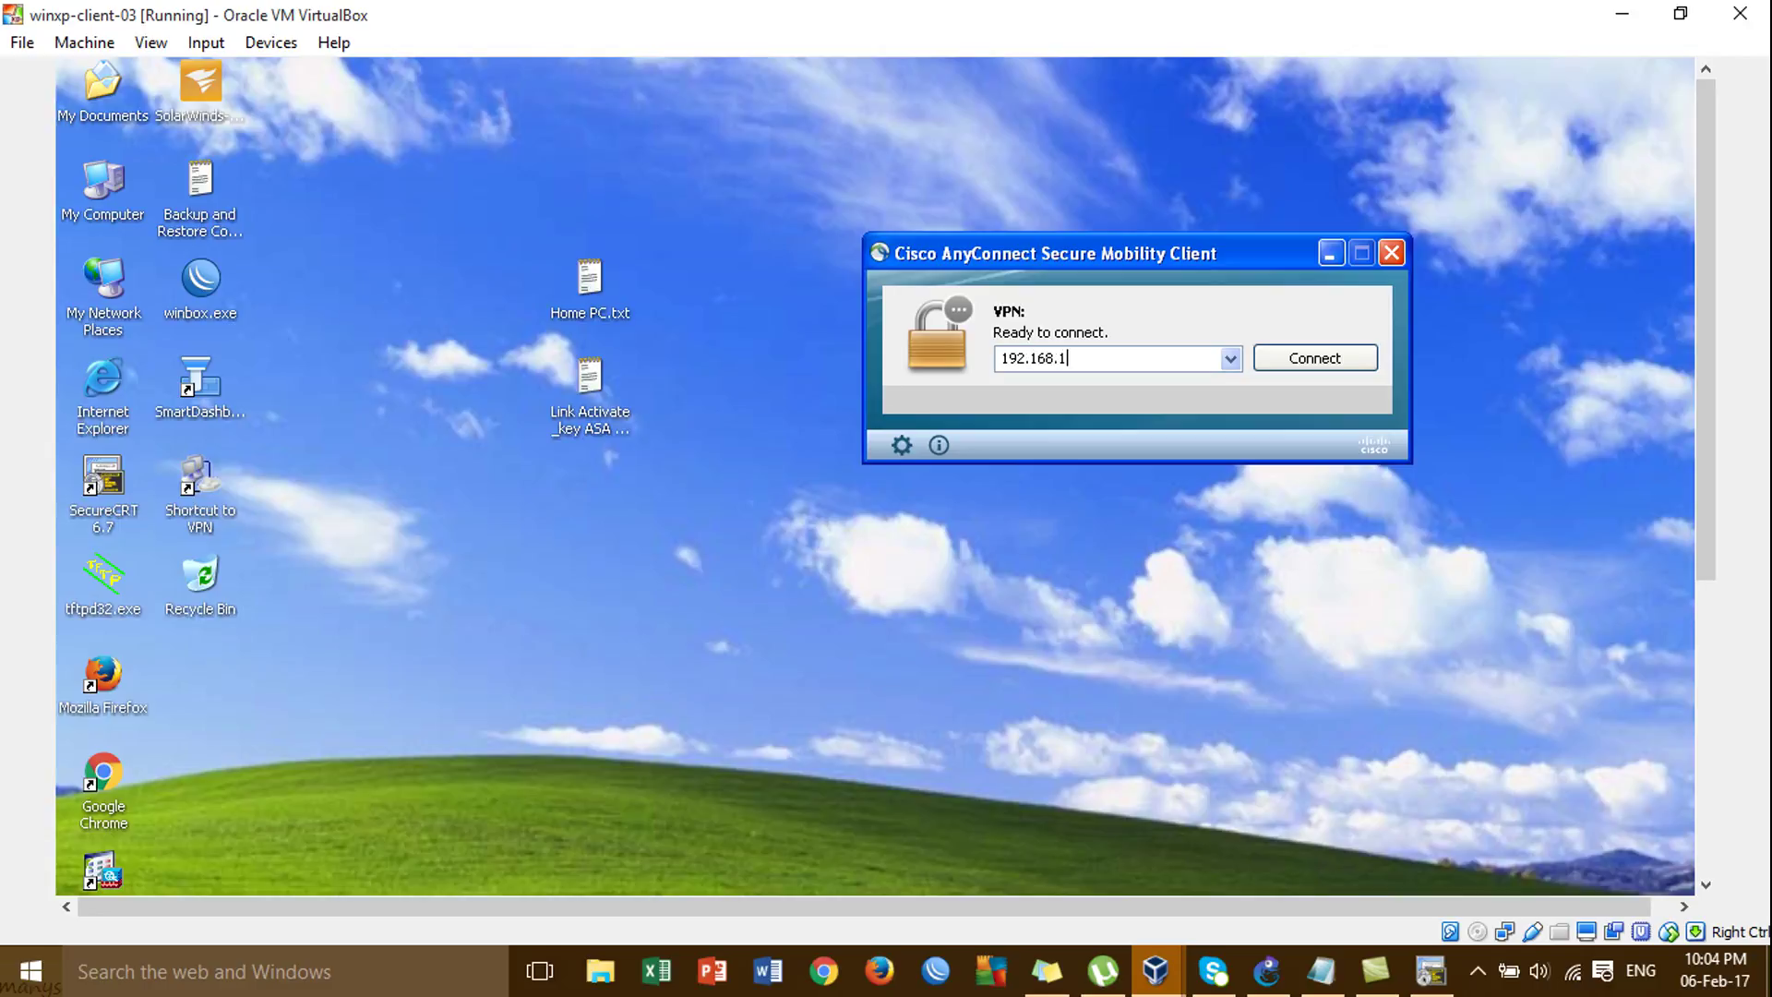
{"action": "type", "text": "137.253"}
{"action": "left_click", "coordinate": [1325, 366]}
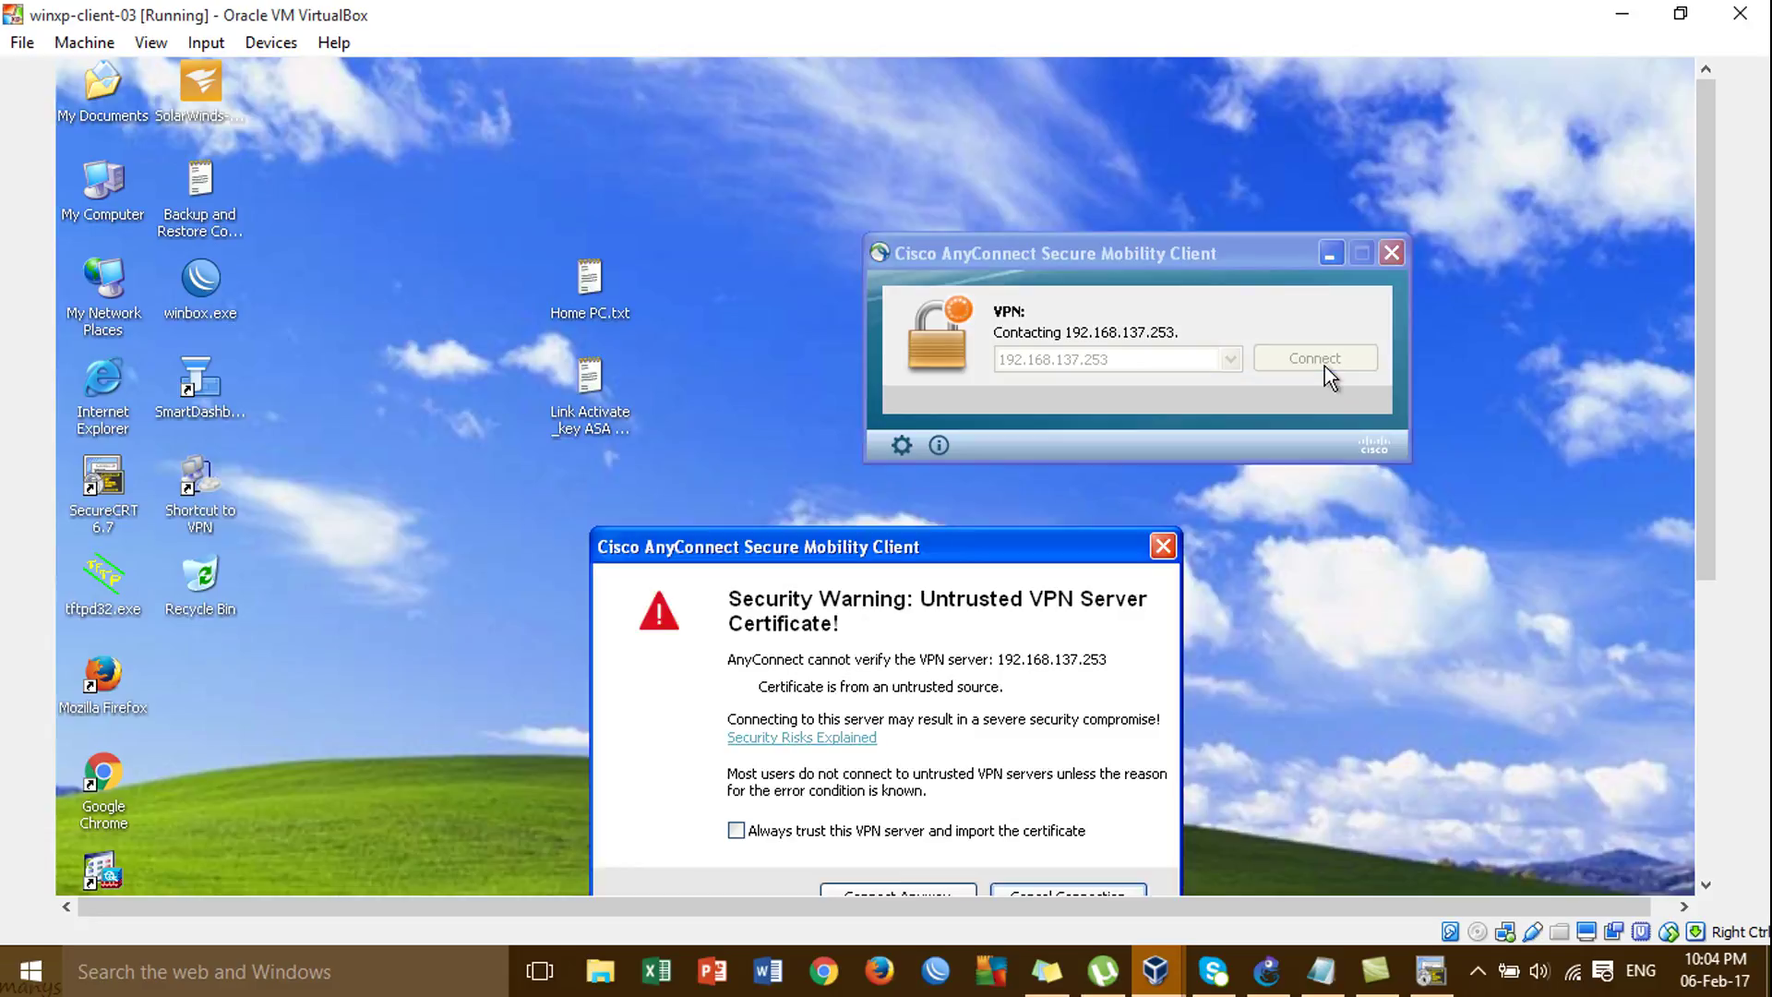
Accept the untrusted certificate warning and enter the account password in the SSL VPN login
{"action": "left_click_drag", "start_coordinate": [979, 534], "coordinate": [915, 257]}
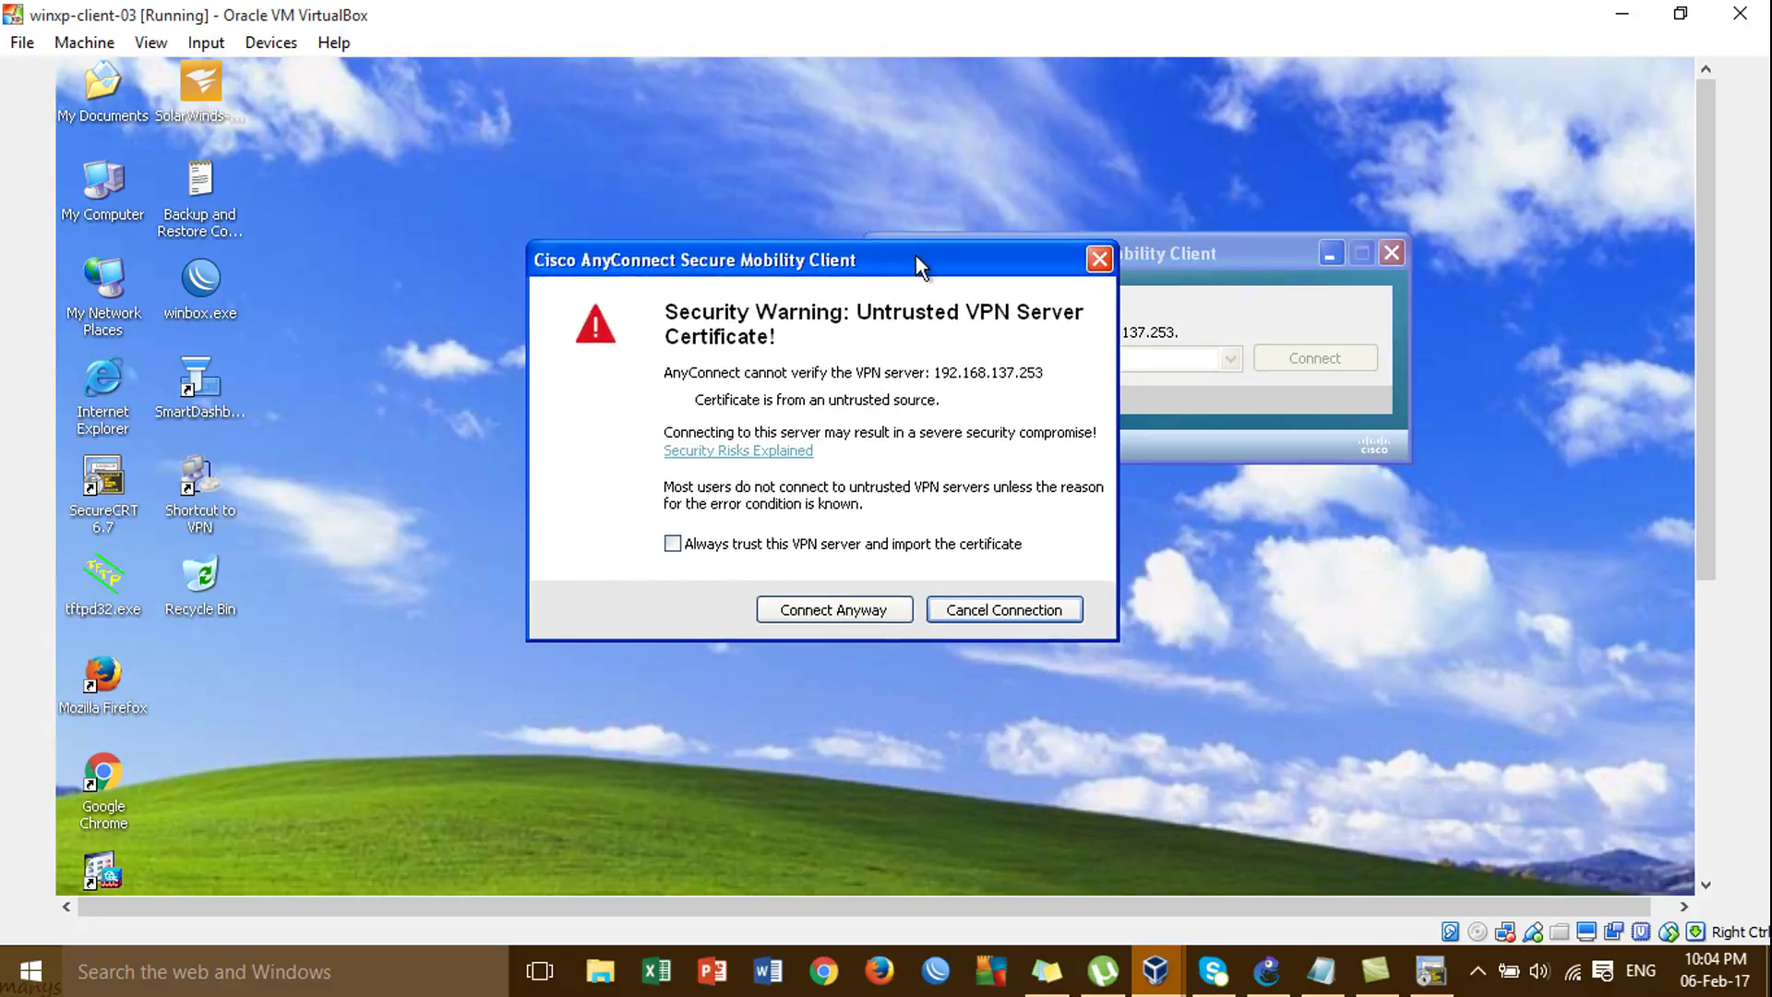
{"action": "left_click", "coordinate": [861, 614]}
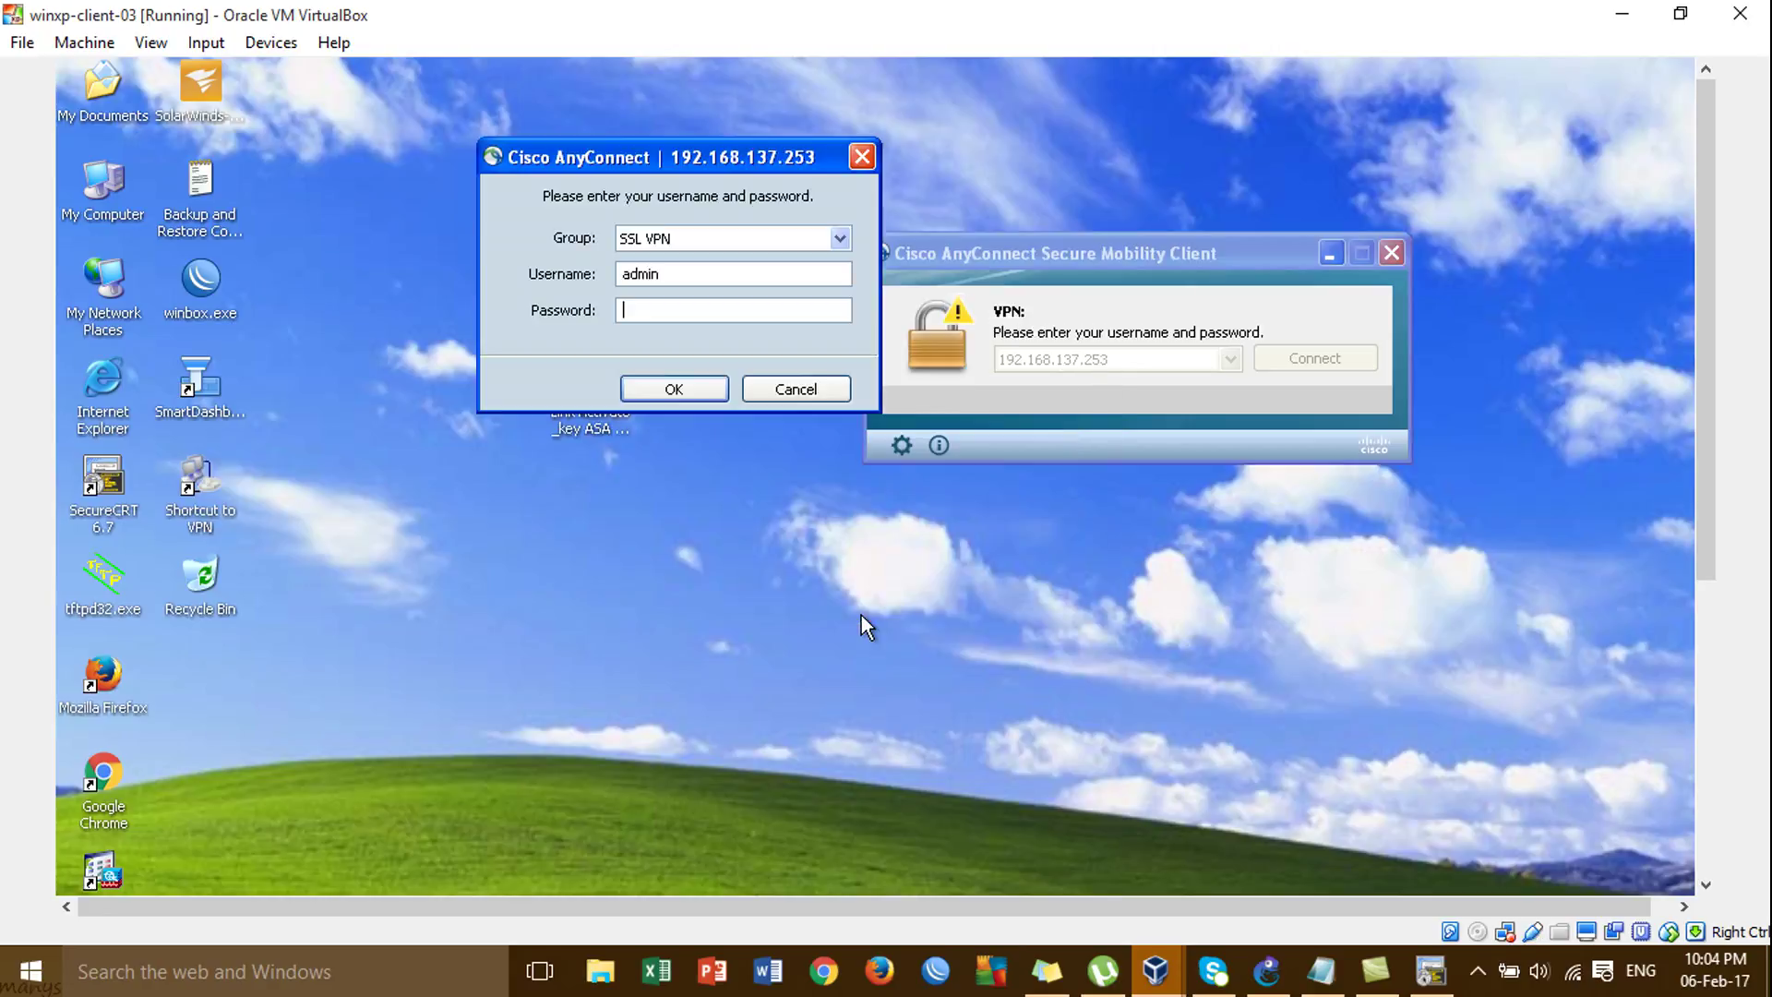
{"action": "type", "text": "***"}
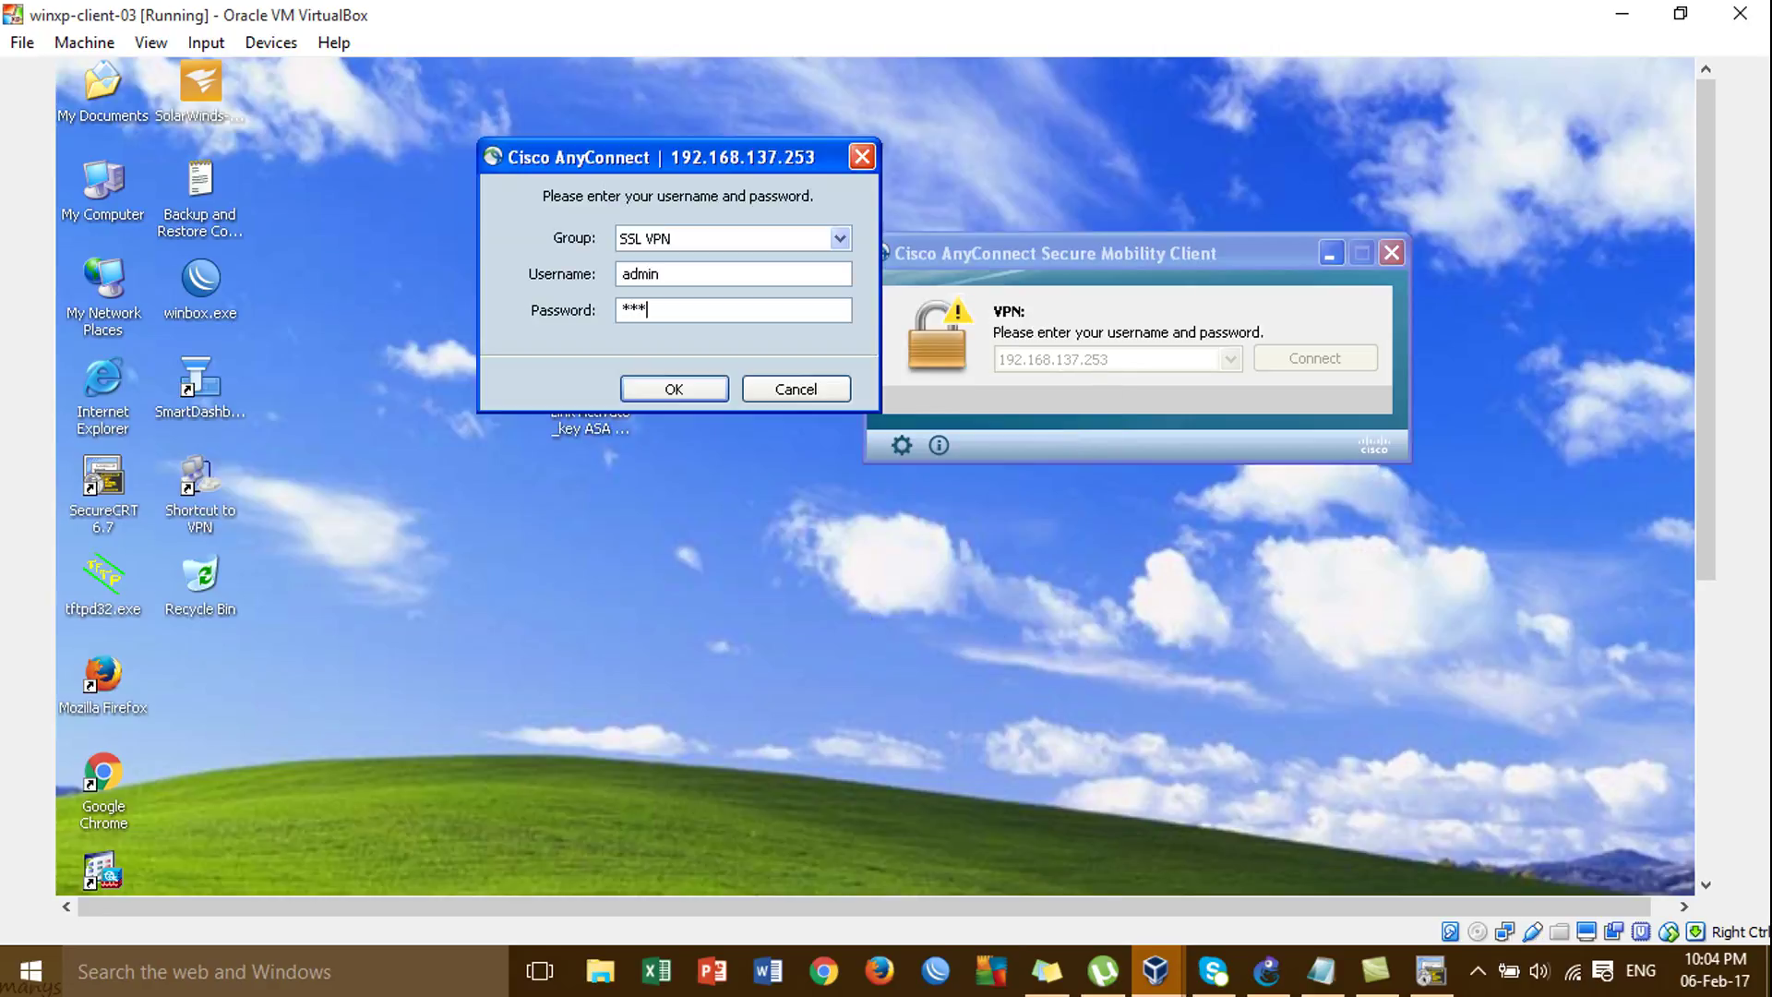